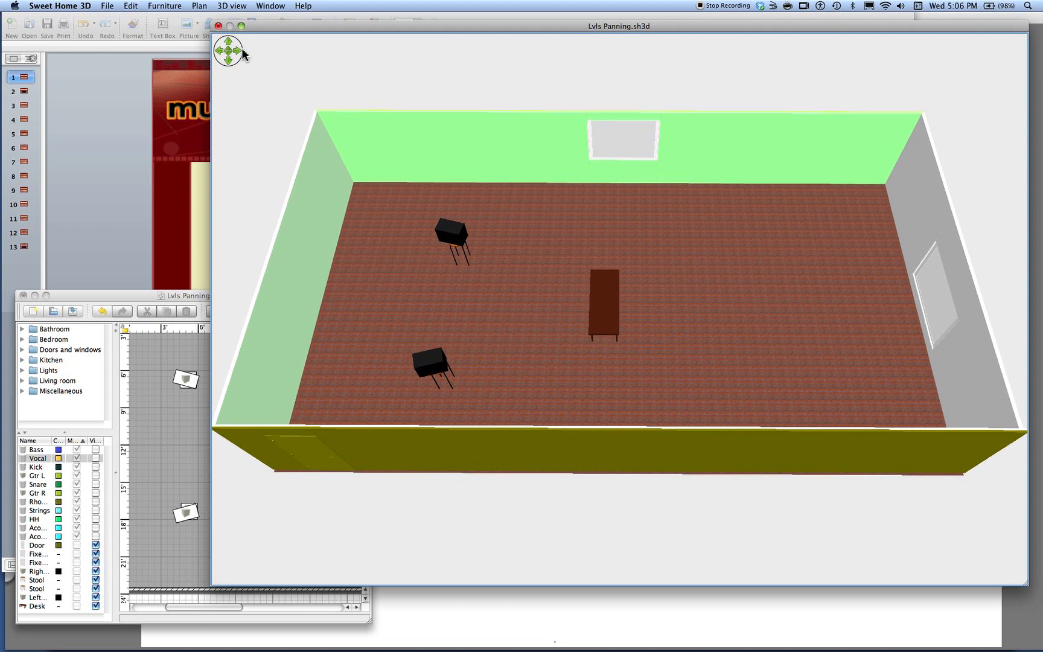
# Make the first cyan Aco… cylinder visible and nudge it closer to the speaker nearest the door
pyautogui.click(229, 59)
pyautogui.click(229, 59)
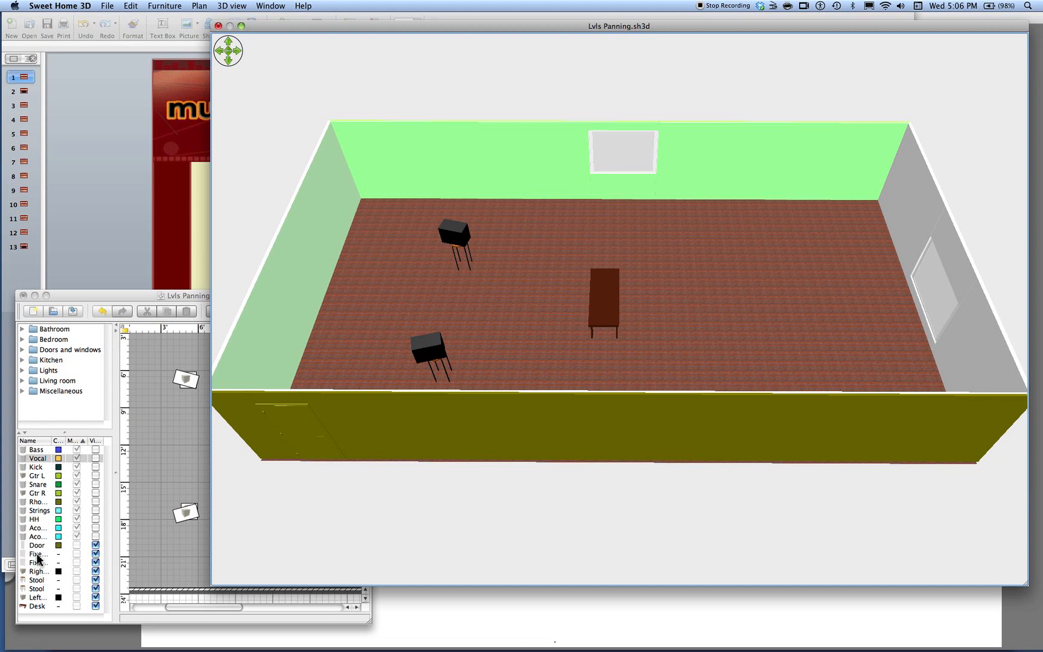
pyautogui.click(96, 527)
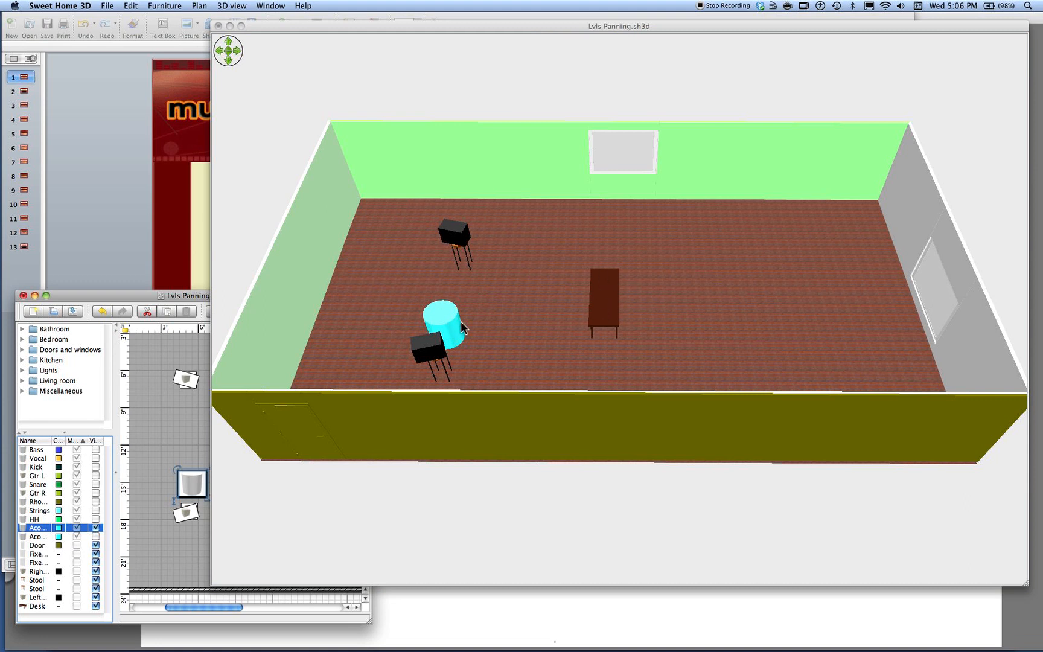
pyautogui.moveTo(191, 491)
pyautogui.mouseDown()
pyautogui.moveTo(202, 445)
pyautogui.moveTo(166, 483)
pyautogui.moveTo(151, 436)
pyautogui.moveTo(165, 423)
pyautogui.moveTo(172, 431)
pyautogui.moveTo(178, 477)
pyautogui.moveTo(199, 498)
pyautogui.moveTo(163, 496)
pyautogui.moveTo(230, 487)
pyautogui.moveTo(199, 480)
pyautogui.moveTo(196, 494)
pyautogui.moveTo(217, 447)
pyautogui.moveTo(213, 404)
pyautogui.moveTo(198, 395)
pyautogui.moveTo(195, 496)
pyautogui.moveTo(150, 500)
pyautogui.moveTo(210, 446)
pyautogui.moveTo(194, 491)
pyautogui.mouseUp()
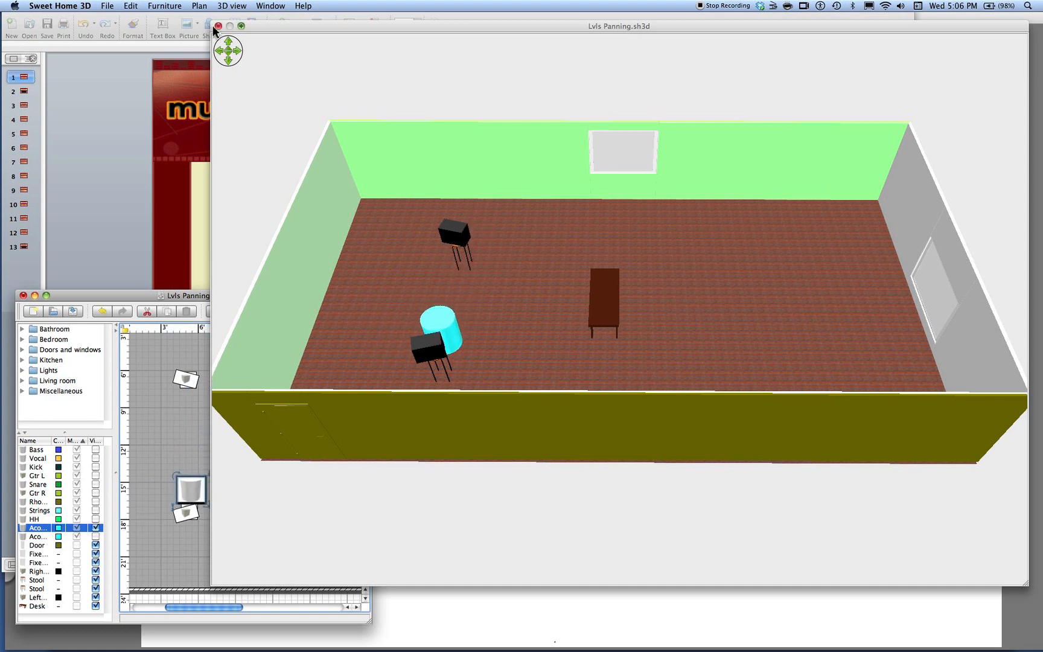
# Switch the 3D view from the aerial view to Virtual visit
pyautogui.click(227, 6)
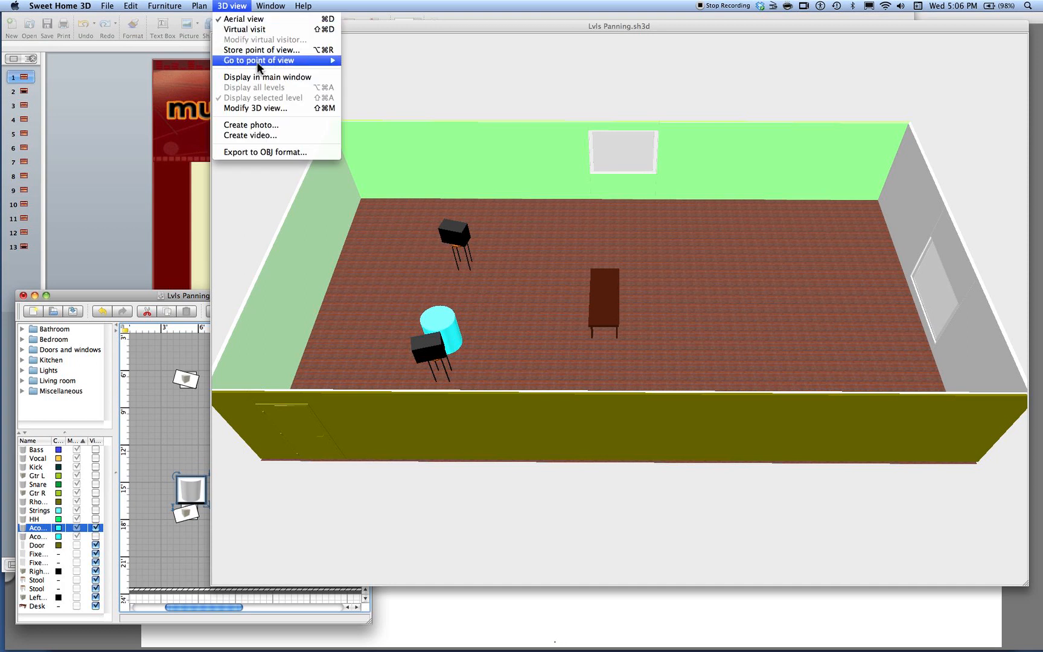
pyautogui.click(241, 20)
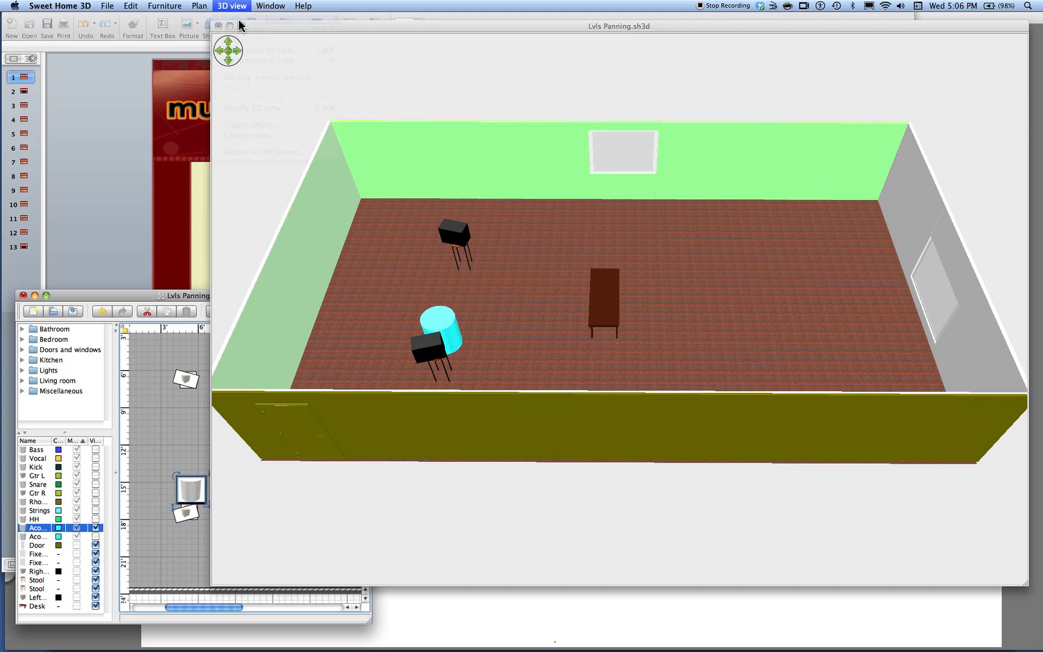
pyautogui.click(228, 6)
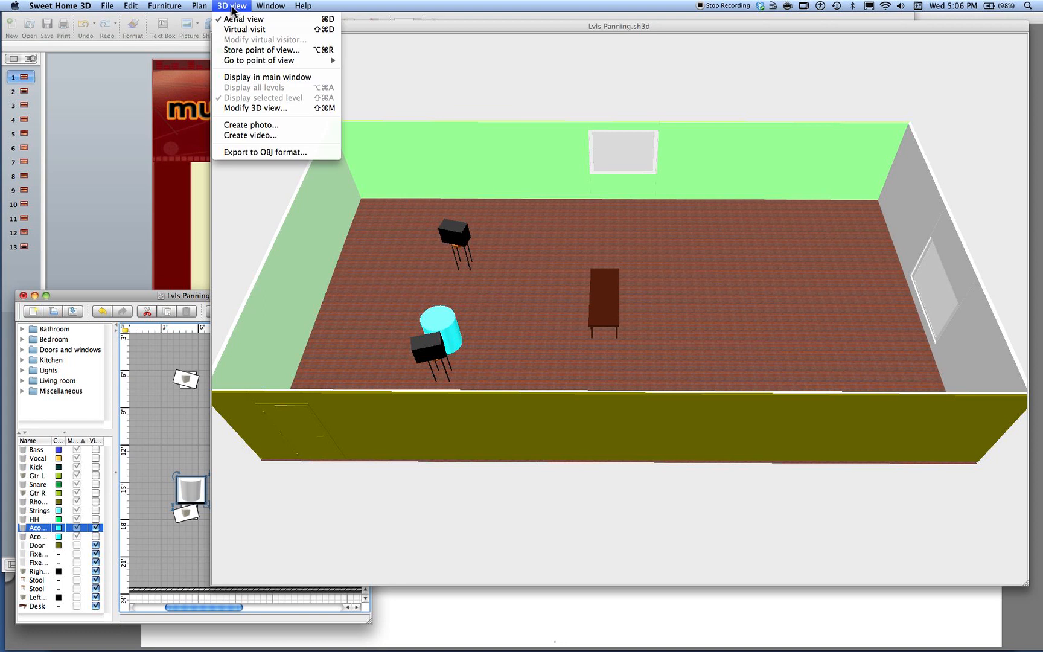
pyautogui.click(241, 29)
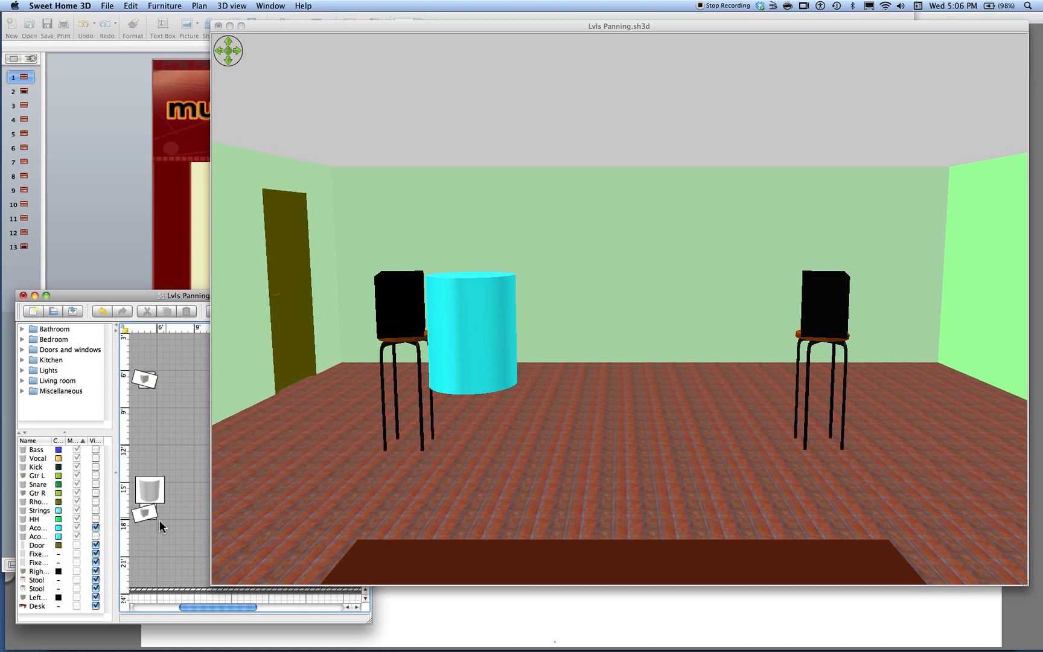
# Move the cyan cylinder in the plan to the middle between the two speakers
pyautogui.click(150, 490)
pyautogui.moveTo(150, 490); pyautogui.dragTo(290, 452)
# Lower the cyan cylinder's elevation slightly and move it back beside the speaker nearest the door
pyautogui.moveTo(182, 297); pyautogui.dragTo(151, 296)
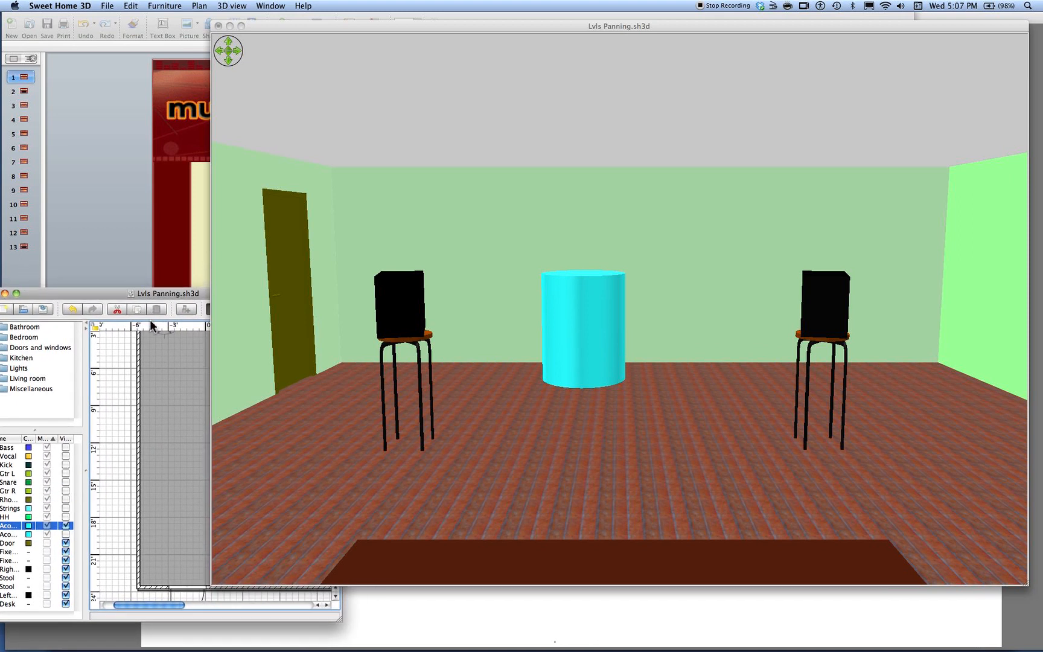
pyautogui.moveTo(338, 618); pyautogui.dragTo(316, 627)
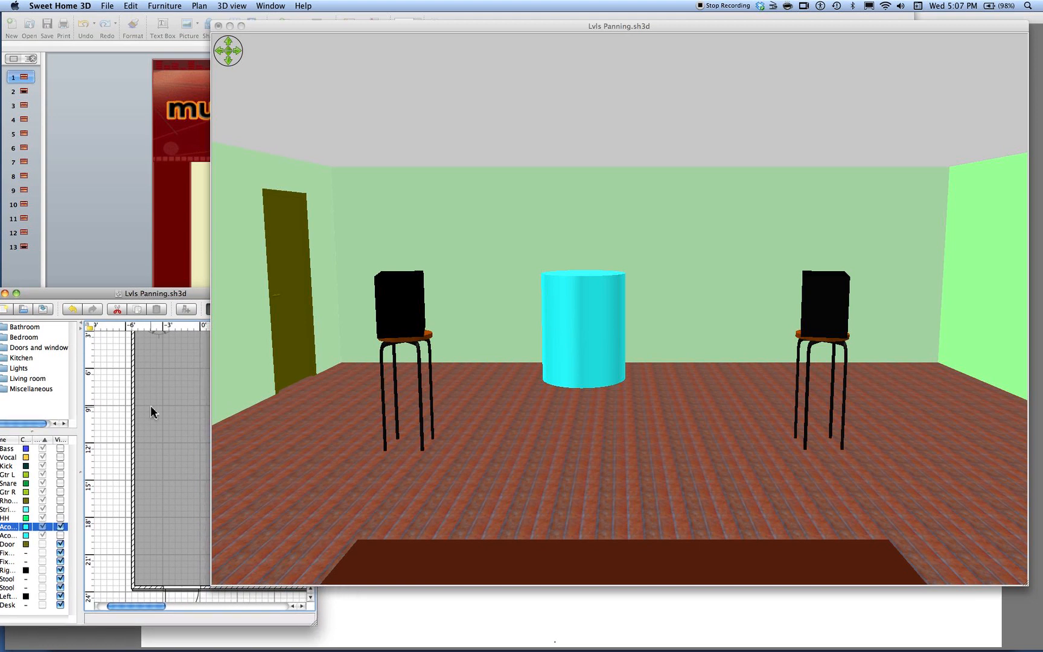
pyautogui.moveTo(145, 607); pyautogui.dragTo(174, 605)
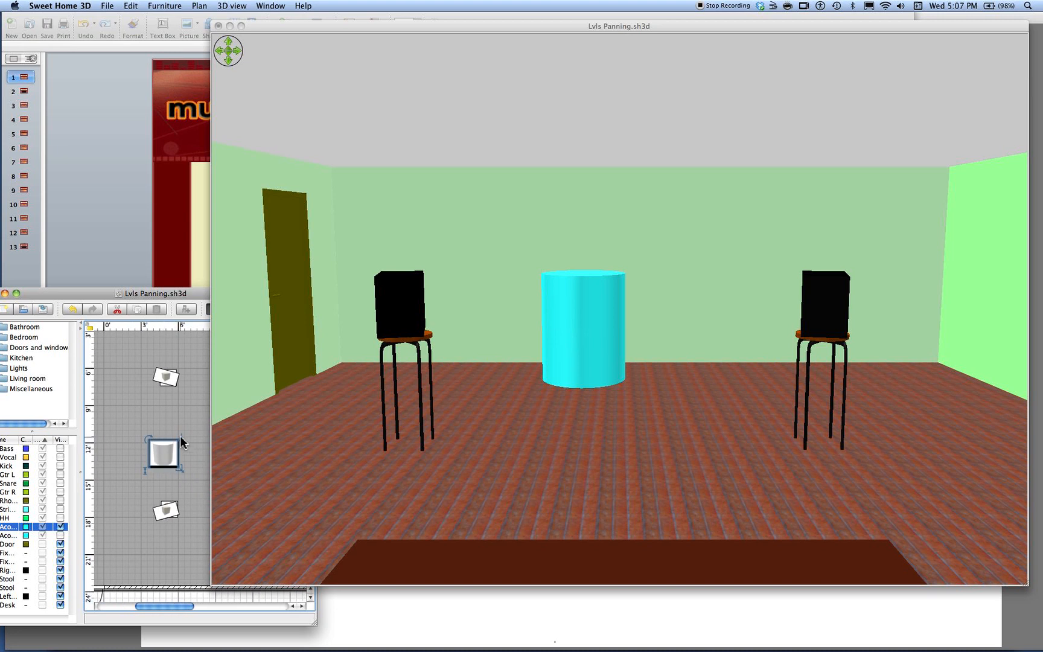
pyautogui.moveTo(180, 441)
pyautogui.mouseDown()
pyautogui.moveTo(182, 412)
pyautogui.moveTo(189, 484)
pyautogui.moveTo(185, 403)
pyautogui.moveTo(195, 445)
pyautogui.mouseUp()
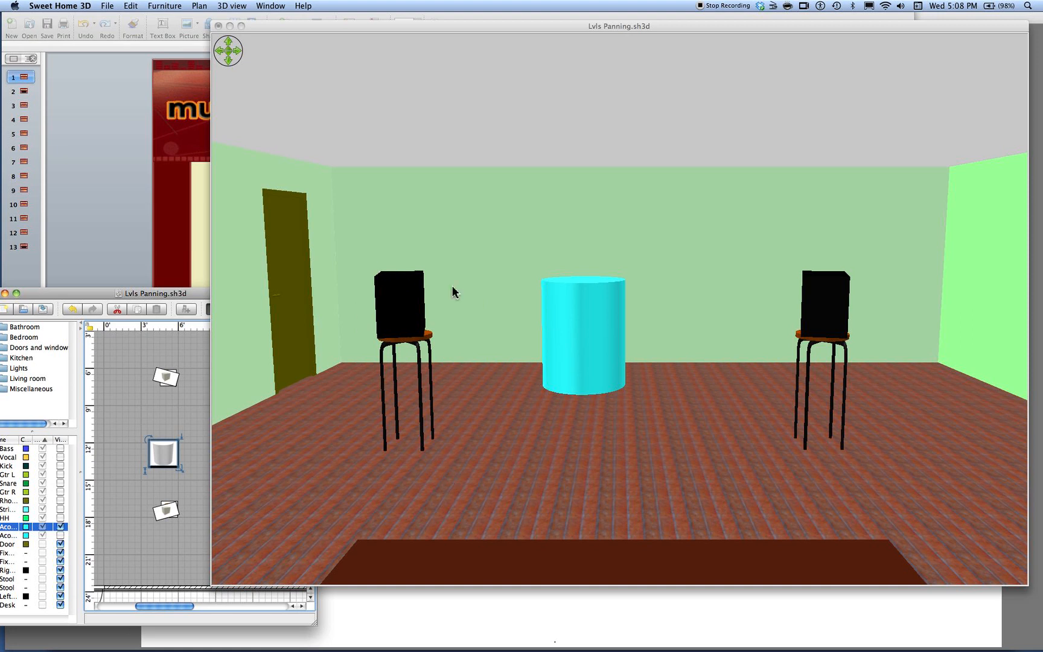
pyautogui.moveTo(164, 457); pyautogui.dragTo(177, 488)
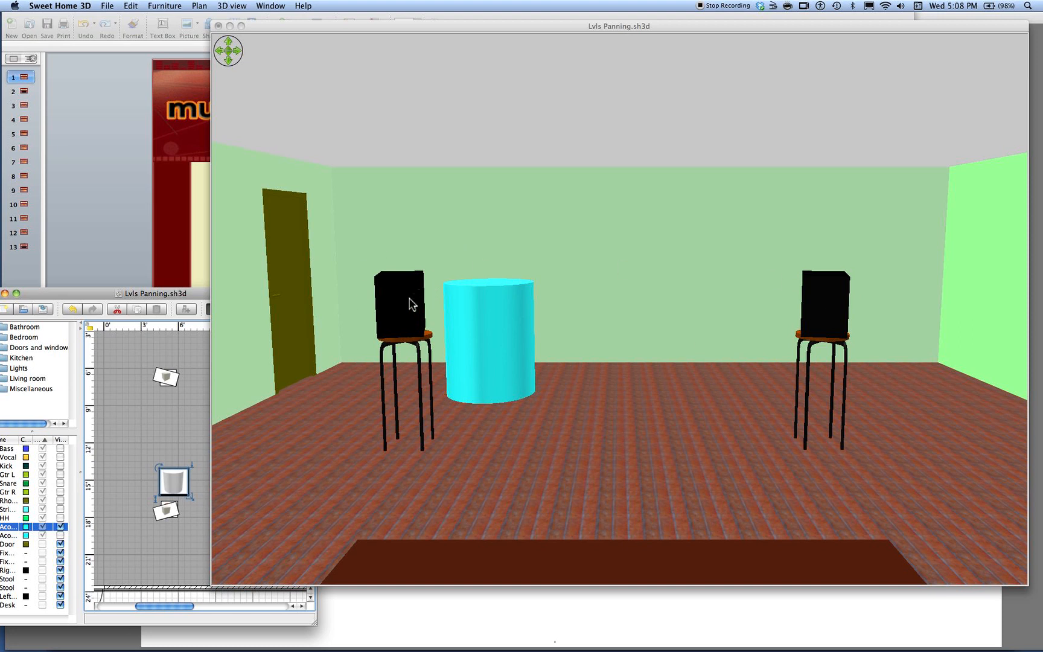
# Sort the furniture list by visibility with hidden items first and make the Bass object visible
pyautogui.click(61, 450)
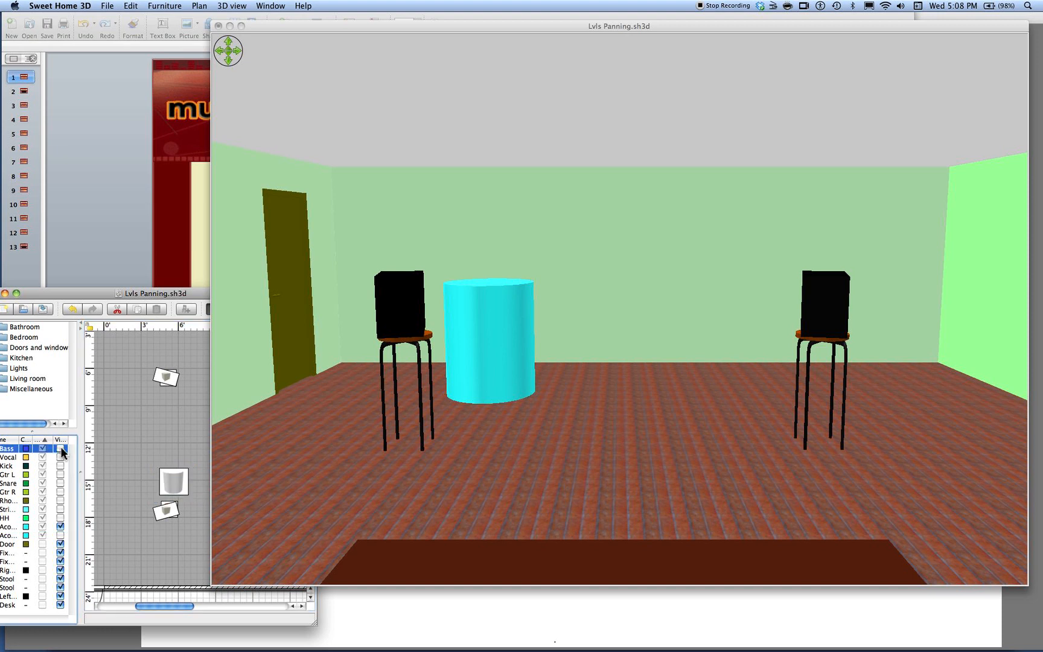
pyautogui.click(60, 440)
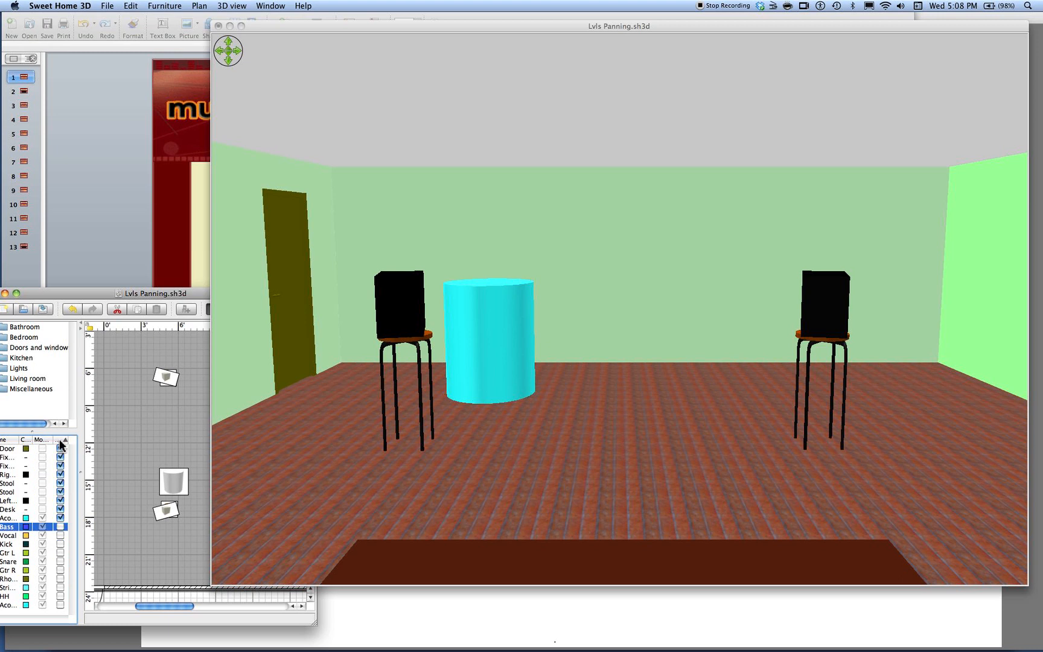
pyautogui.click(57, 440)
pyautogui.click(61, 449)
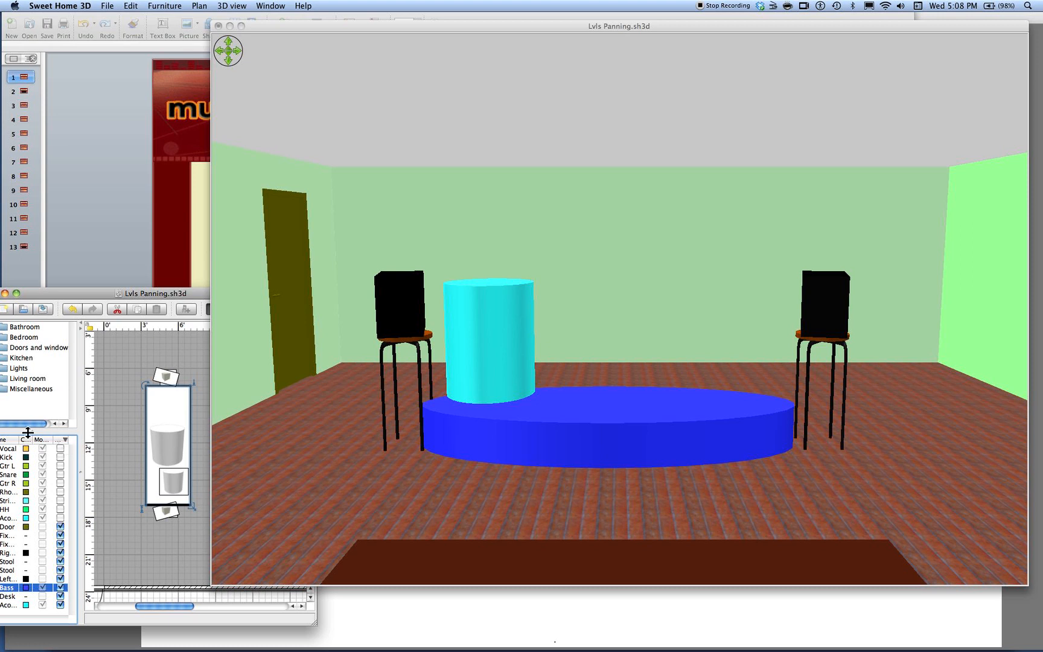
# Re-sort the furniture list so hidden items come first and make the Vocal object visible
pyautogui.click(63, 439)
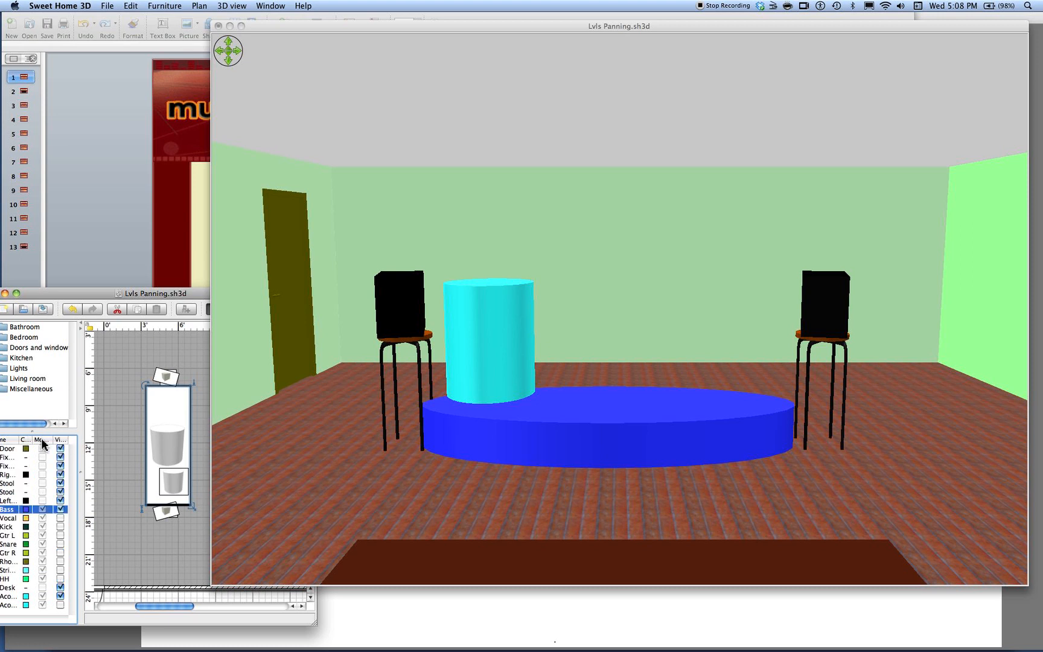
pyautogui.click(41, 449)
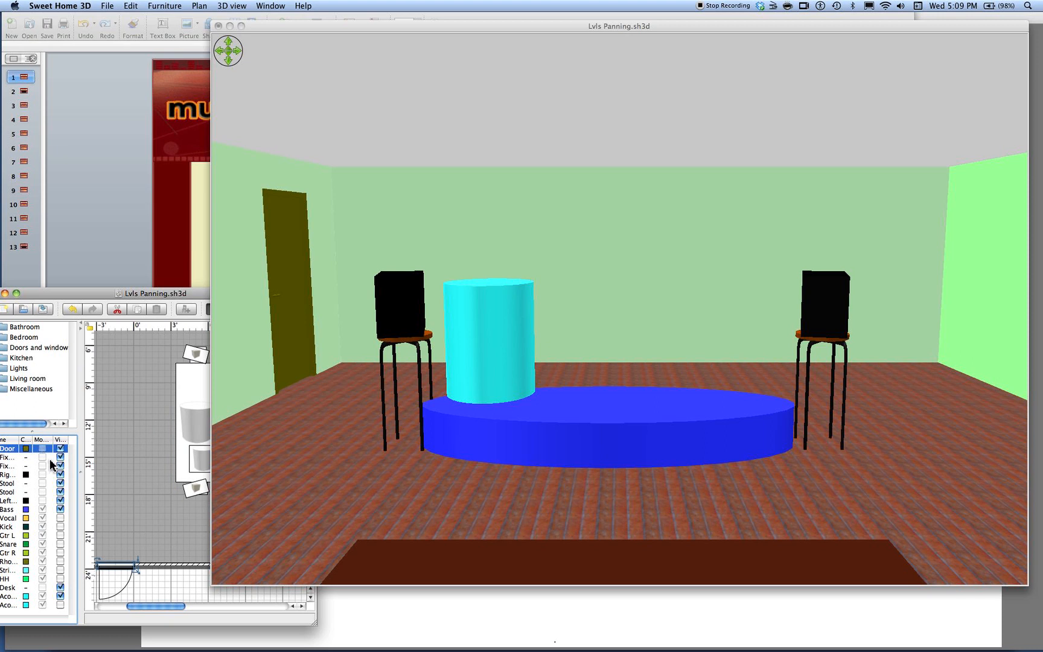
pyautogui.moveTo(60, 296); pyautogui.dragTo(76, 298)
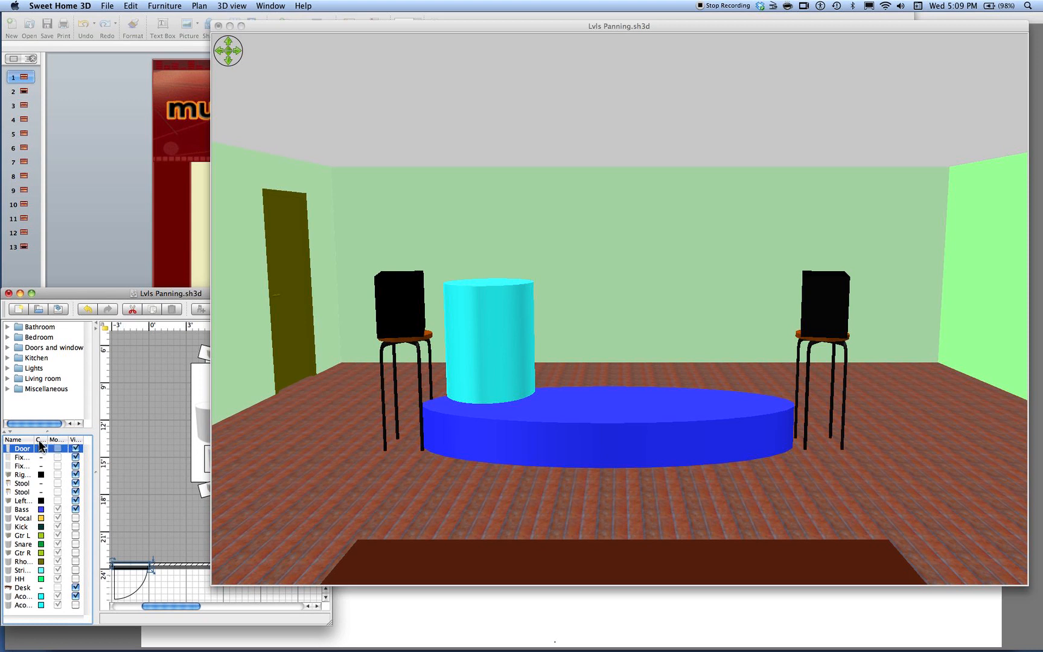
pyautogui.click(74, 440)
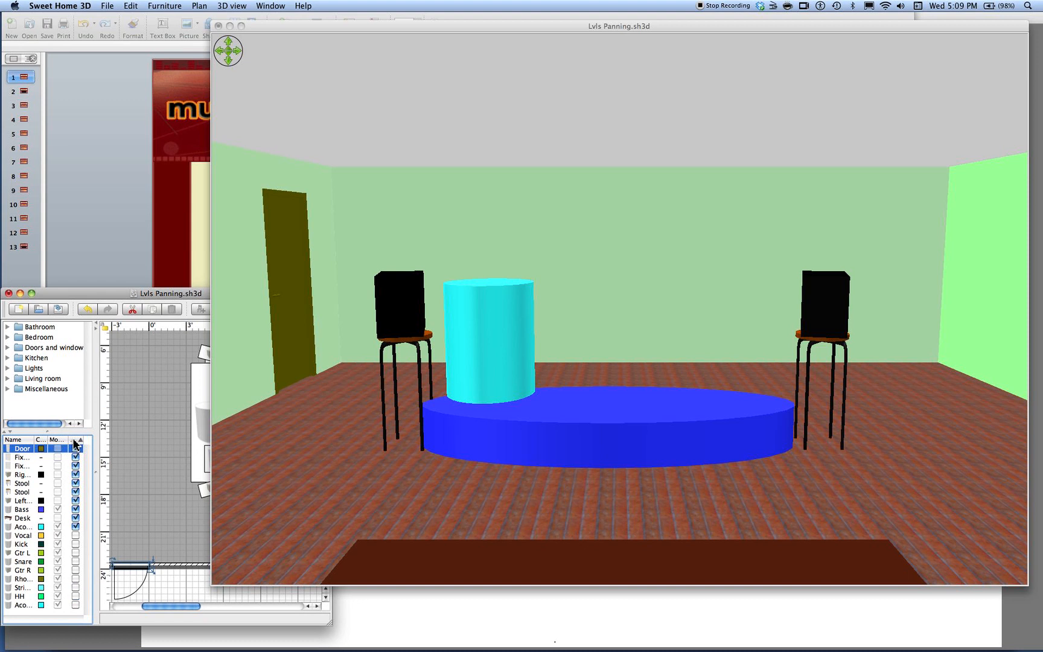
pyautogui.click(81, 440)
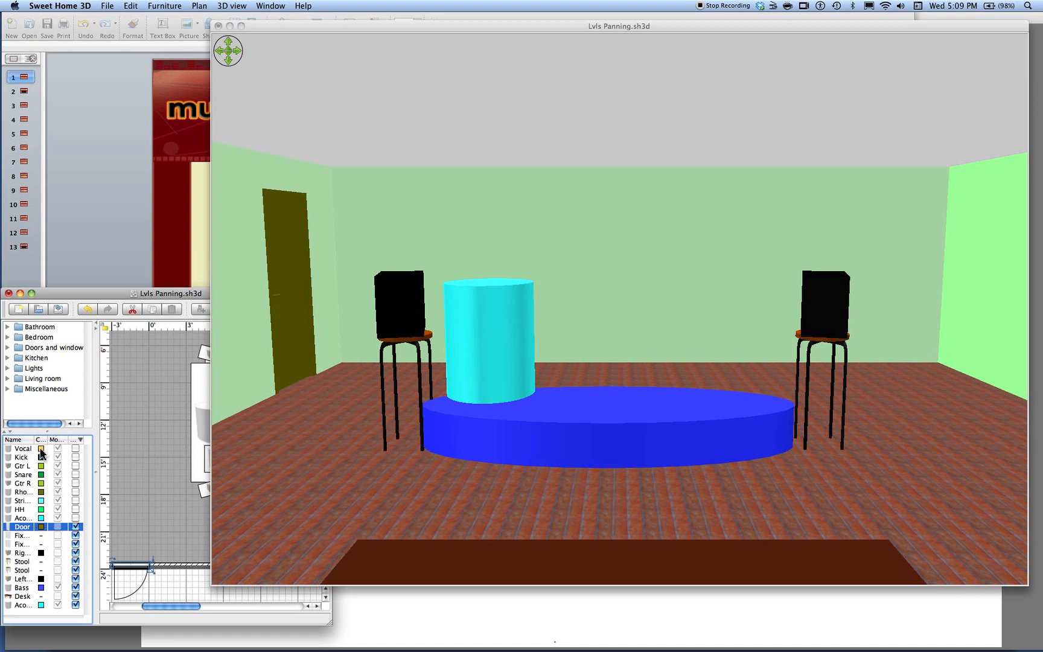
pyautogui.click(76, 449)
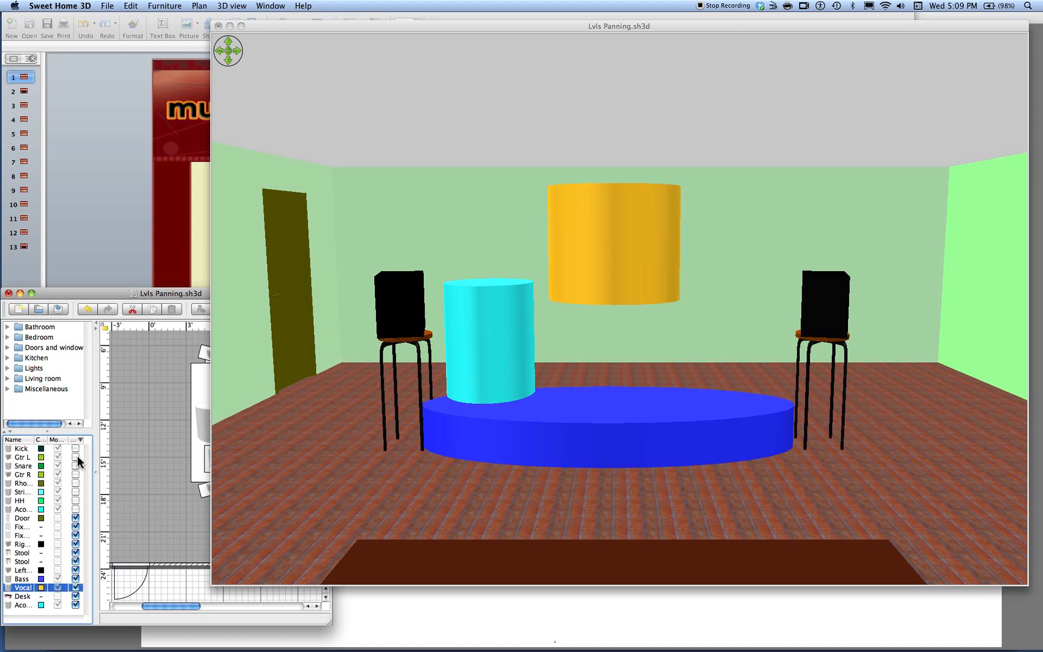
# Make the remaining hidden instruments visible: Kick, Snare, Gtr L, Rho…, Gtr R, Strings, the second Aco… cylinder and HH
pyautogui.click(74, 450)
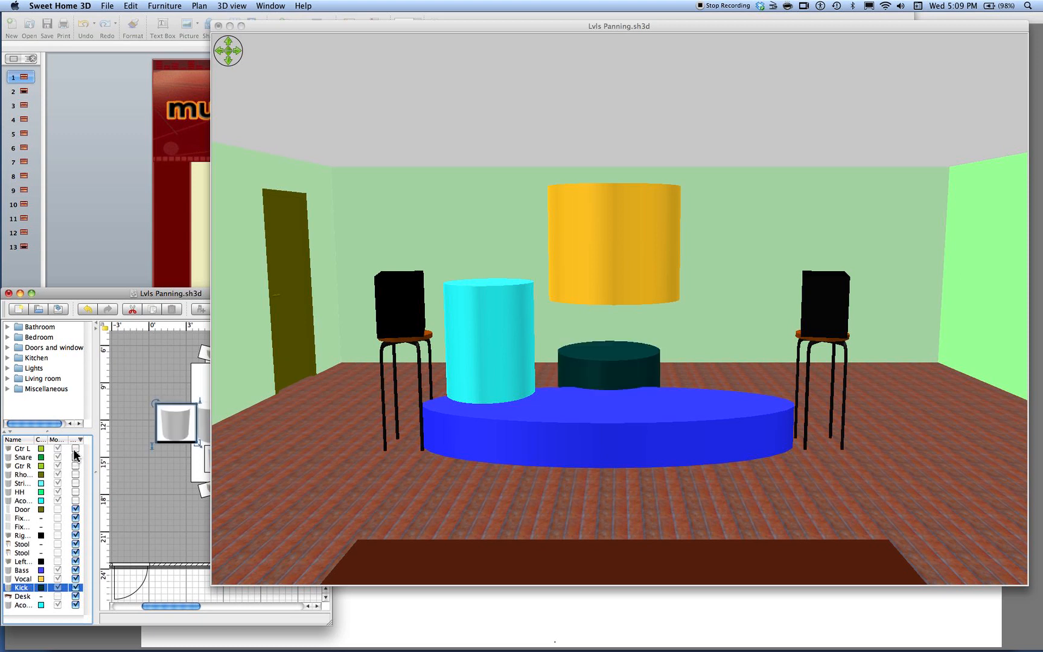
pyautogui.click(76, 457)
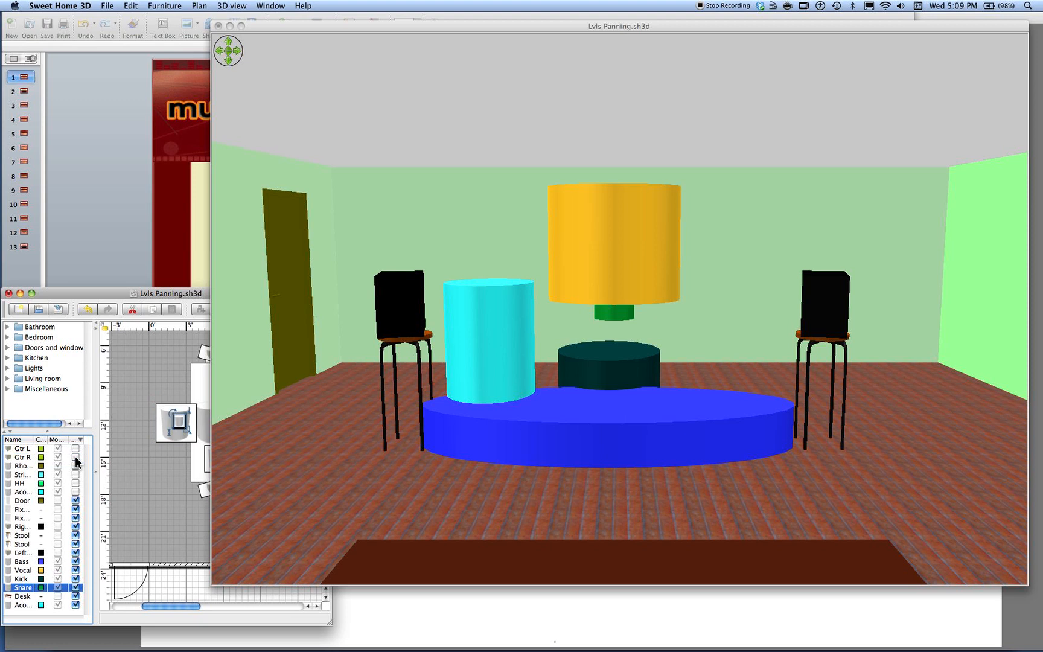
pyautogui.click(76, 449)
pyautogui.click(75, 457)
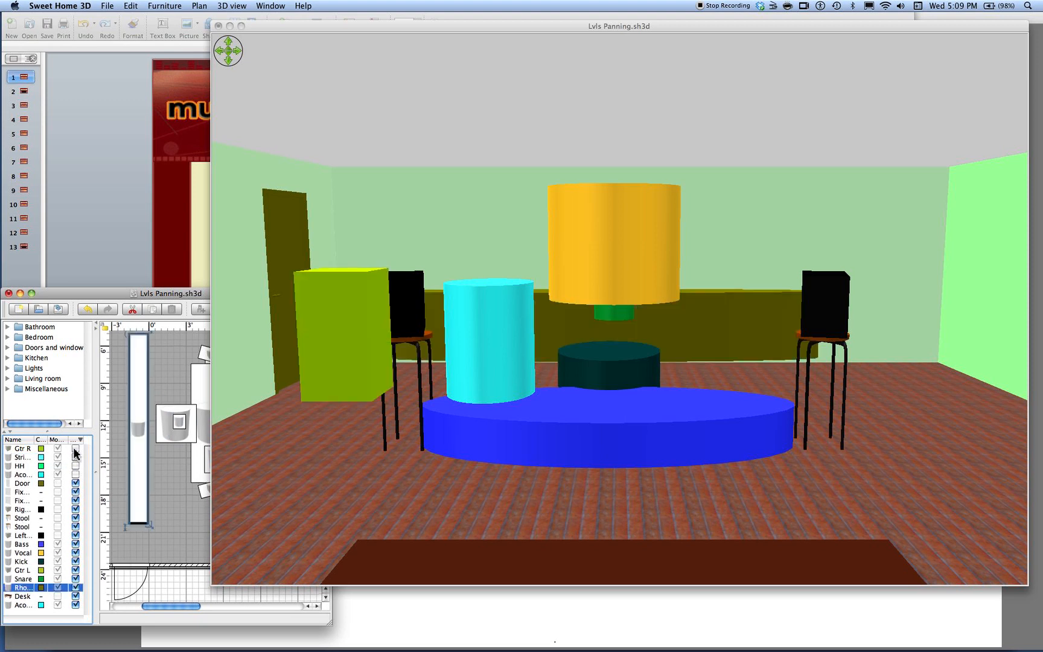
pyautogui.click(75, 448)
pyautogui.click(75, 449)
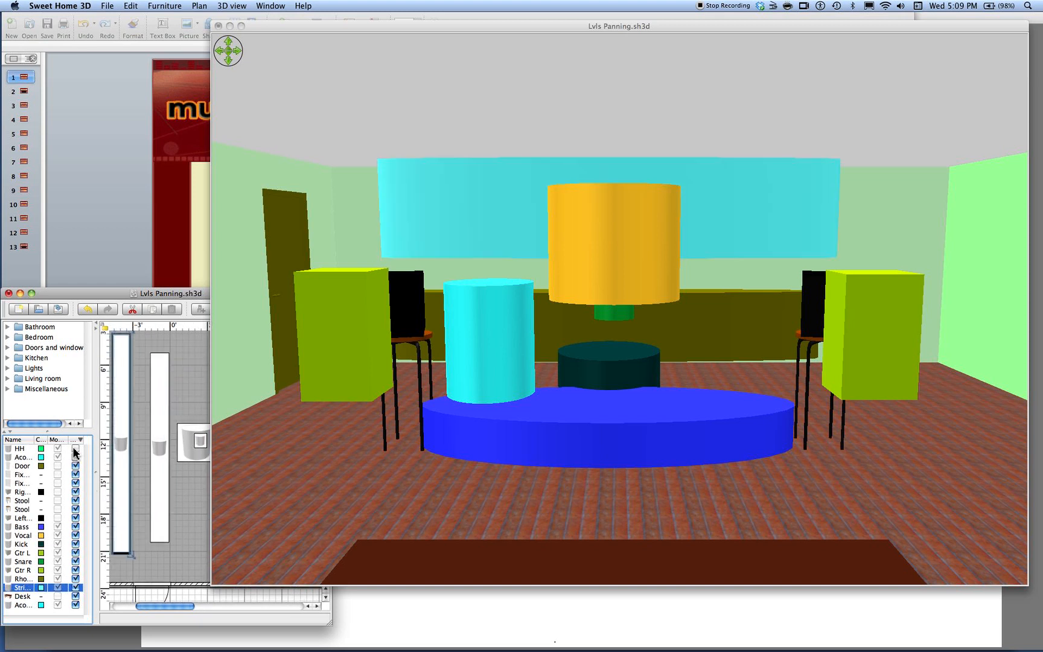
pyautogui.click(76, 457)
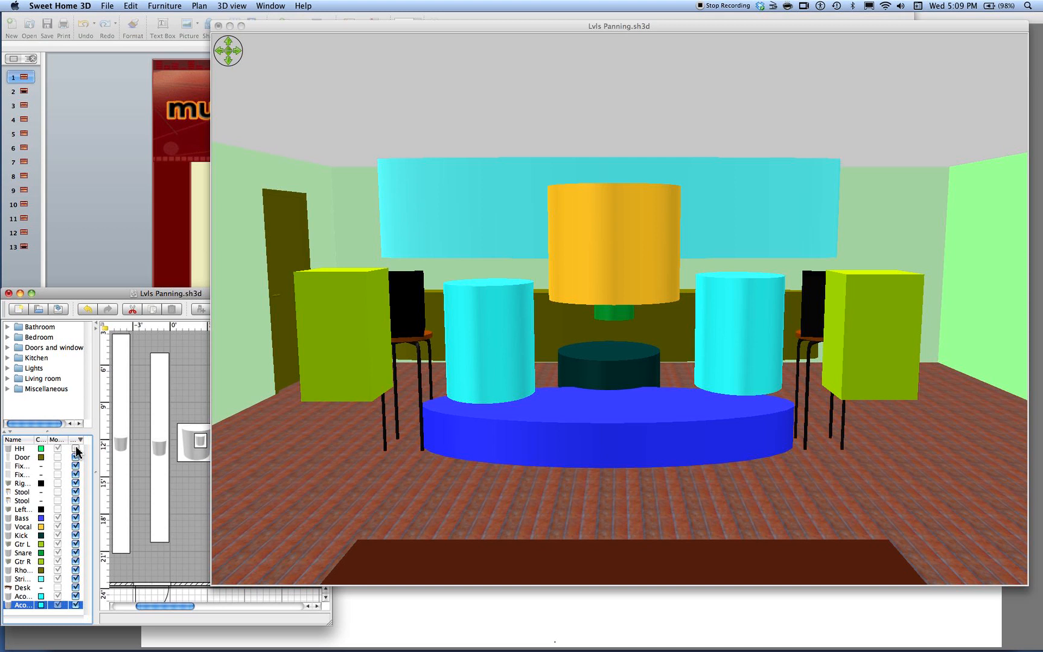
pyautogui.click(75, 449)
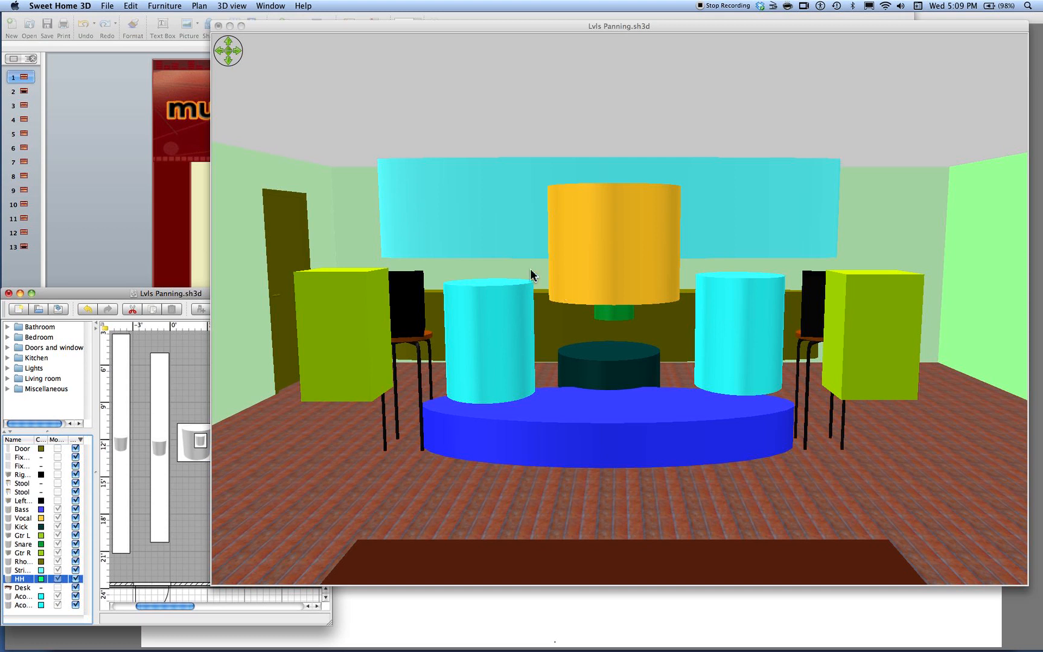
# Switch to Aerial view and examine the full instrument arrangement from above, both close up and from farther away
pyautogui.click(231, 5)
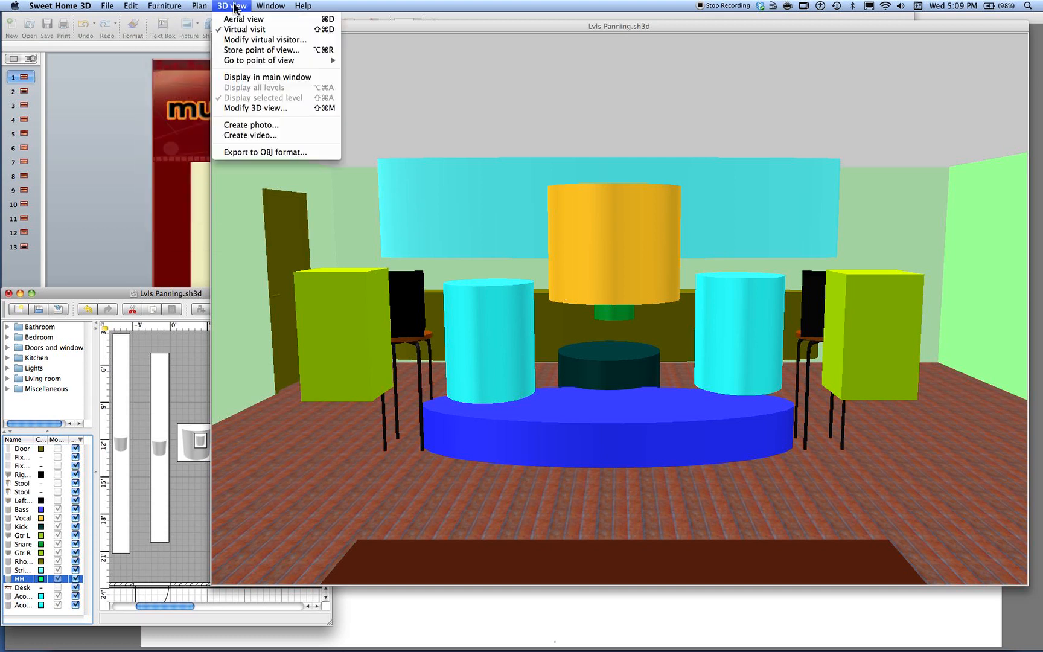
pyautogui.click(241, 18)
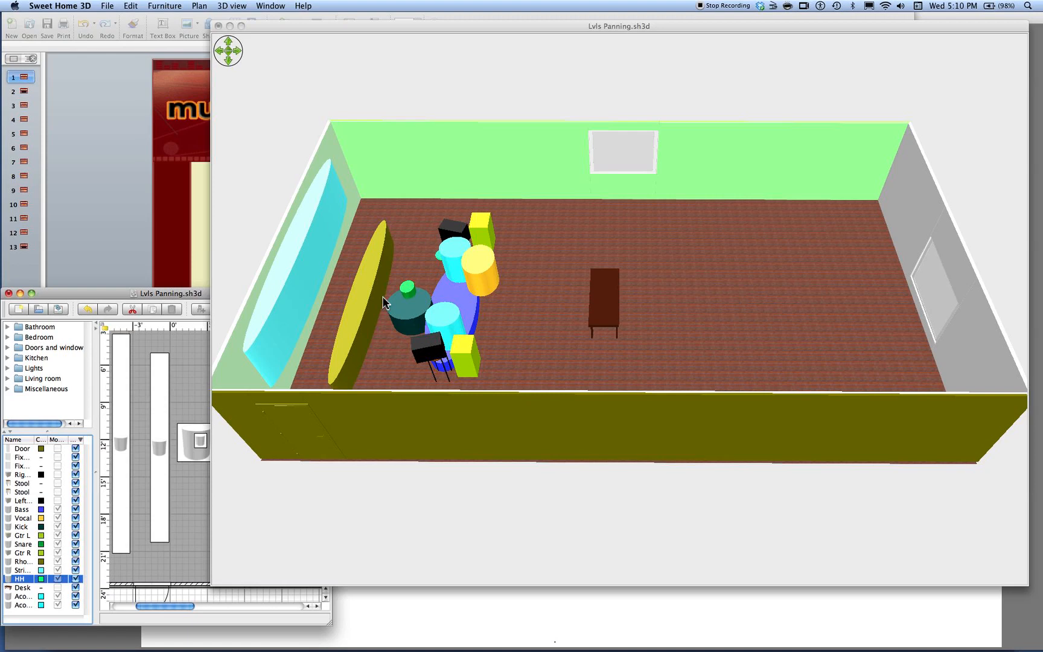
pyautogui.scroll(10, 380, 296)
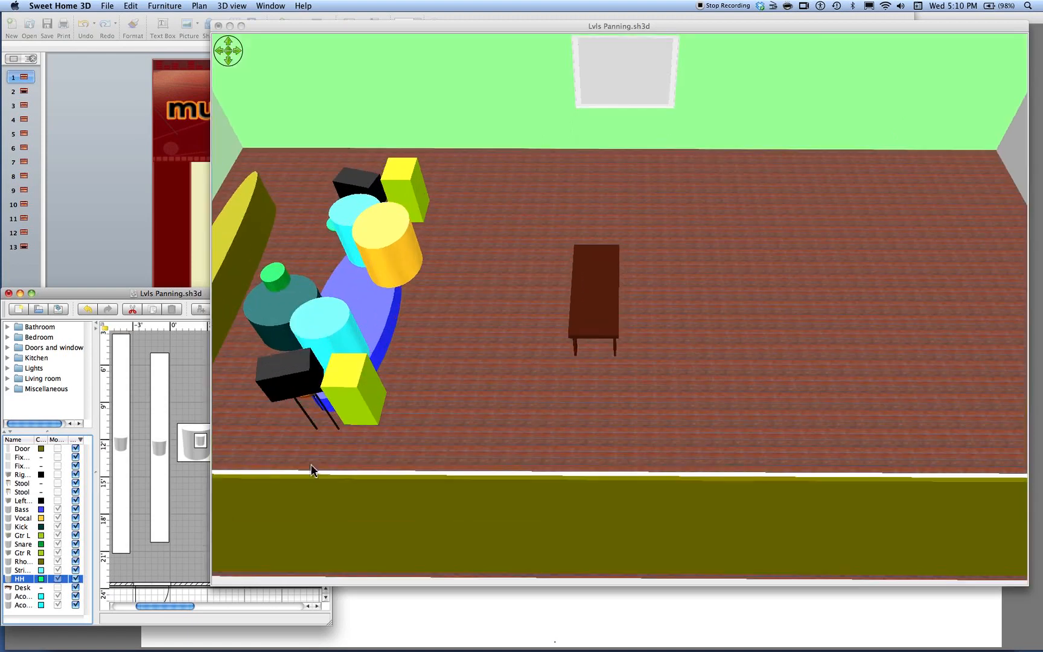
pyautogui.scroll(-8, 315, 425)
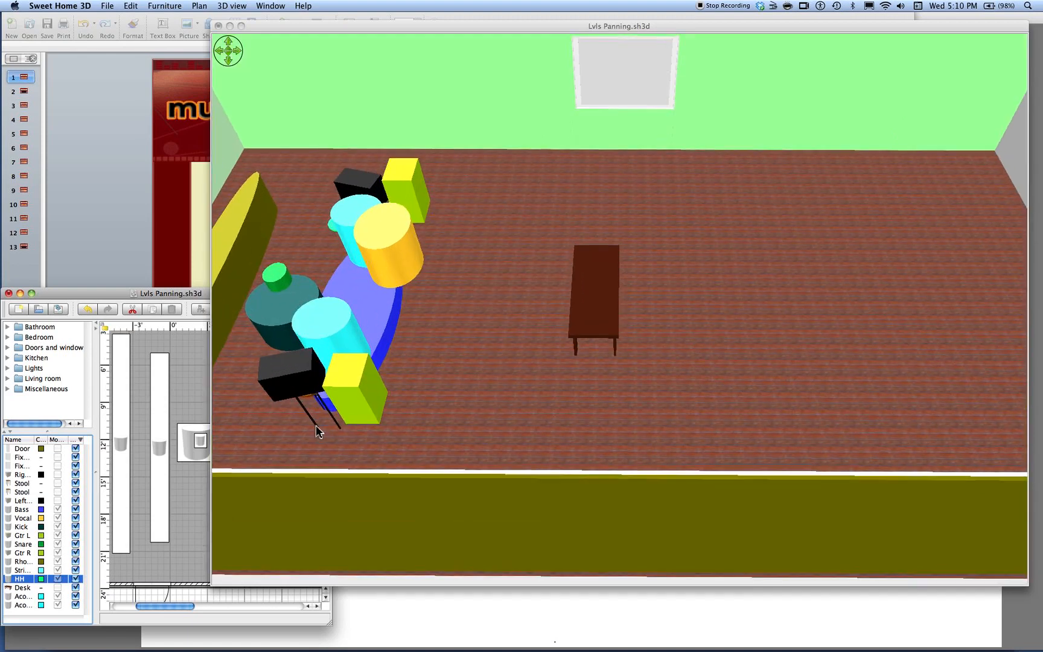
pyautogui.scroll(-3, 315, 425)
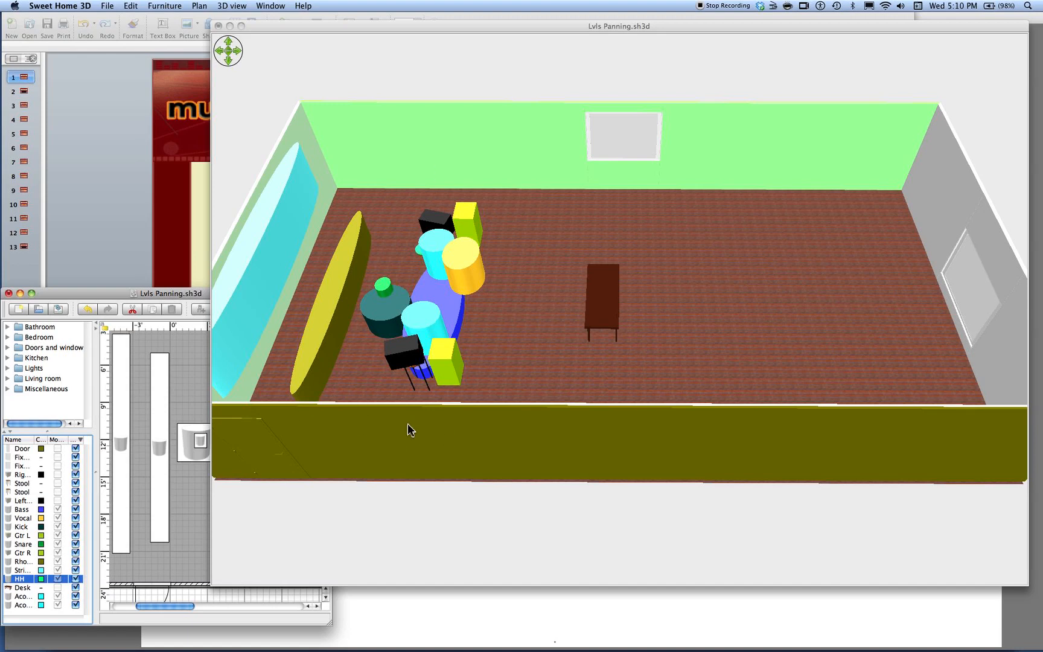
# Return the 3D view to Virtual visit and switch to the HRW Class 6 slide presentation
pyautogui.click(204, 6)
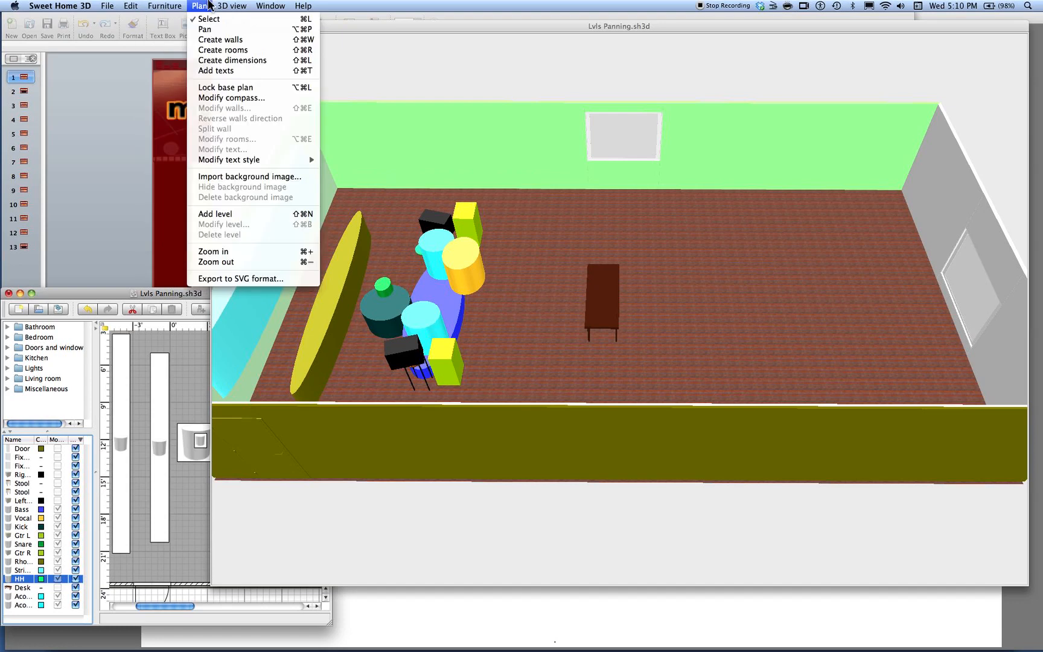
pyautogui.moveTo(232, 8)
pyautogui.click(241, 29)
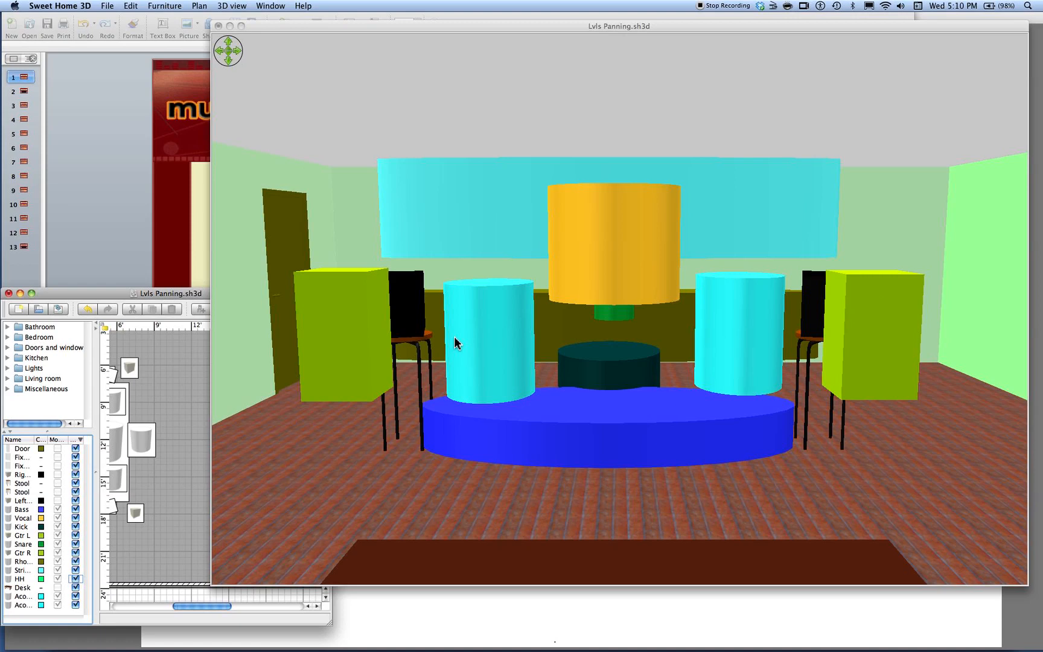
pyautogui.press('super+Tab')
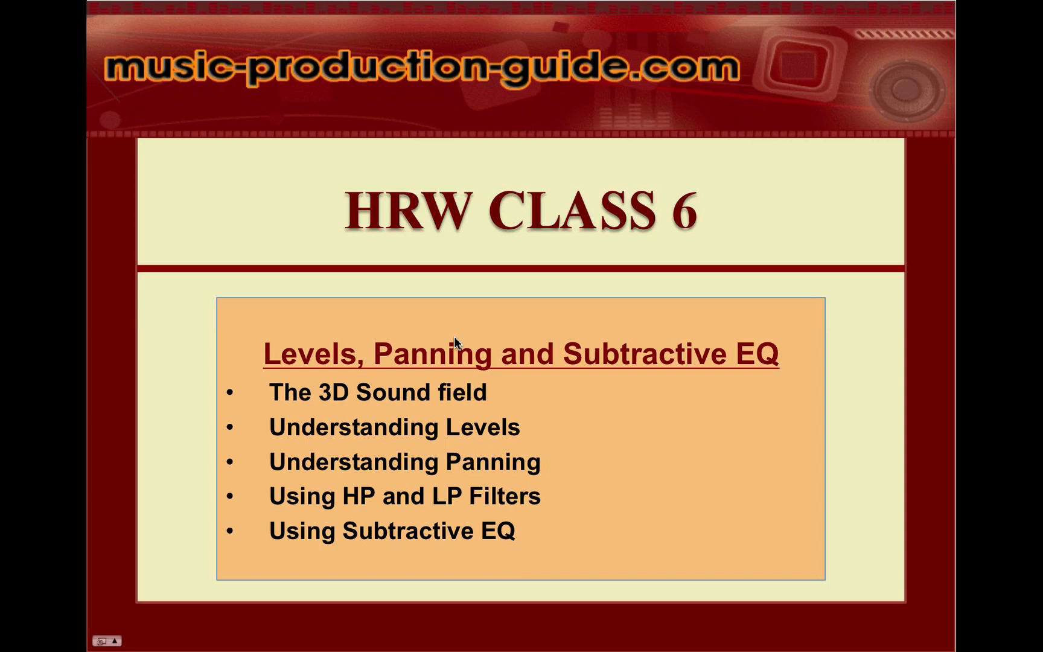
# Switch to the HRW Mixing mixer in Logic Pro and lower all fifteen audio track faders together to -15.2 dB
pyautogui.press('super+Tab')
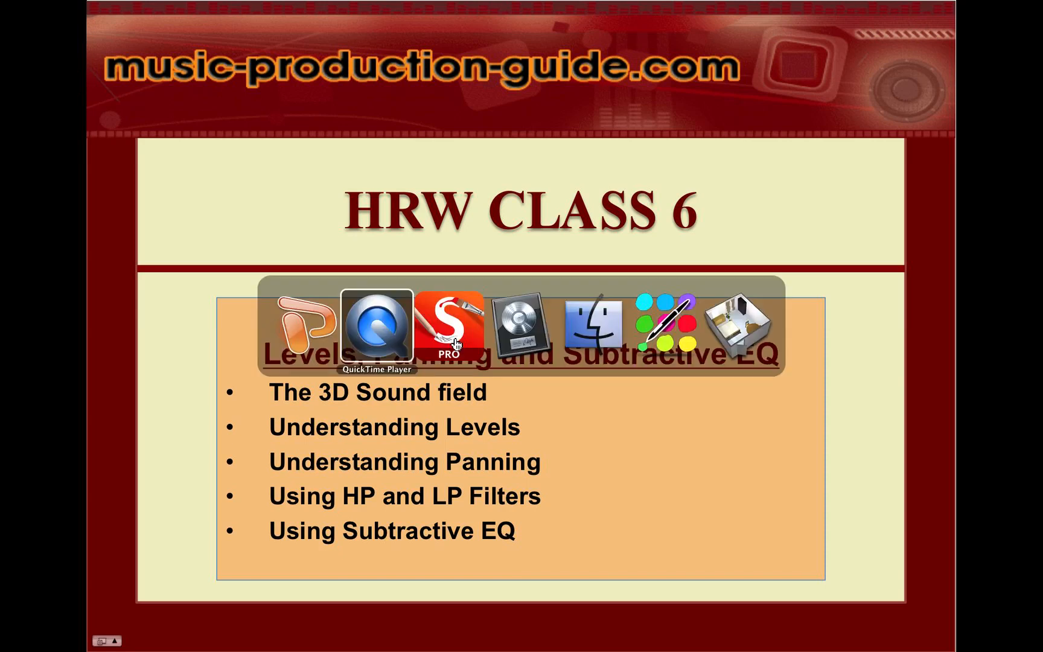
pyautogui.press('super+Tab')
pyautogui.press('super+Tab')
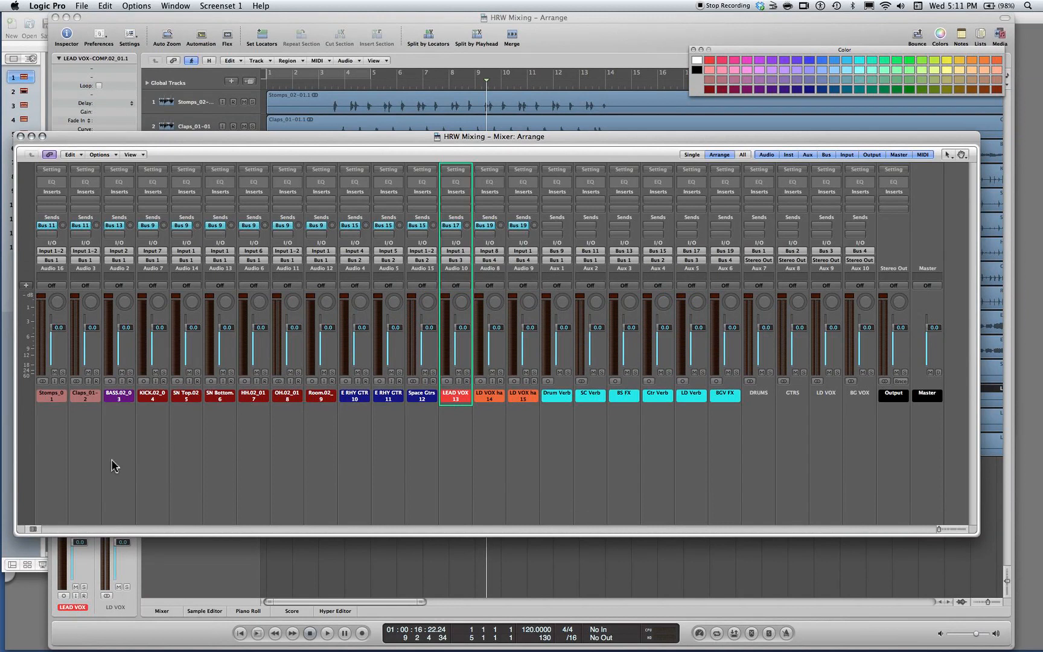
pyautogui.moveTo(58, 441); pyautogui.dragTo(530, 404)
pyautogui.moveTo(523, 329); pyautogui.dragTo(532, 352)
pyautogui.click(316, 466)
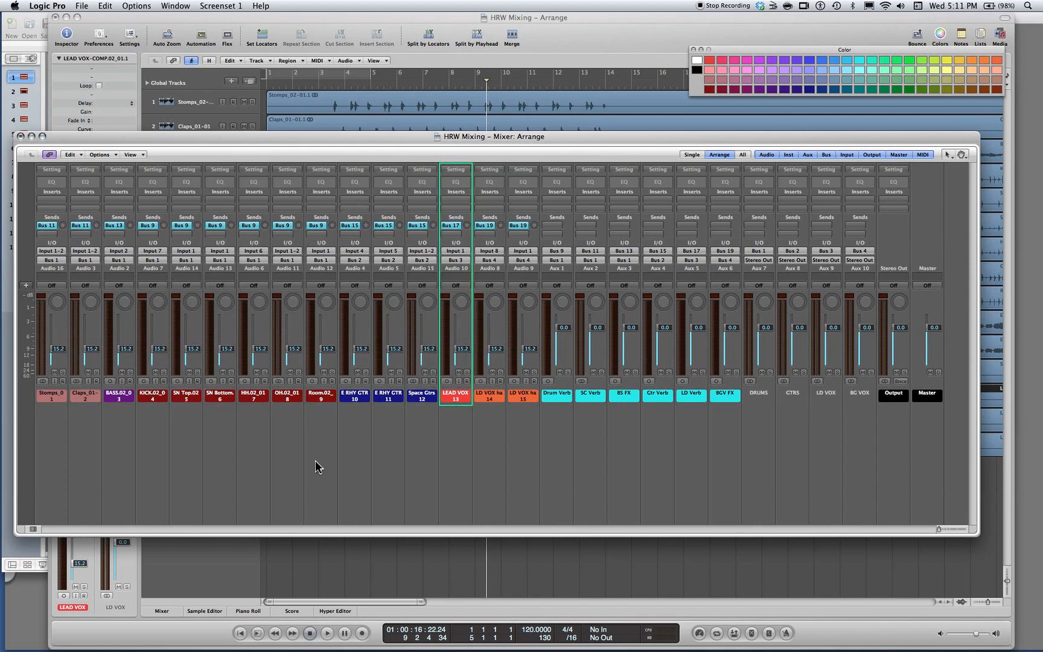
# Mute all fifteen audio tracks together, from Stomps through the LD VOX harmonies, and clear the channel selection
pyautogui.moveTo(64, 425); pyautogui.dragTo(532, 371)
pyautogui.click(528, 371)
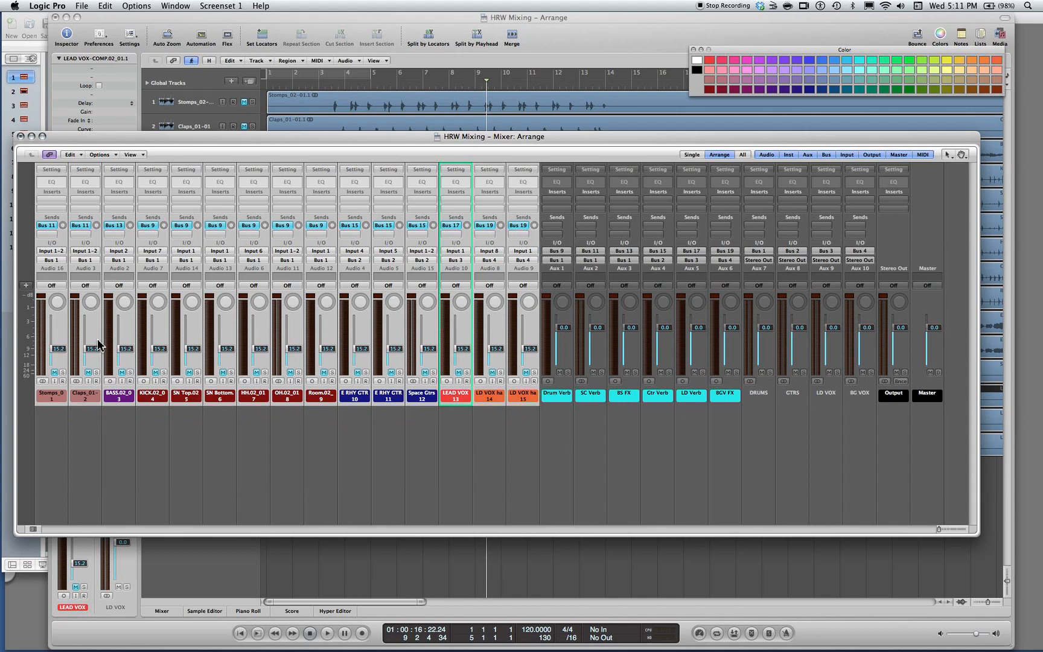
pyautogui.click(162, 436)
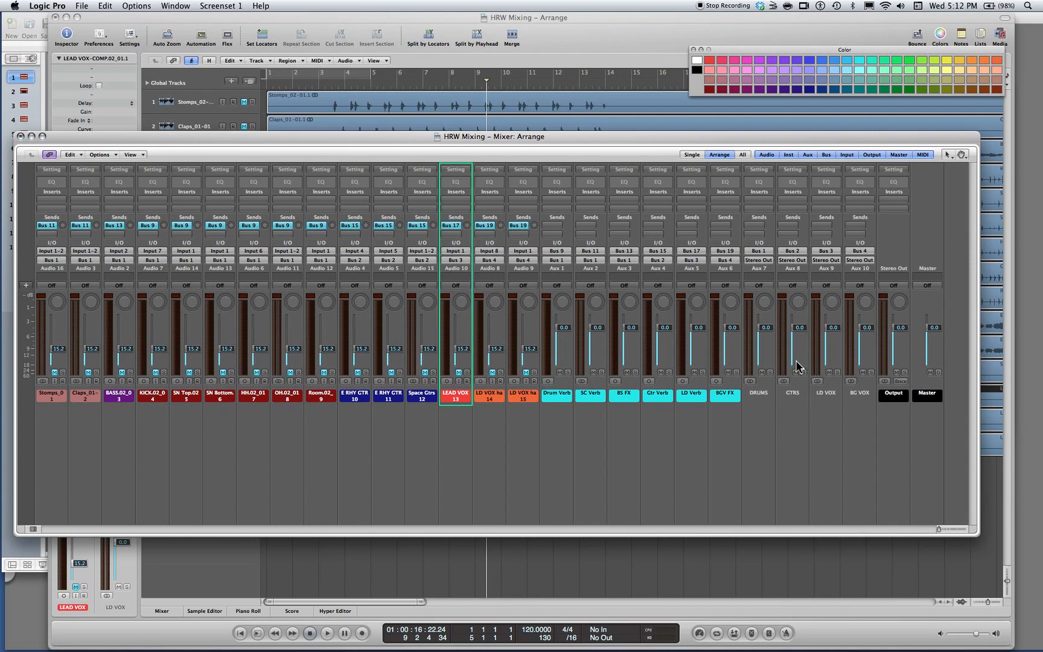
# Start playback and bring in unmuted Kick at -9.2 dB, SN Top at -7.6 dB and SN Bottom at -11.2 dB
pyautogui.click(123, 398)
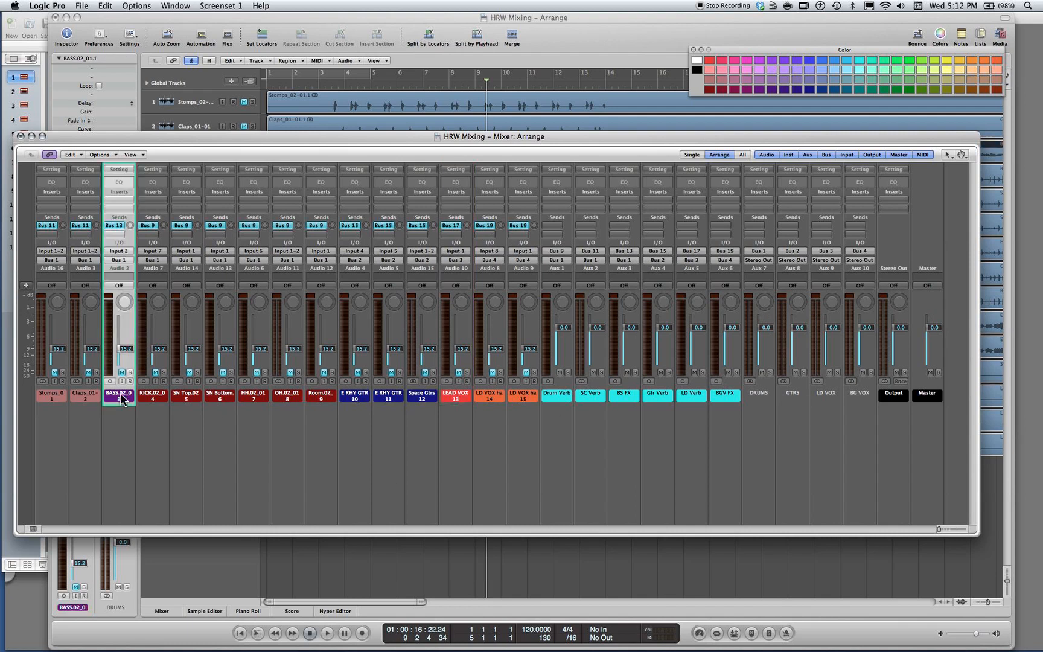
pyautogui.click(155, 397)
pyautogui.press('space')
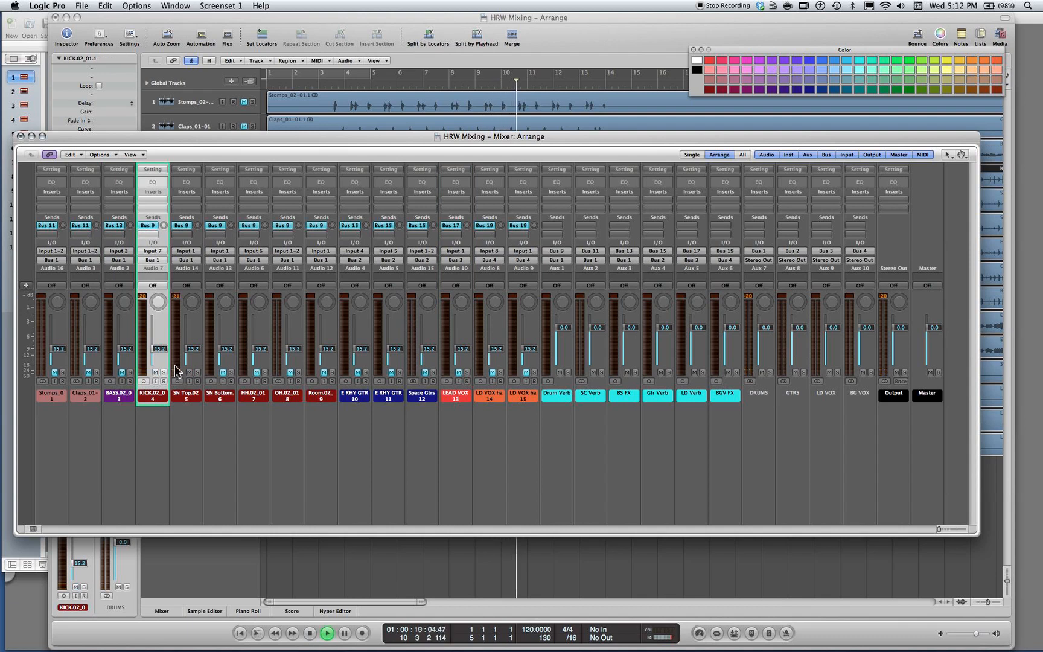
pyautogui.moveTo(158, 349); pyautogui.dragTo(158, 365)
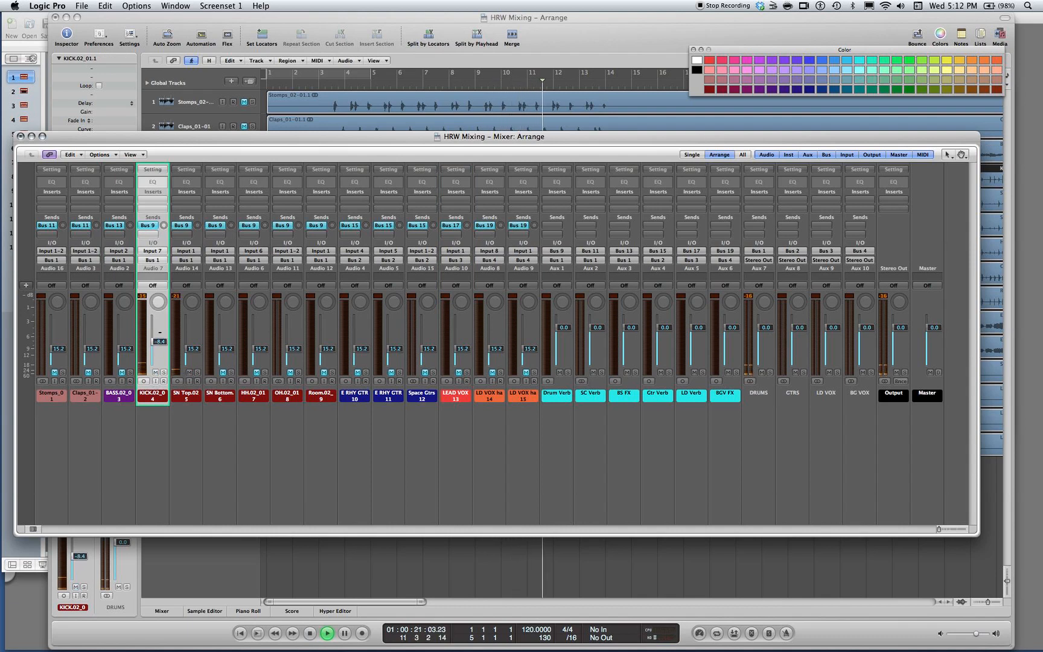
pyautogui.moveTo(192, 338); pyautogui.dragTo(159, 344)
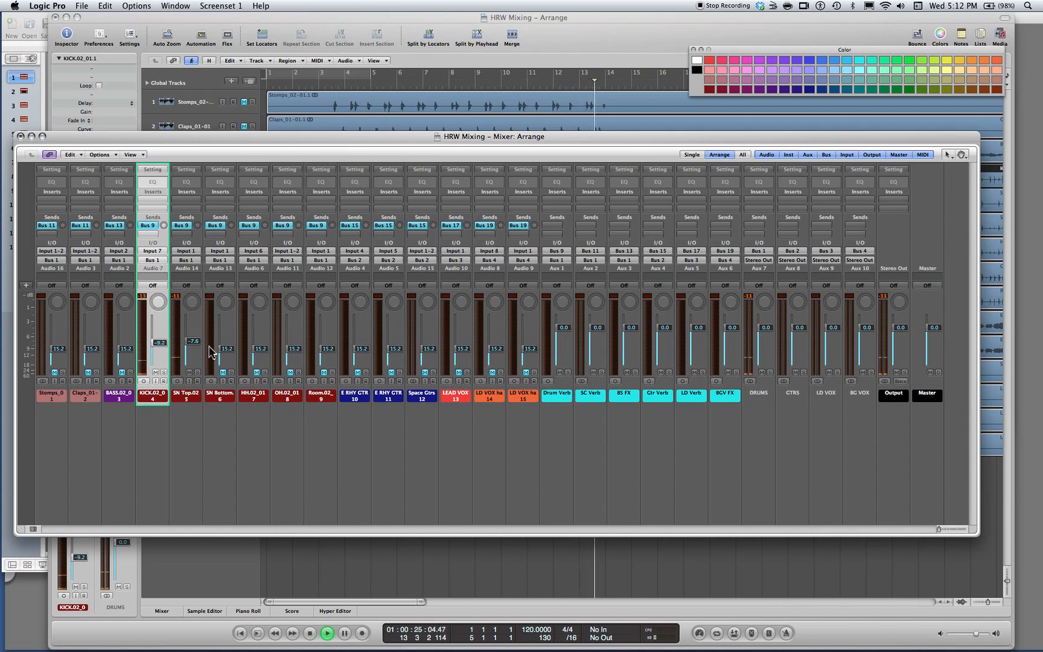
pyautogui.moveTo(227, 348); pyautogui.dragTo(227, 342)
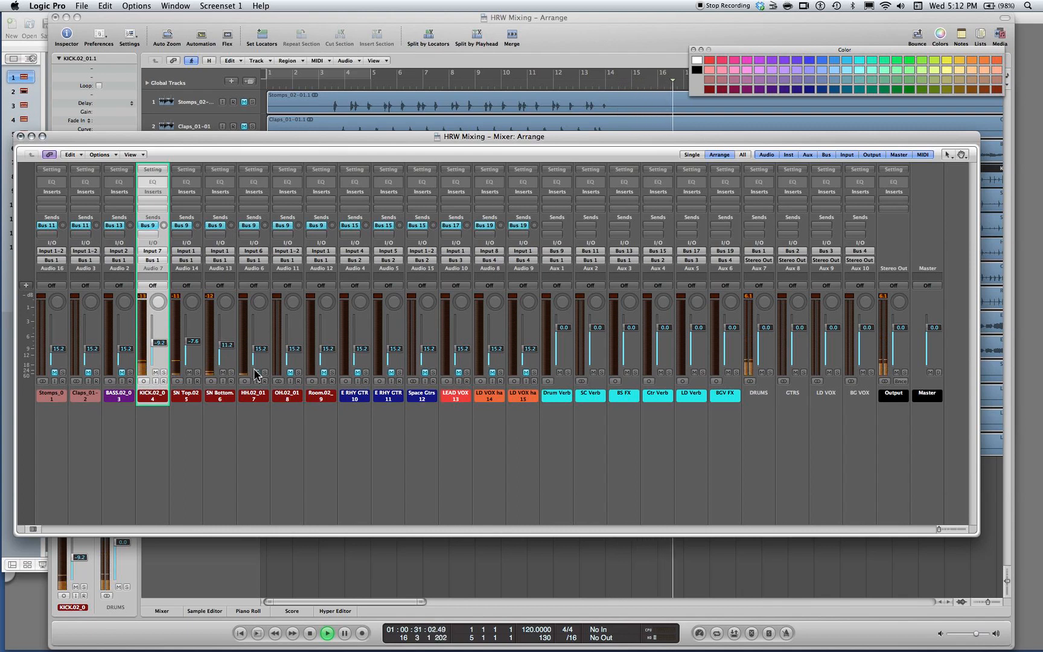
# Unmute HH and OH, panning HH to +38 with its level at -16.4 dB and setting OH to -7.6 dB
pyautogui.moveTo(258, 301); pyautogui.dragTo(258, 347)
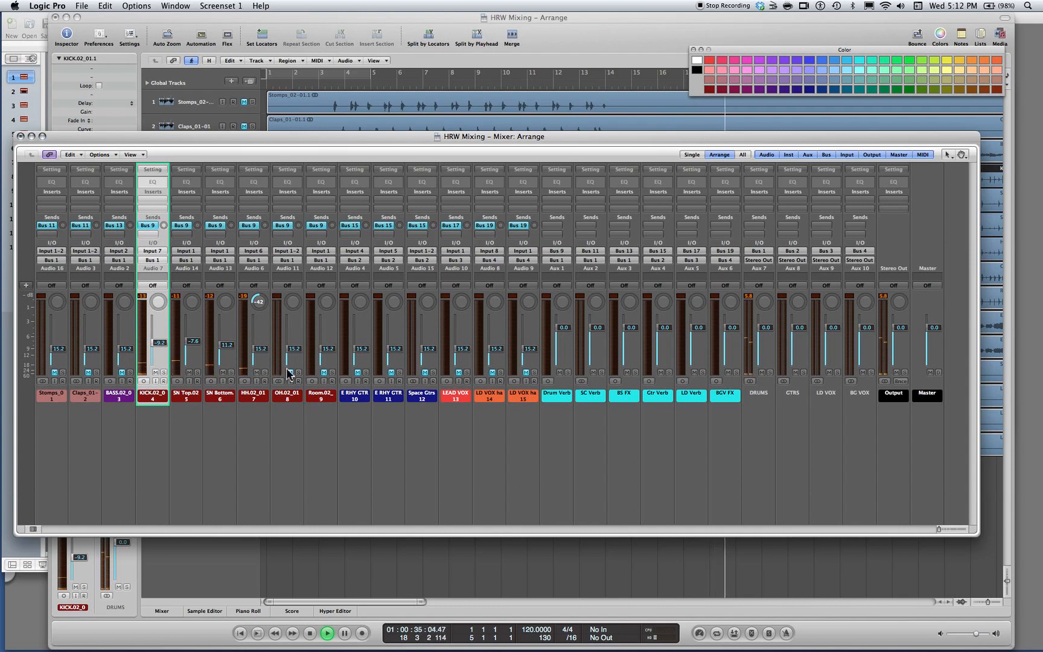
pyautogui.moveTo(259, 347); pyautogui.dragTo(268, 425)
pyautogui.moveTo(292, 352); pyautogui.dragTo(255, 219)
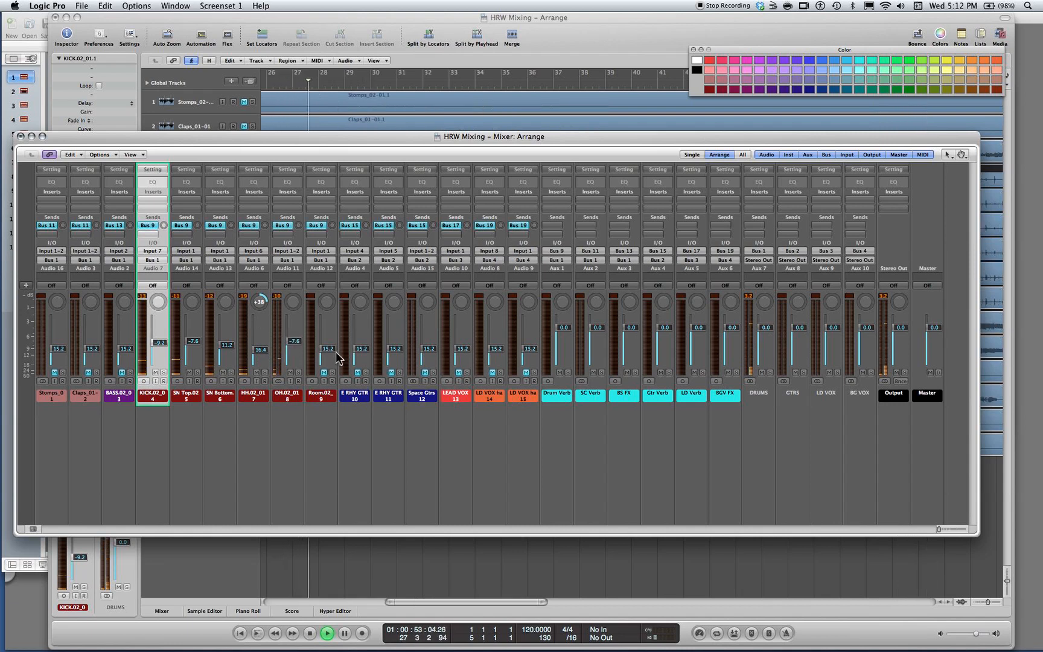
# Unmute Room at -10.6 dB and Bass at -5.6 dB, and lower OH to -10.0 dB
pyautogui.moveTo(330, 349); pyautogui.dragTo(328, 344)
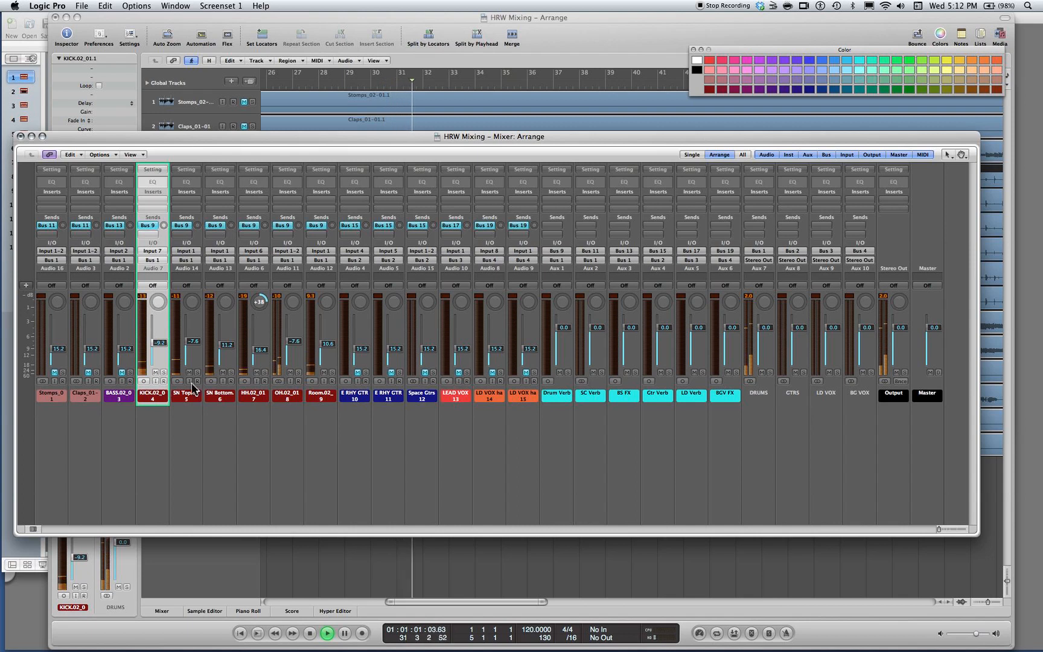
pyautogui.moveTo(130, 354); pyautogui.dragTo(126, 320)
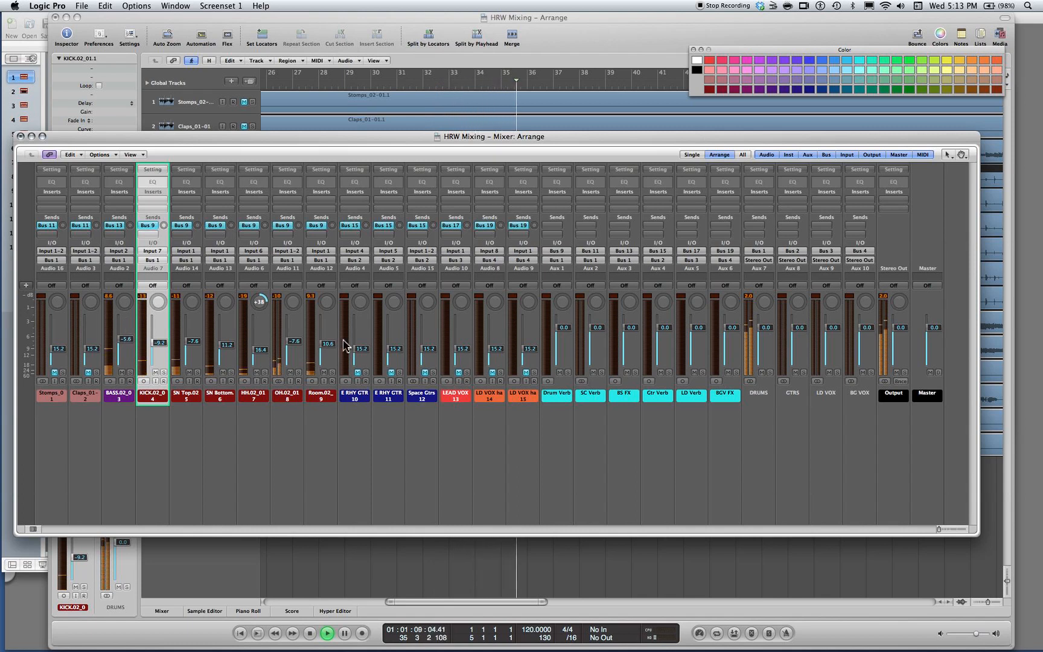
pyautogui.moveTo(289, 343); pyautogui.dragTo(299, 345)
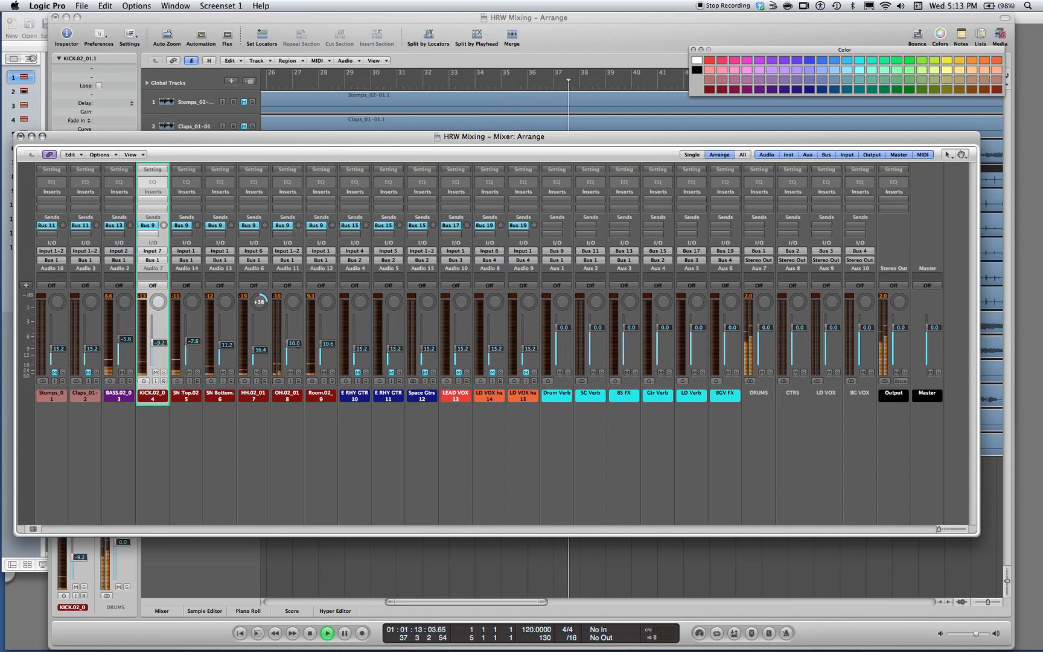
# Rebalance the drums with SN Top at -12.2 dB, SN Bottom at -17.0 dB, OH at -11.8 dB and Room at -15.2 dB
pyautogui.moveTo(222, 418); pyautogui.dragTo(192, 403)
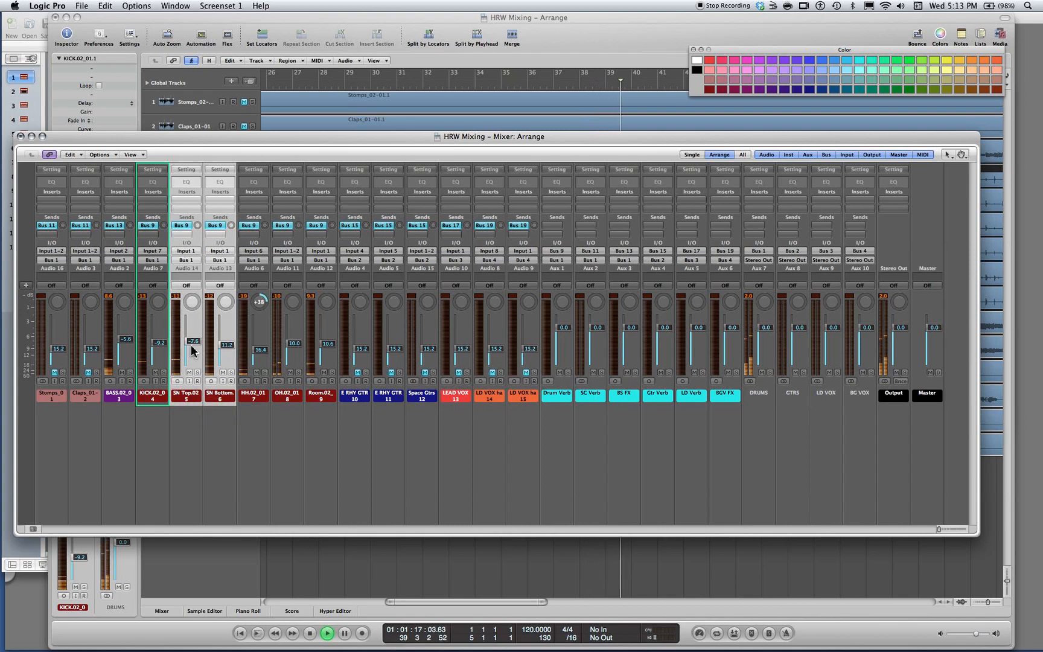
pyautogui.moveTo(194, 346); pyautogui.dragTo(197, 350)
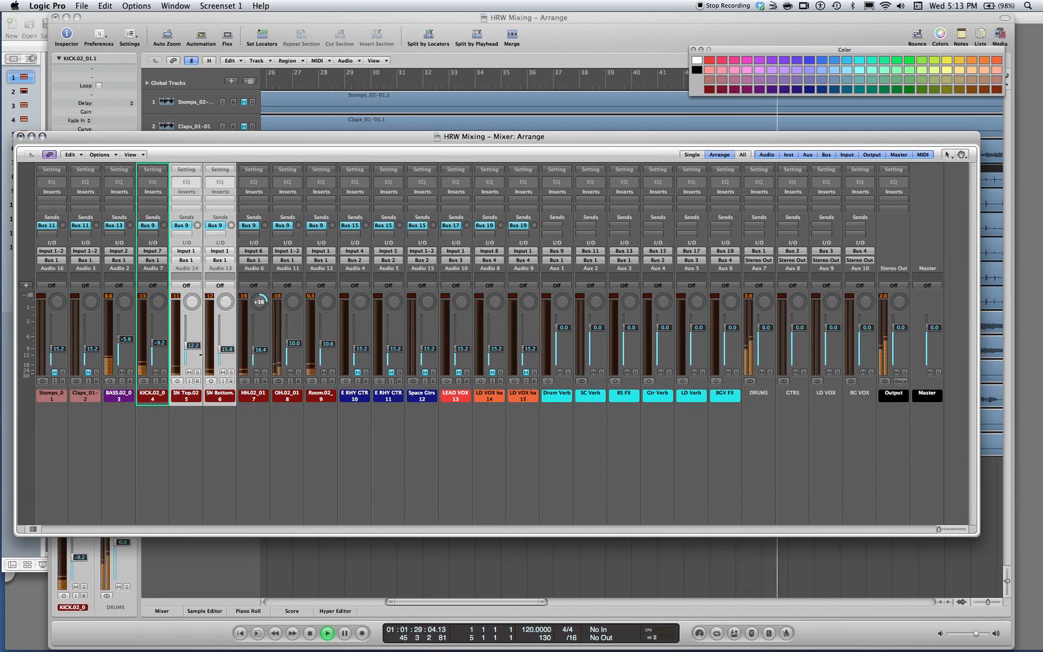
pyautogui.click(210, 419)
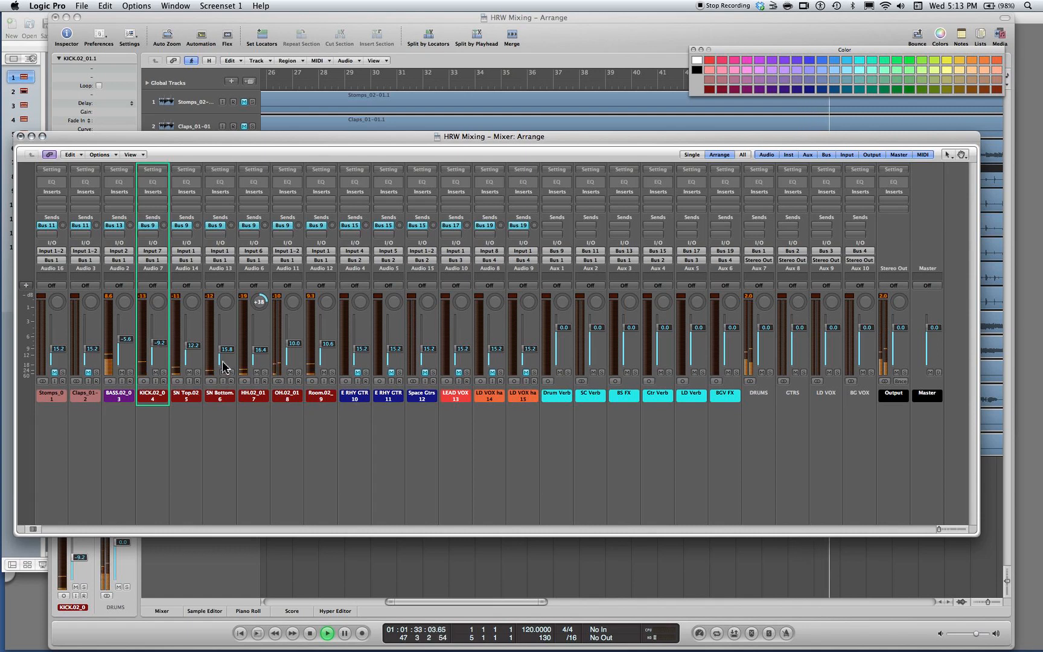
pyautogui.moveTo(227, 350); pyautogui.dragTo(227, 351)
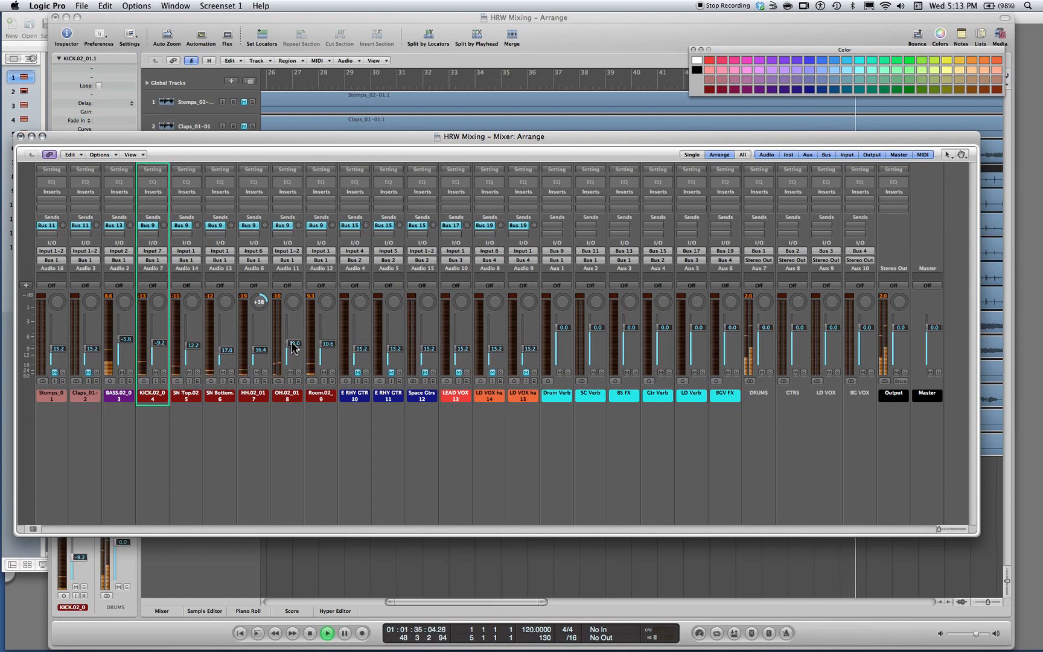
pyautogui.moveTo(294, 344); pyautogui.dragTo(323, 358)
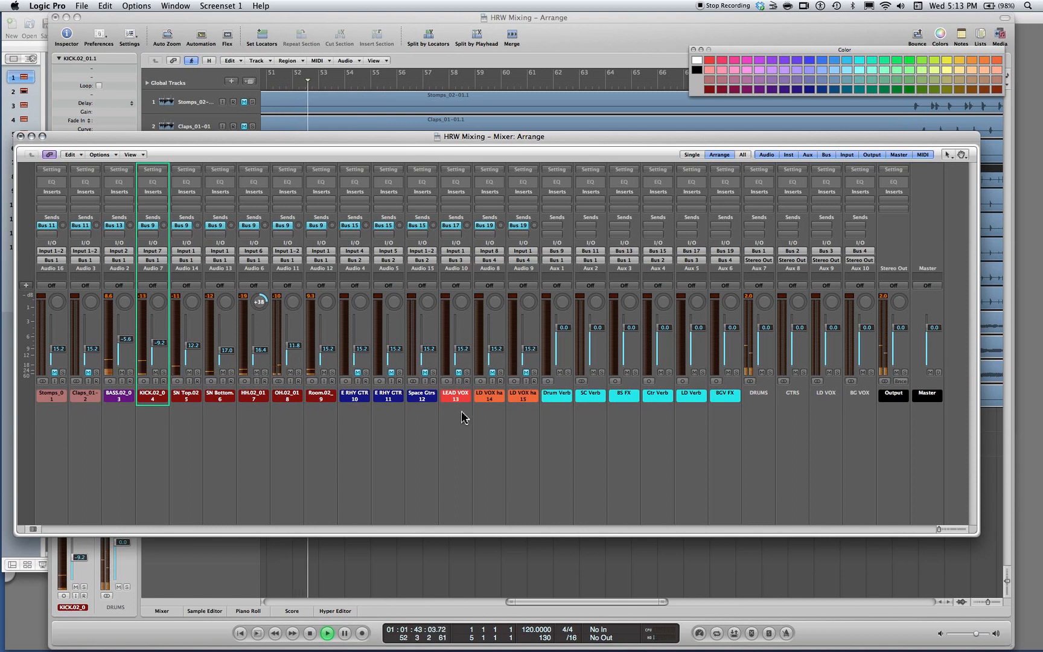
# Unmute both E RHY GTR tracks and pan the first to -64 and the second to +63
pyautogui.click(357, 373)
pyautogui.click(391, 372)
pyautogui.moveTo(360, 302); pyautogui.dragTo(376, 380)
pyautogui.moveTo(393, 302); pyautogui.dragTo(393, 294)
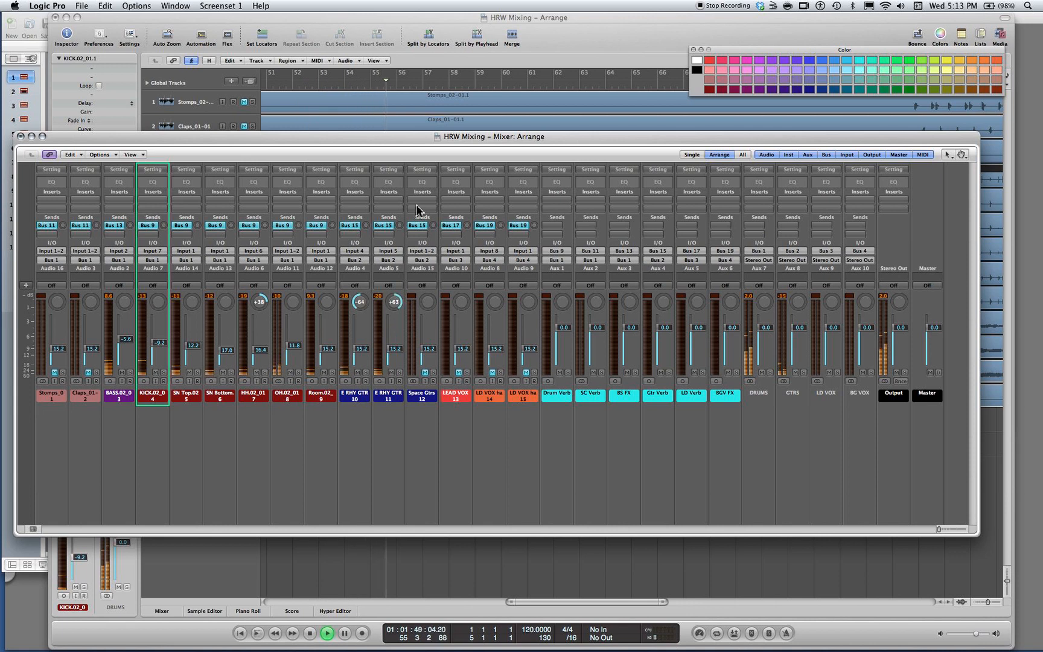
# Balance both rhythm guitars together at -14.6 dB against Bass at -10.2 dB and Kick at -10.8 dB, and stop playback
pyautogui.moveTo(365, 399); pyautogui.dragTo(391, 400)
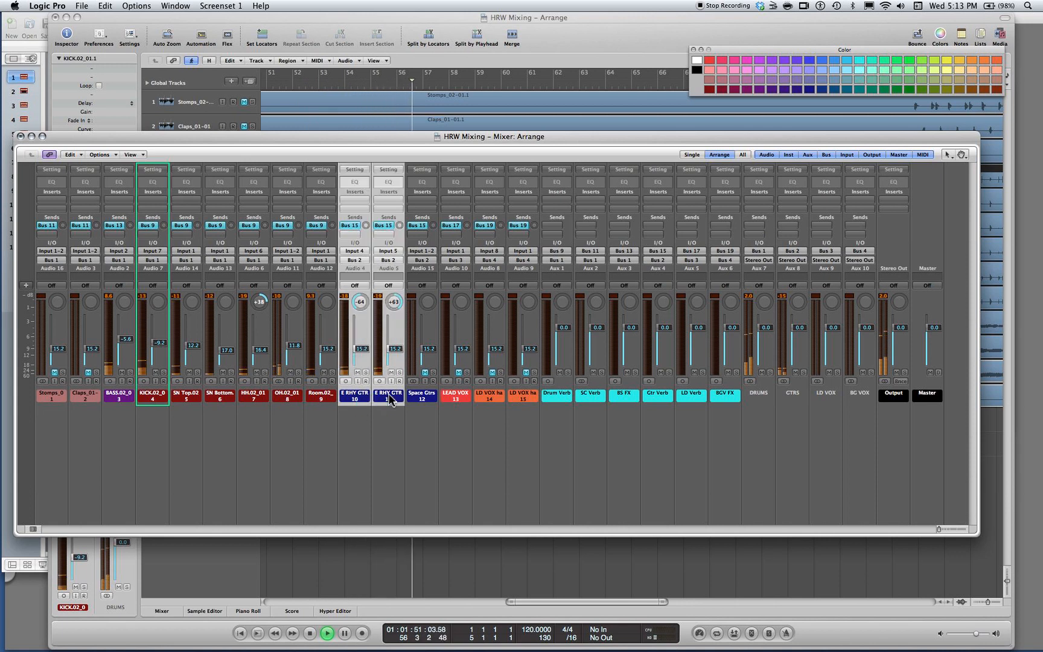
pyautogui.moveTo(389, 349); pyautogui.dragTo(388, 358)
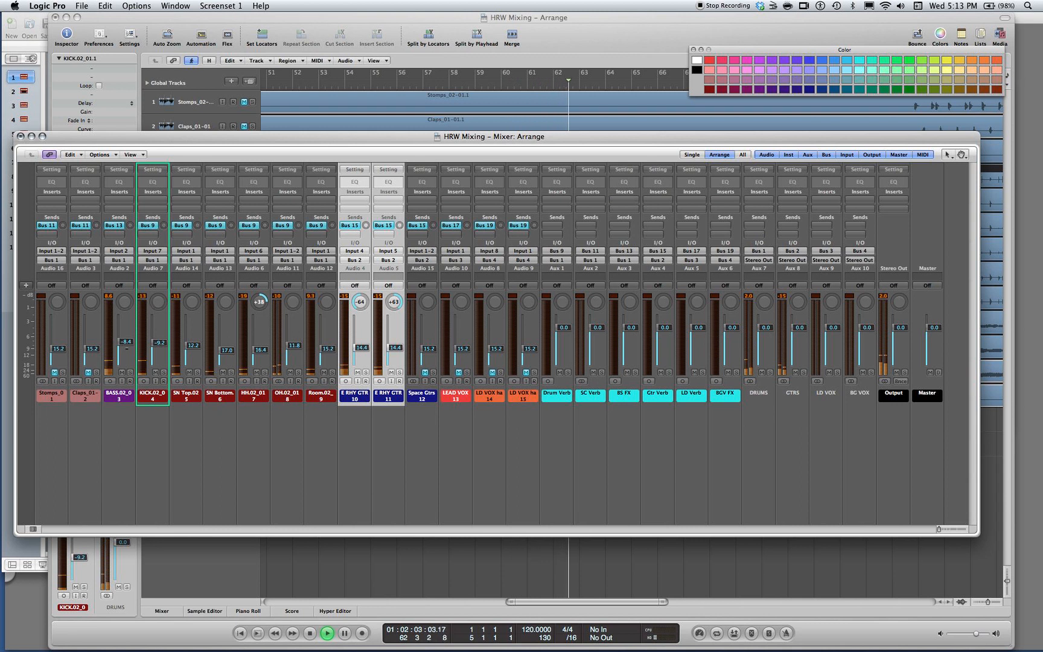
pyautogui.moveTo(390, 347); pyautogui.dragTo(391, 349)
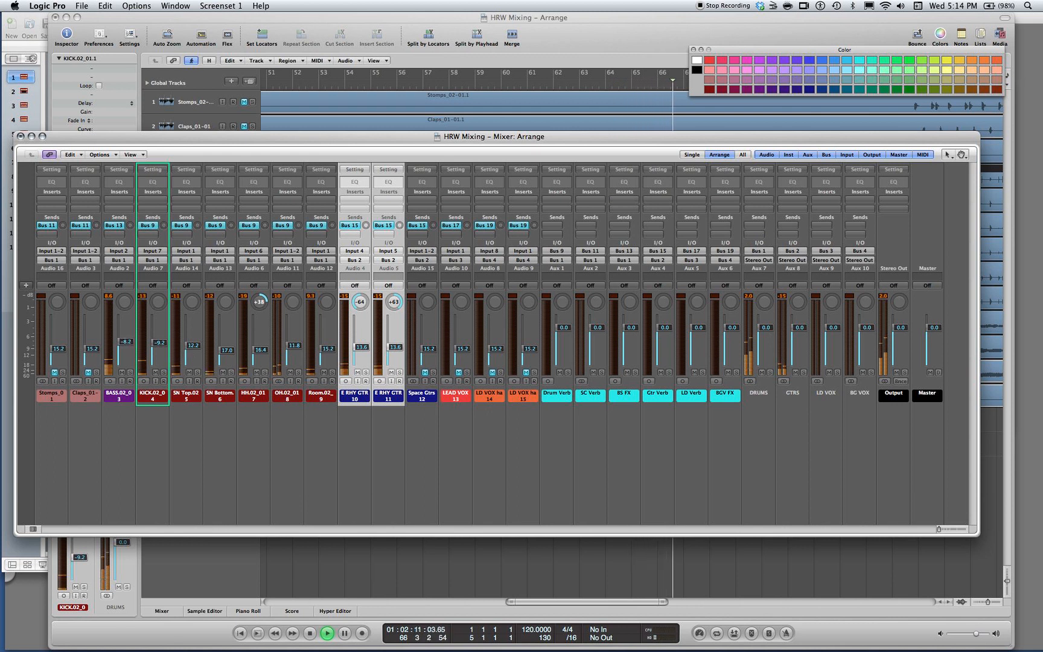
pyautogui.moveTo(124, 343); pyautogui.dragTo(124, 344)
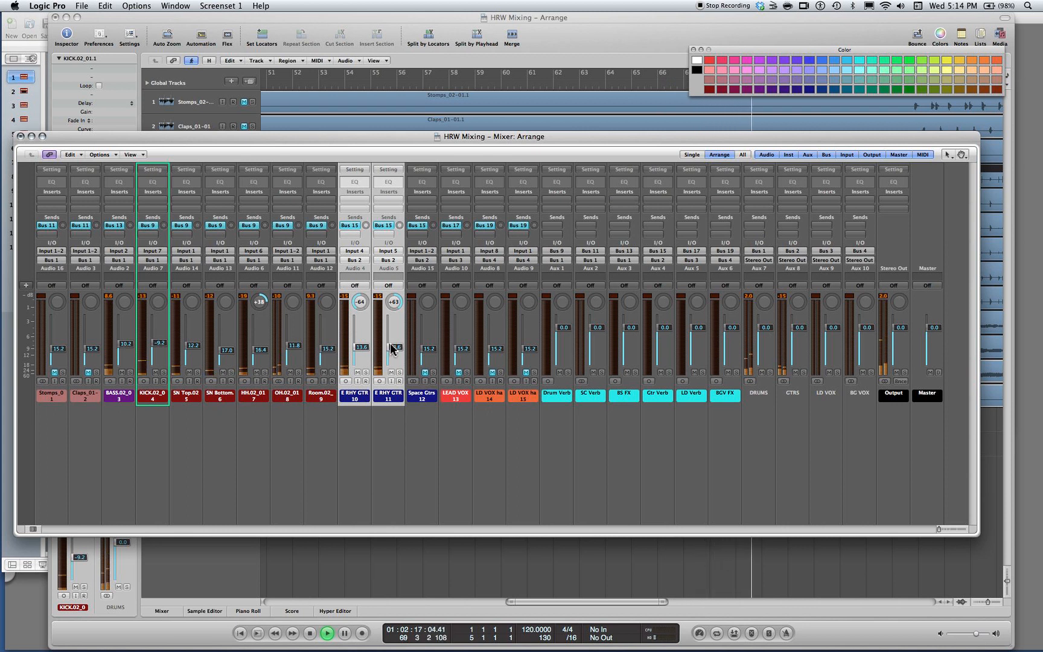
pyautogui.moveTo(388, 349); pyautogui.dragTo(388, 347)
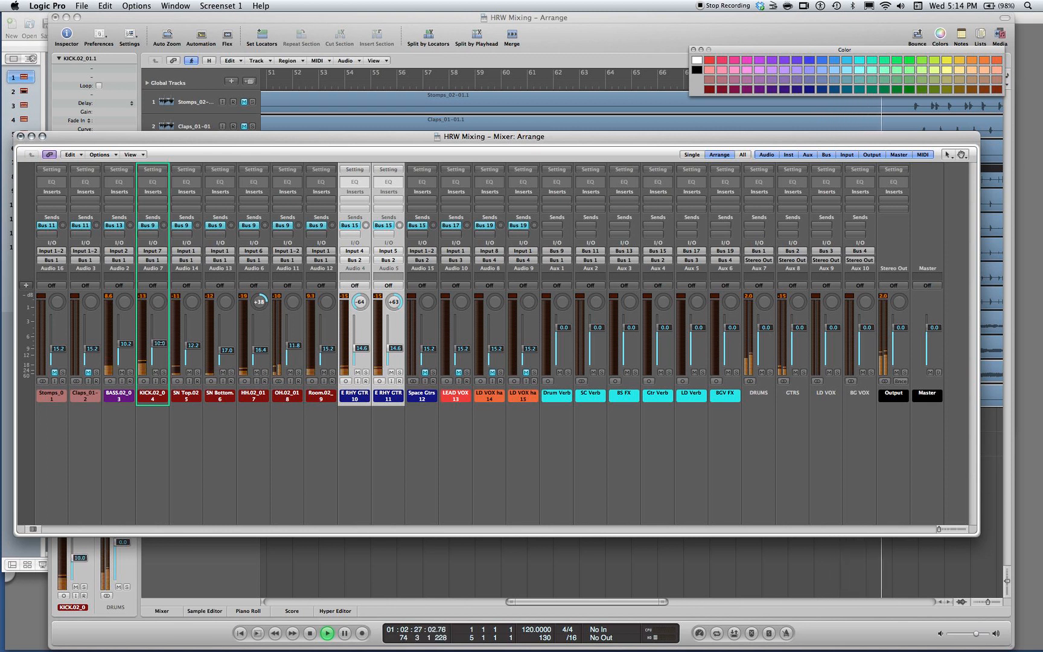
pyautogui.moveTo(161, 343); pyautogui.dragTo(160, 344)
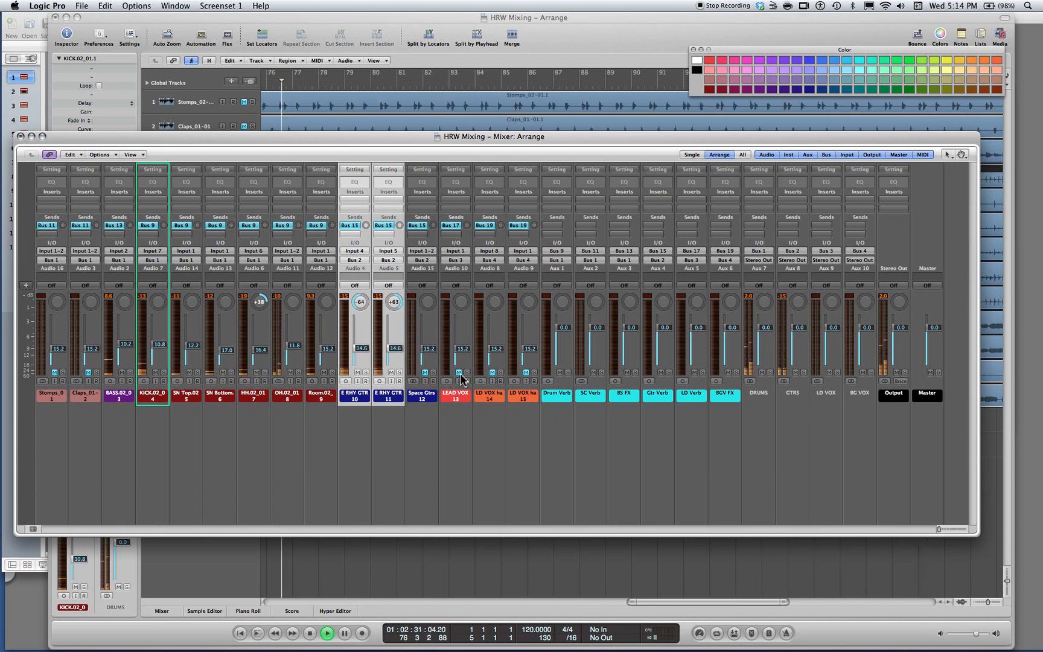
pyautogui.press('space')
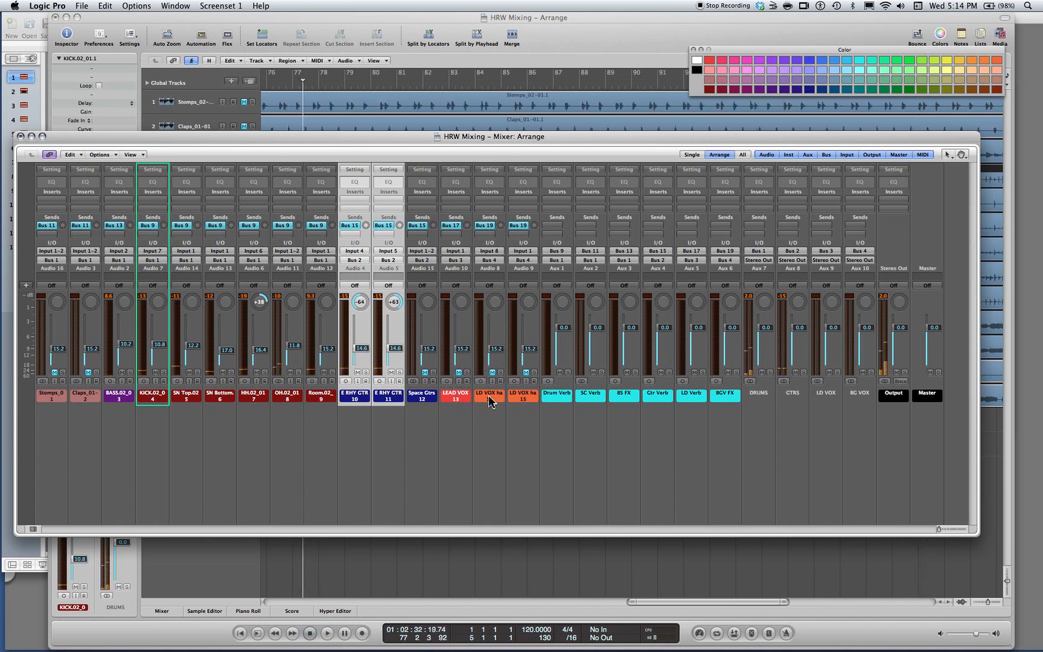
# Bring the Arrange window forward and restart playback from the beginning of the song
pyautogui.click(366, 74)
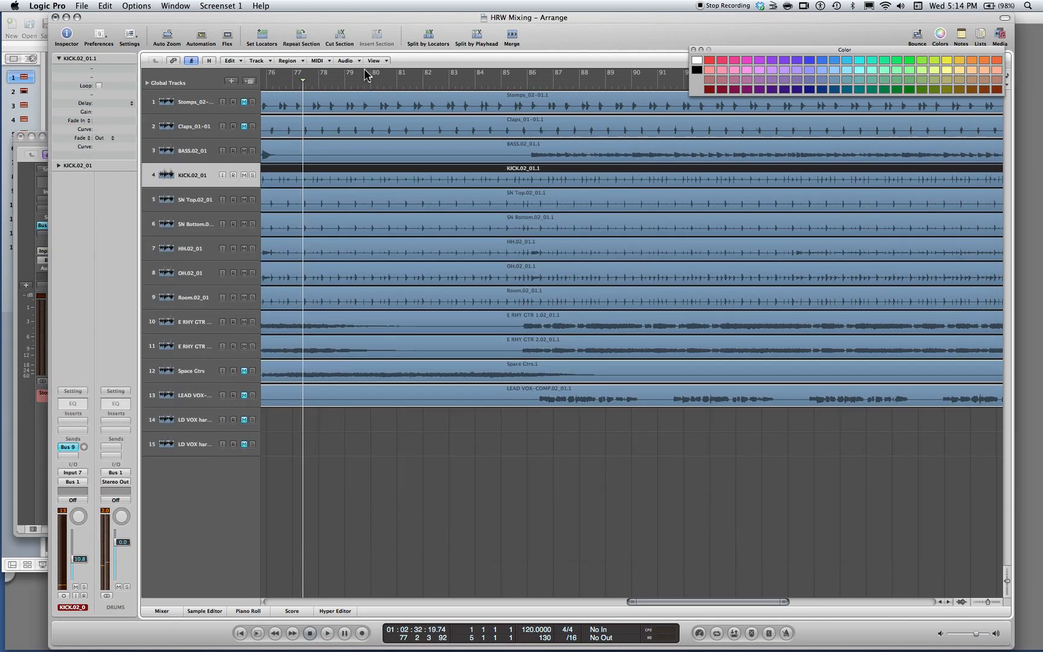
pyautogui.press('Return')
pyautogui.press('space')
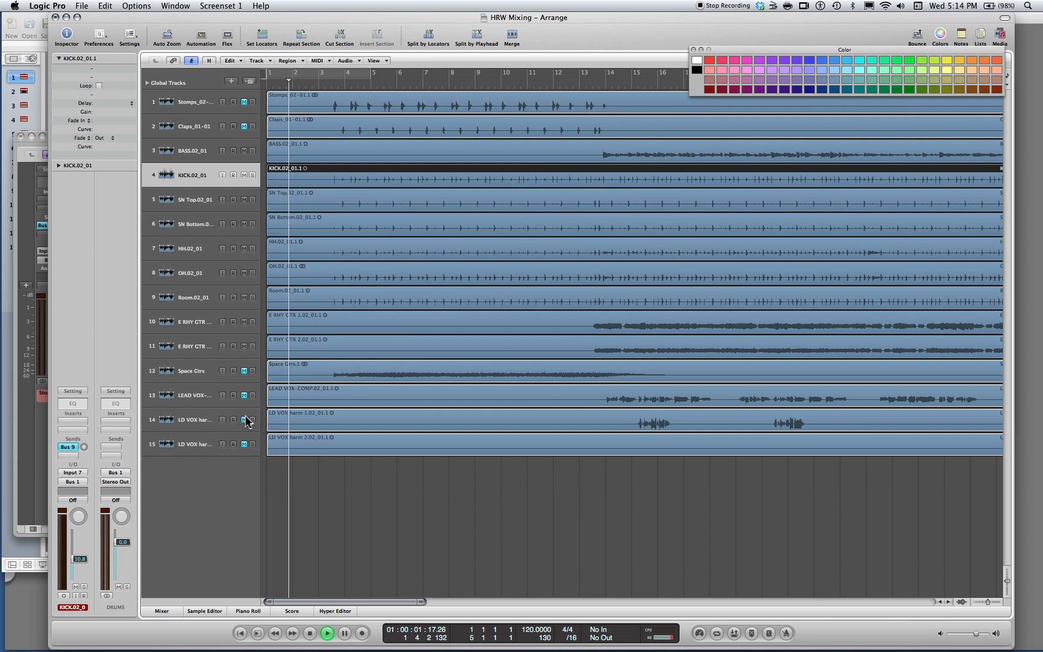
# Reopen the mixer and unmute Stomps and Claps, setting Stomps to -9.2 dB and Claps to -8.4 dB
pyautogui.press('super+2')
pyautogui.click(54, 373)
pyautogui.click(88, 372)
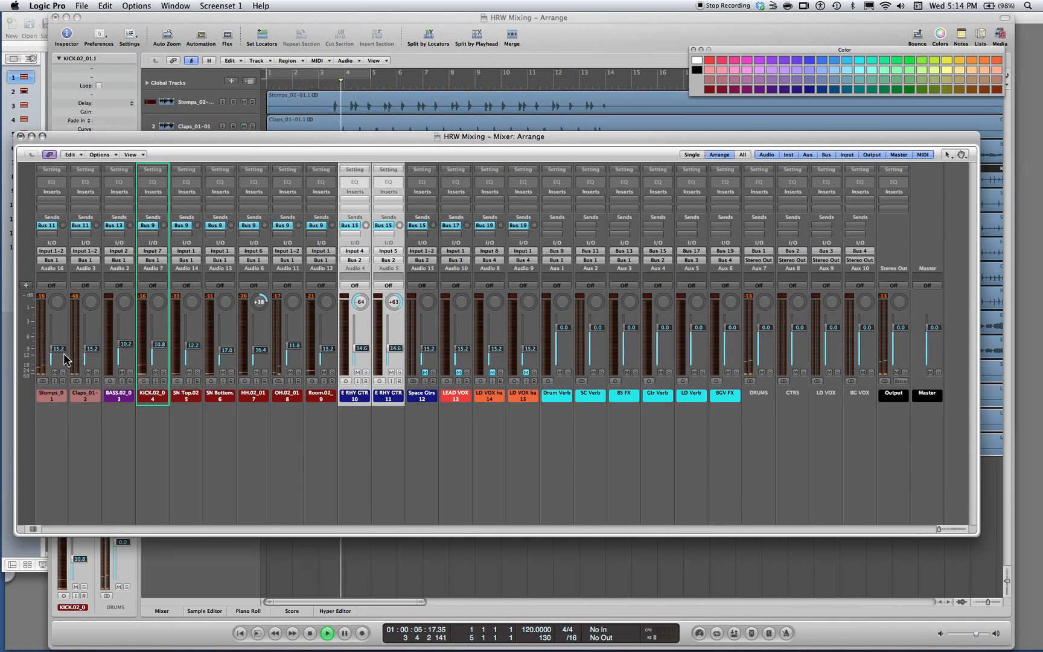
pyautogui.moveTo(66, 360); pyautogui.dragTo(92, 343)
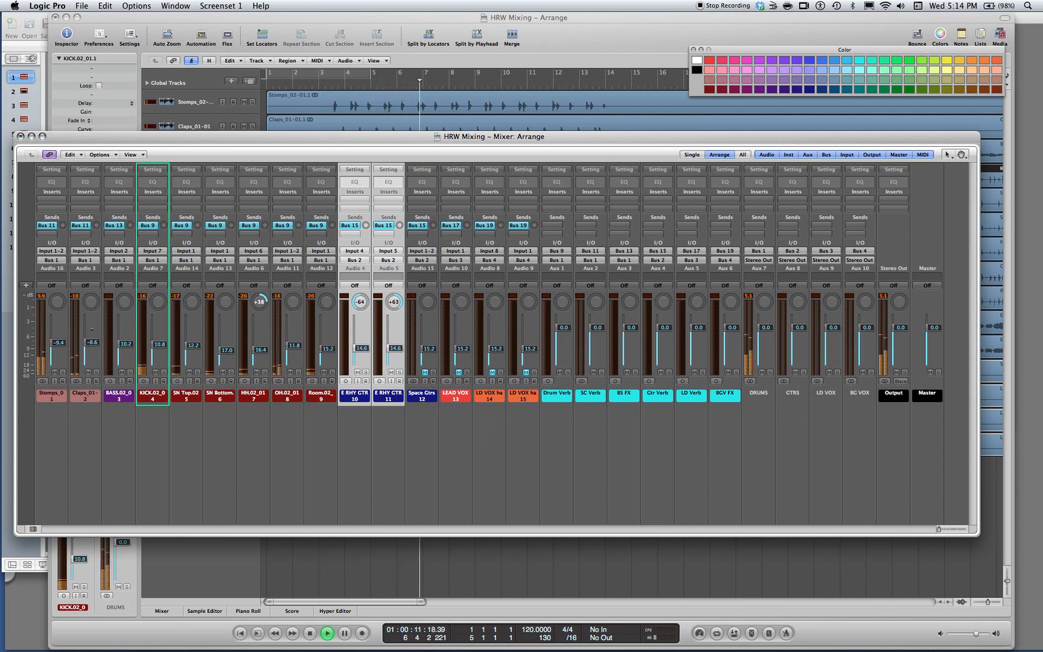
pyautogui.moveTo(92, 342)
pyautogui.mouseDown()
pyautogui.moveTo(57, 343)
pyautogui.moveTo(90, 343)
pyautogui.mouseUp()
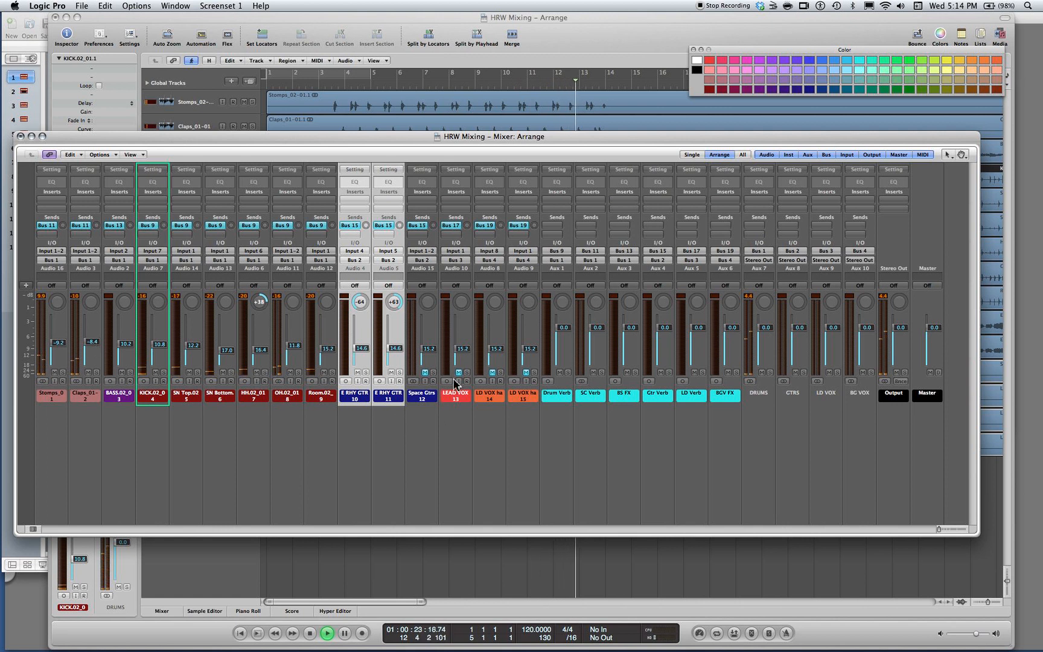
# Unmute the Space Gtrs track in the running mix and stop playback
pyautogui.click(425, 372)
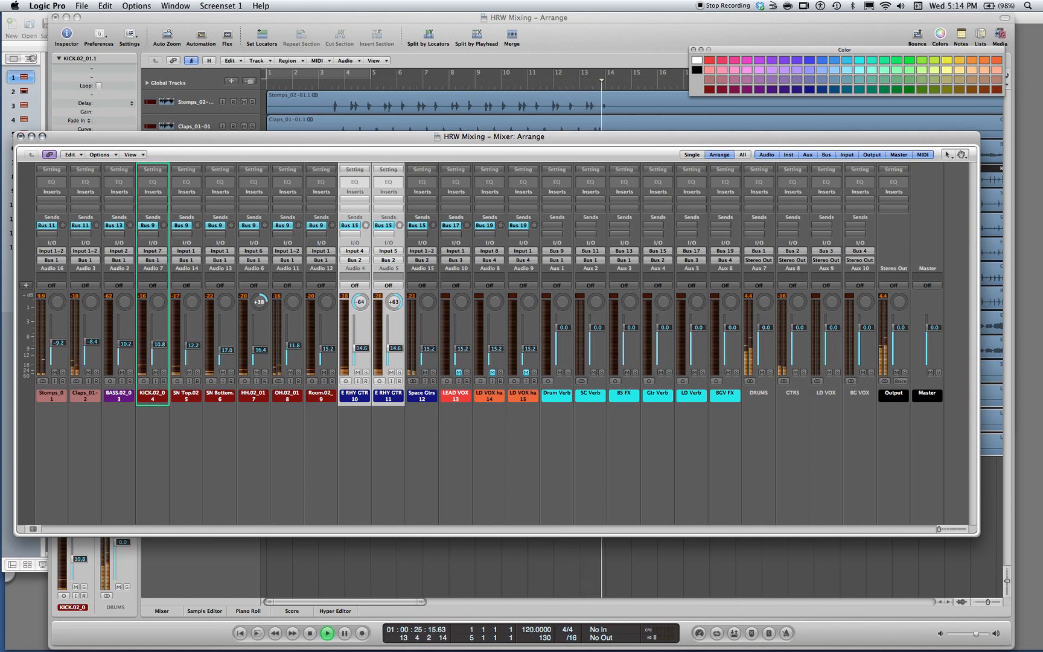
pyautogui.press('space')
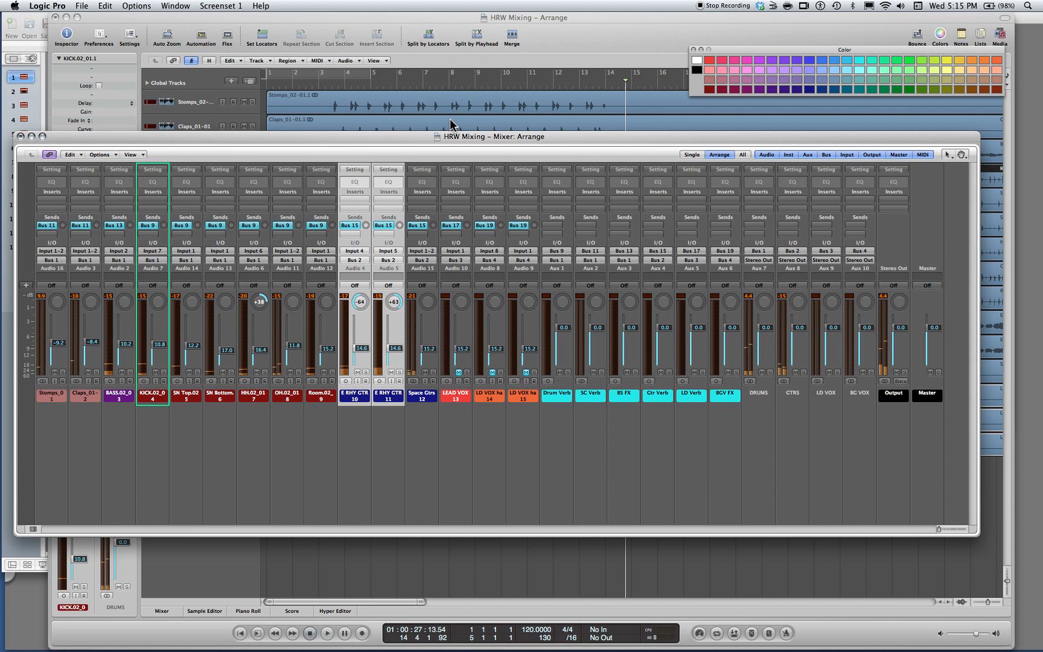
# Move the playhead back to just before bar 2 in the Arrange window and start playback
pyautogui.moveTo(626, 83); pyautogui.dragTo(344, 91)
pyautogui.click(288, 82)
pyautogui.click(445, 79)
pyautogui.press('space')
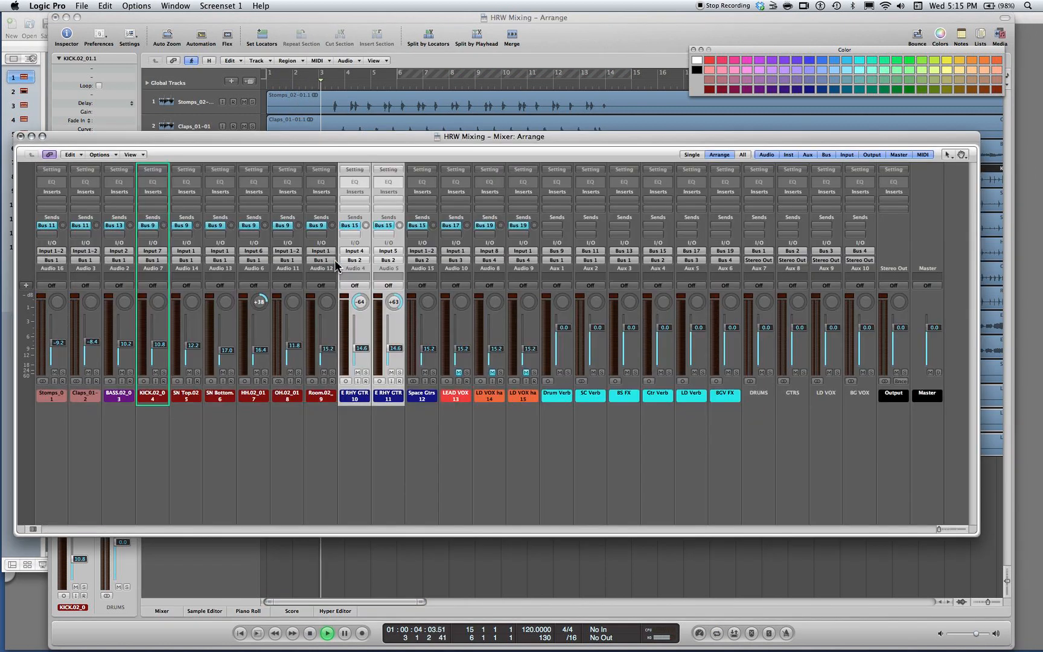
# Reopen the mixer and set Space Gtrs to -11.4 dB, Stomps to -10.2 dB and Claps to -7.4 dB
pyautogui.press('super+2')
pyautogui.moveTo(430, 348); pyautogui.dragTo(430, 344)
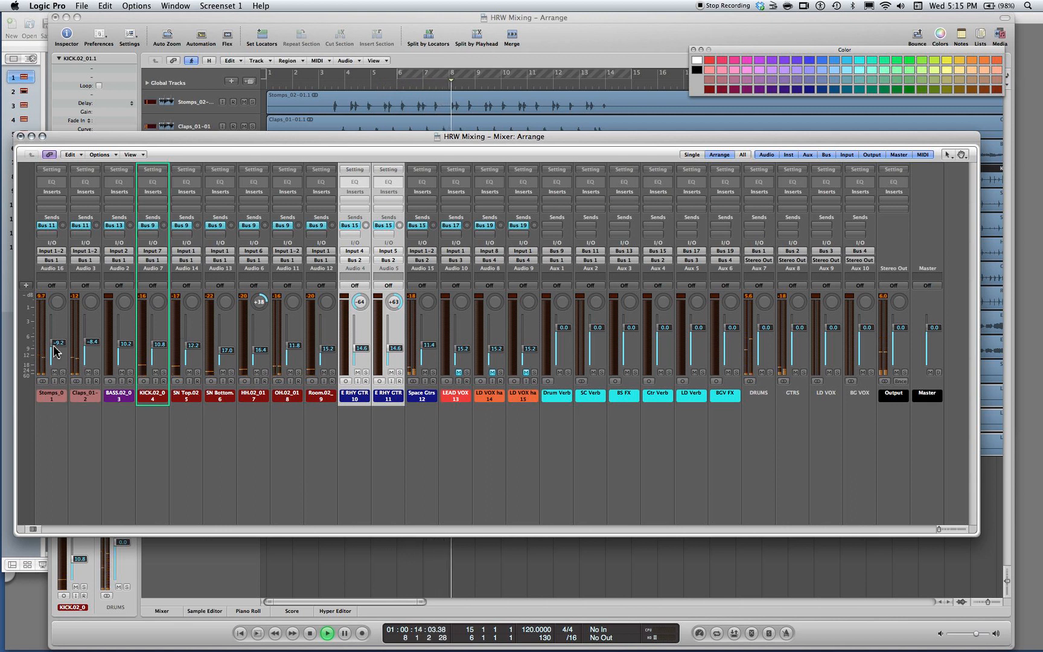
pyautogui.moveTo(57, 344); pyautogui.dragTo(90, 342)
# Mute SN Top and SN Bottom during playback to hear the mix without the snare, and unmute both again
pyautogui.click(190, 372)
pyautogui.click(223, 372)
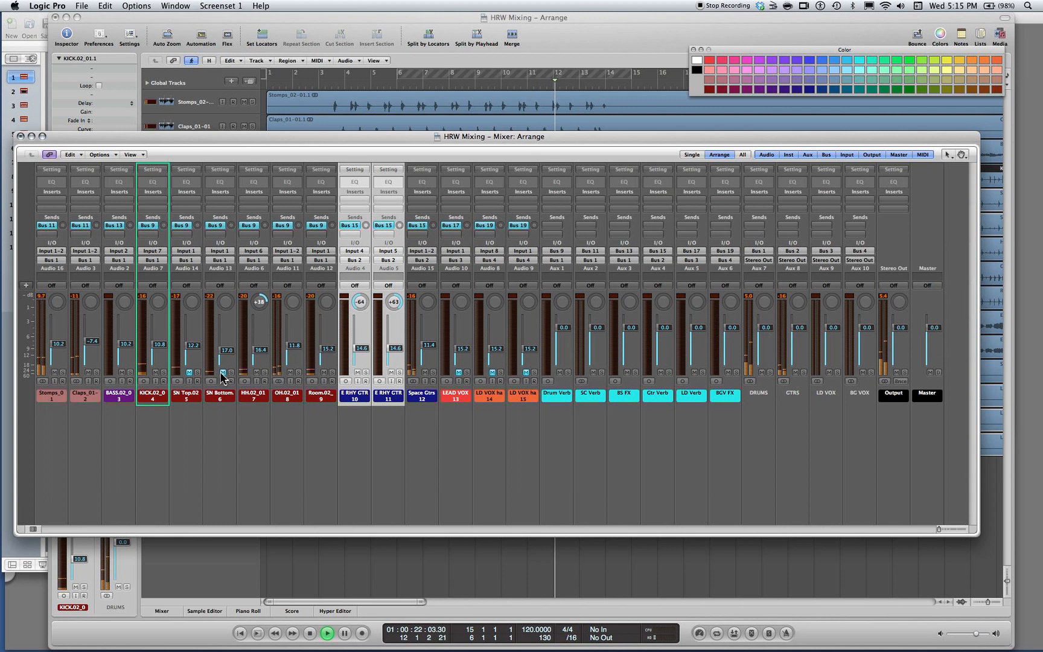
pyautogui.click(221, 372)
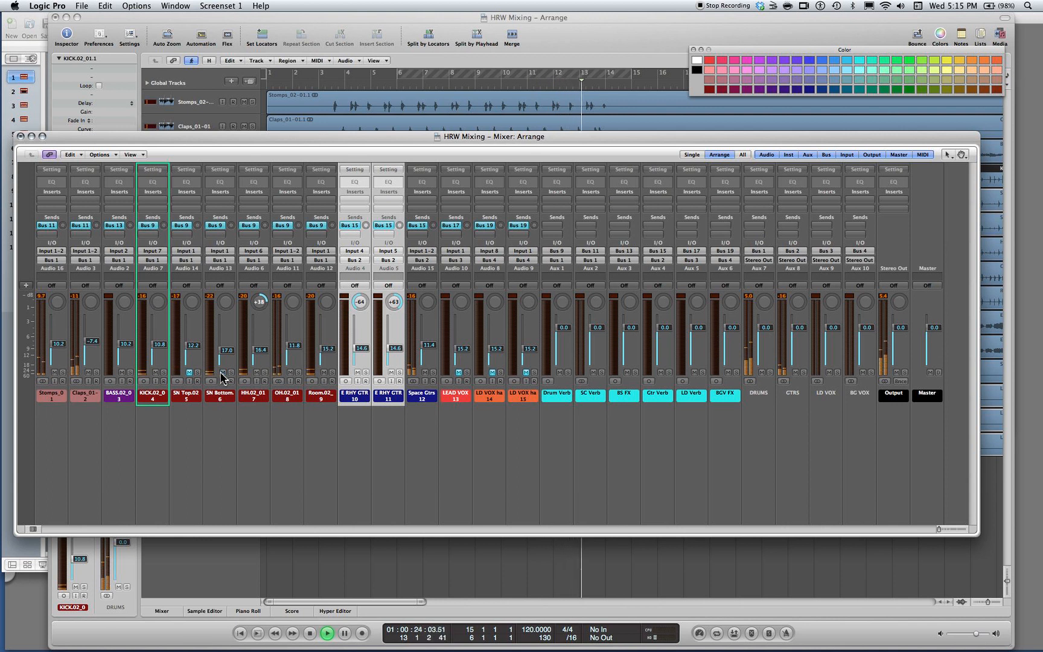
pyautogui.click(187, 372)
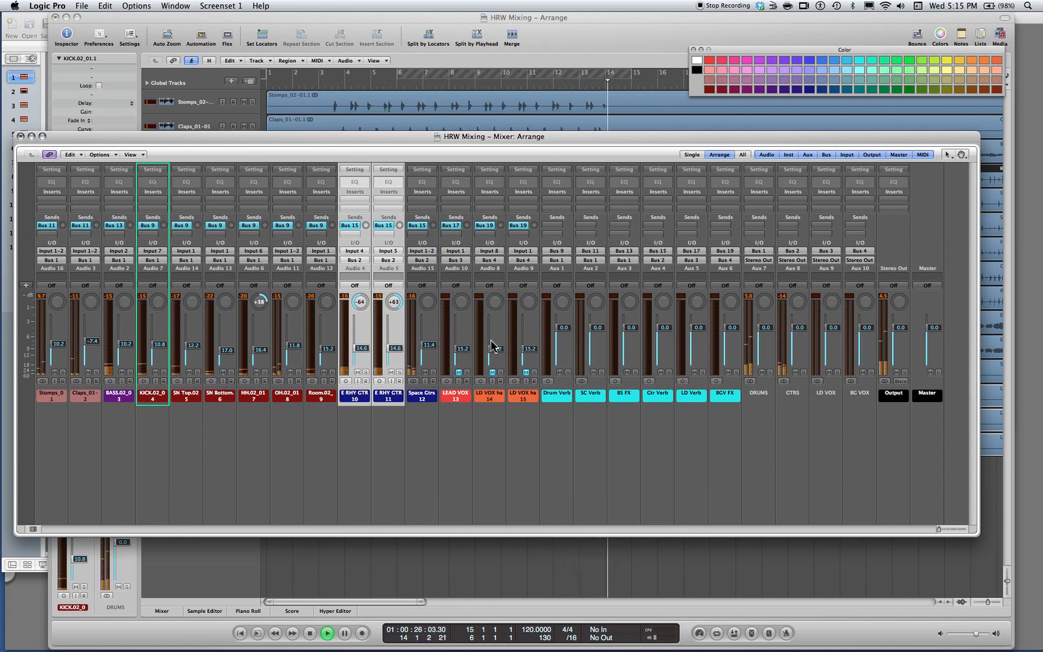
# Unmute the lead vocal and both harmony vocals, setting LEAD VOX to -4.4 dB and the first harmony to -14.0 dB
pyautogui.click(459, 372)
pyautogui.moveTo(463, 349); pyautogui.dragTo(462, 336)
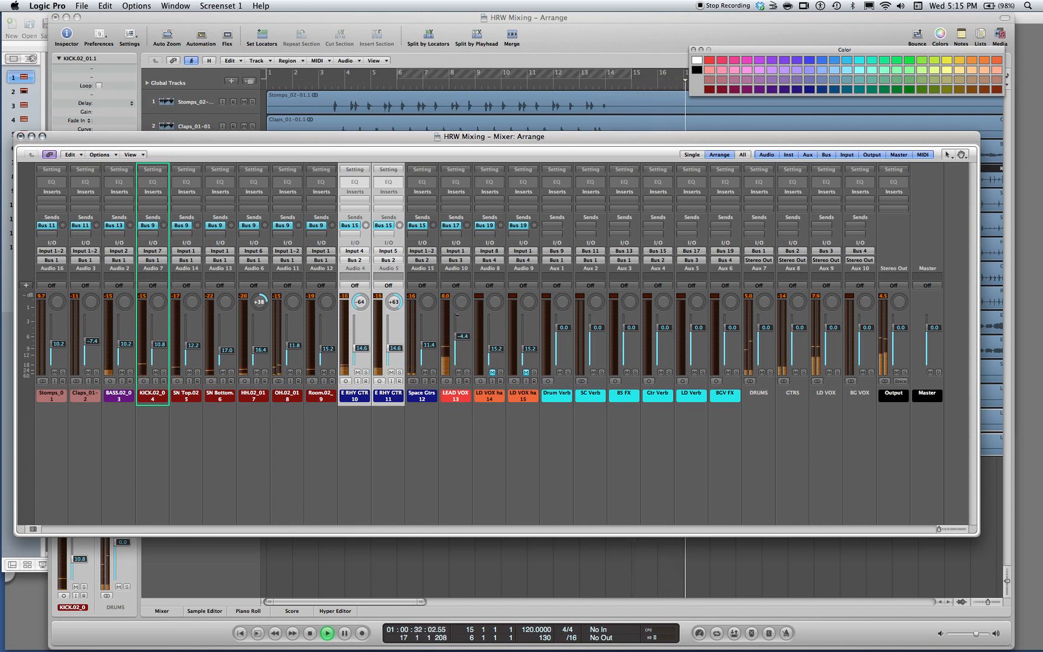
pyautogui.click(492, 372)
pyautogui.click(526, 372)
# Lower both E RHY GTR tracks together to -15.4 dB
pyautogui.click(369, 397)
pyautogui.keyDown('shift'); pyautogui.click(372, 394); pyautogui.keyUp('shift')
pyautogui.moveTo(391, 349); pyautogui.dragTo(393, 350)
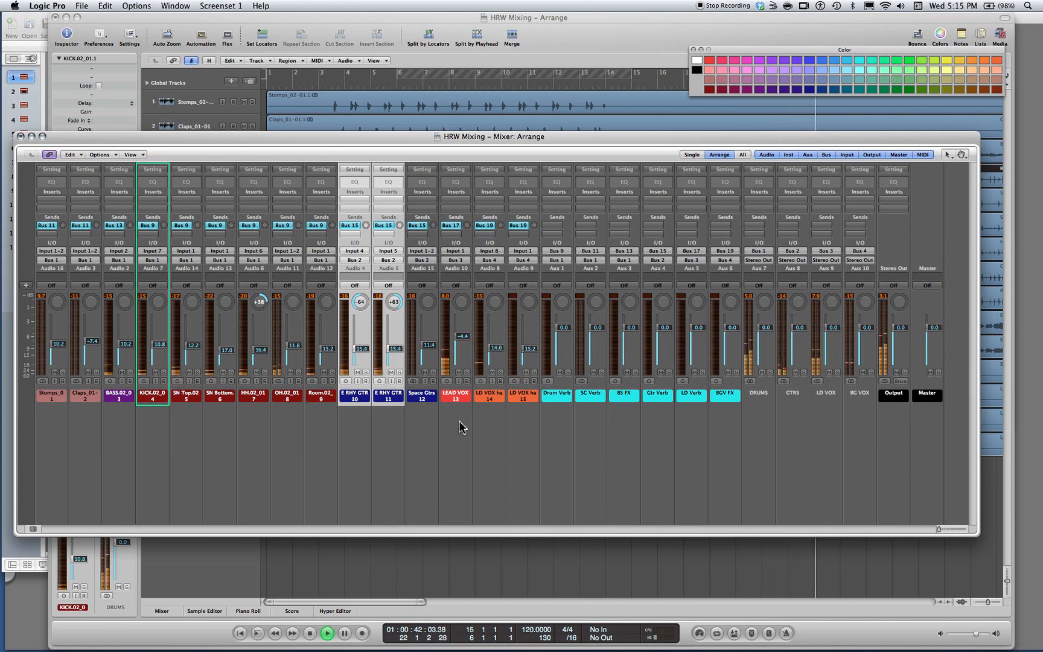
# Raise LEAD VOX to -3.8 dB, leave the harmony vocals deselected, and stop playback
pyautogui.moveTo(462, 405); pyautogui.dragTo(517, 402)
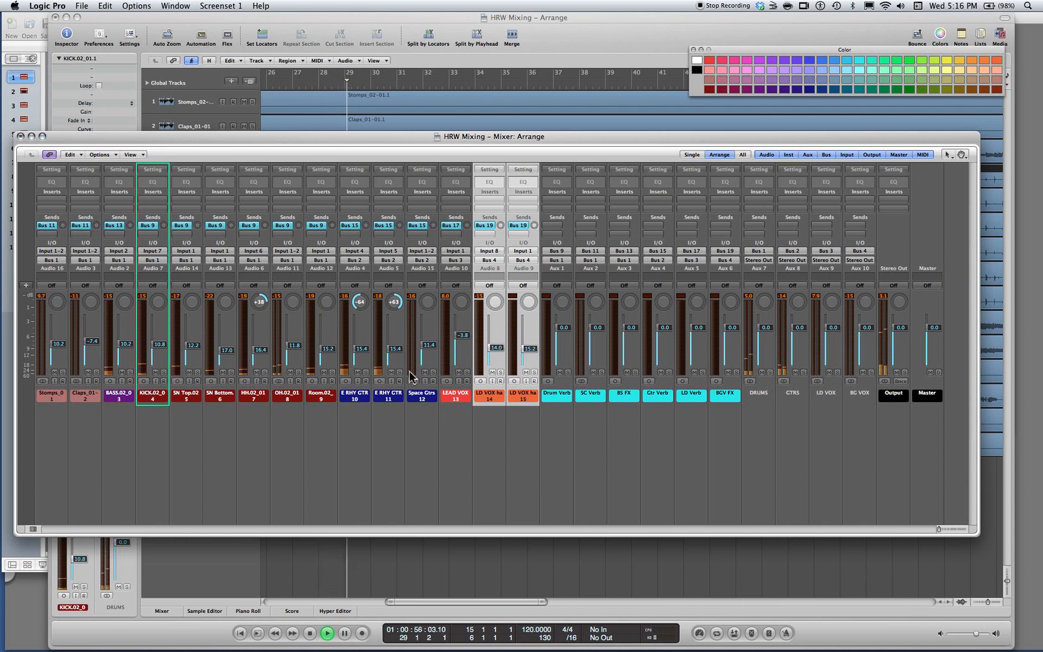
pyautogui.click(369, 468)
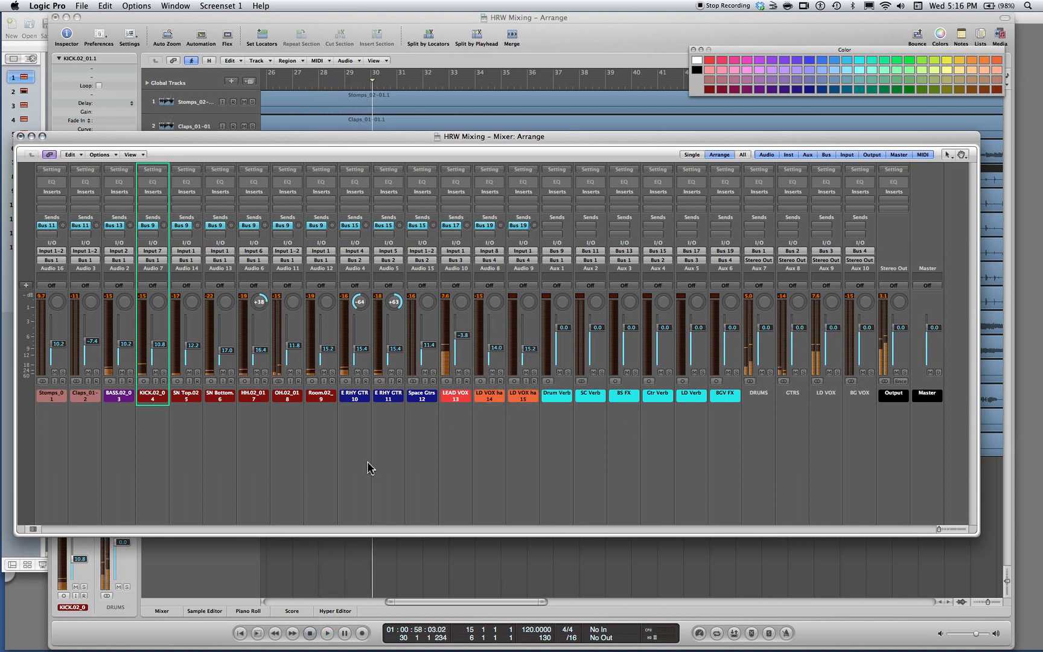
pyautogui.press('space')
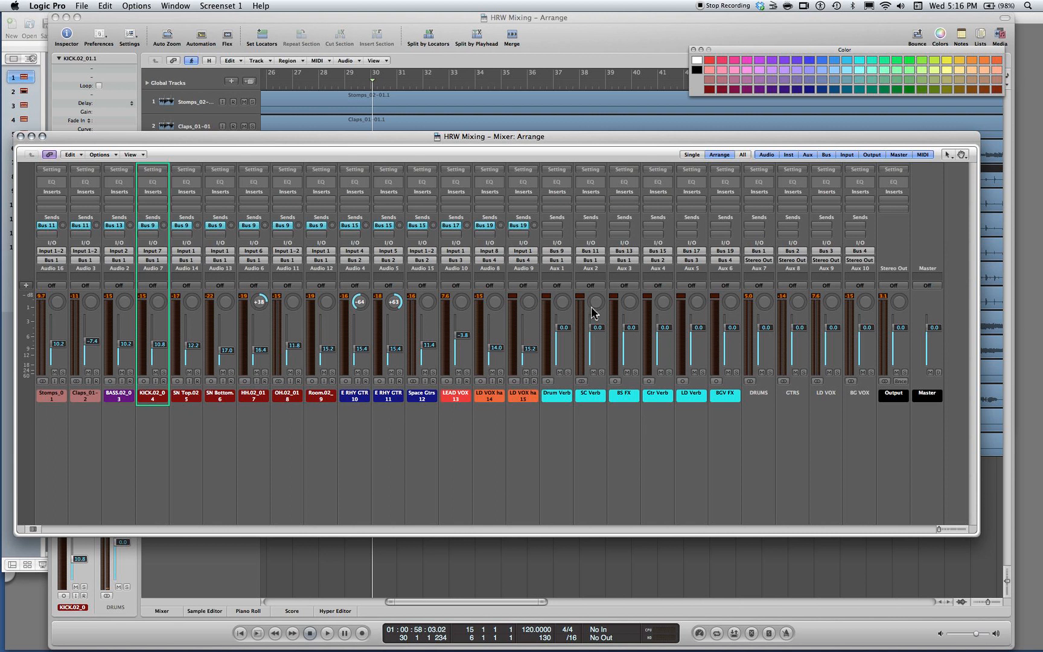
# Mute the six effect return channels: Drum Verb, SC Verb, BS FX, Gtr Verb, LD Verb and BGV FX
pyautogui.click(559, 373)
pyautogui.click(593, 373)
pyautogui.click(627, 373)
pyautogui.click(661, 373)
pyautogui.click(695, 373)
pyautogui.click(728, 372)
# Select channels 1 to 15 and insert the stereo Waves REQ 2 equalizer from the Stomps channel's first insert slot
pyautogui.moveTo(55, 439); pyautogui.dragTo(525, 406)
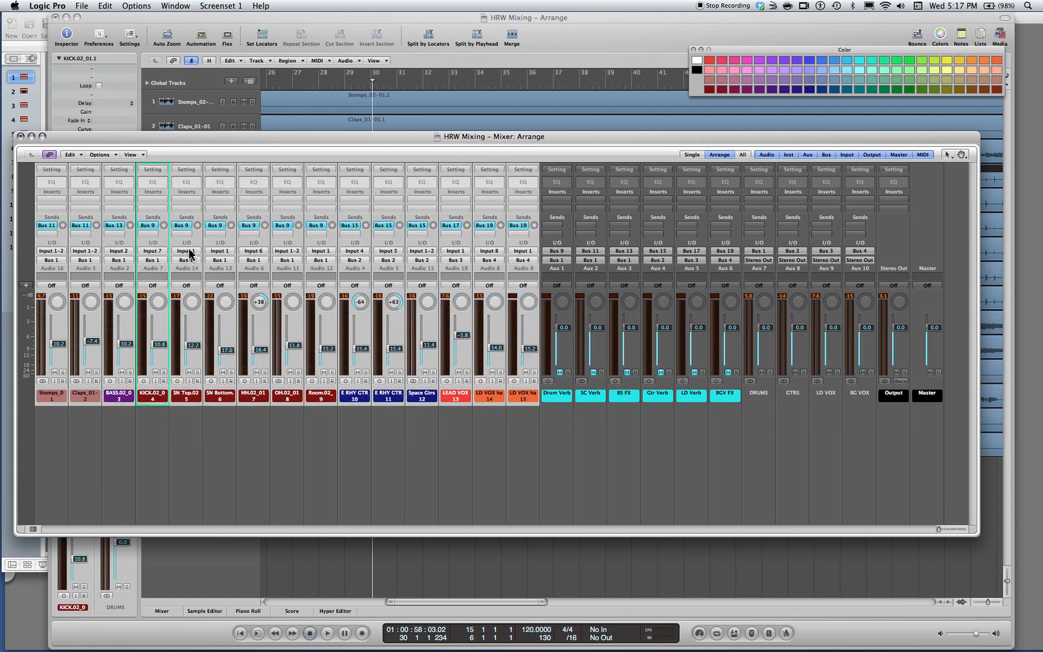
pyautogui.click(51, 200)
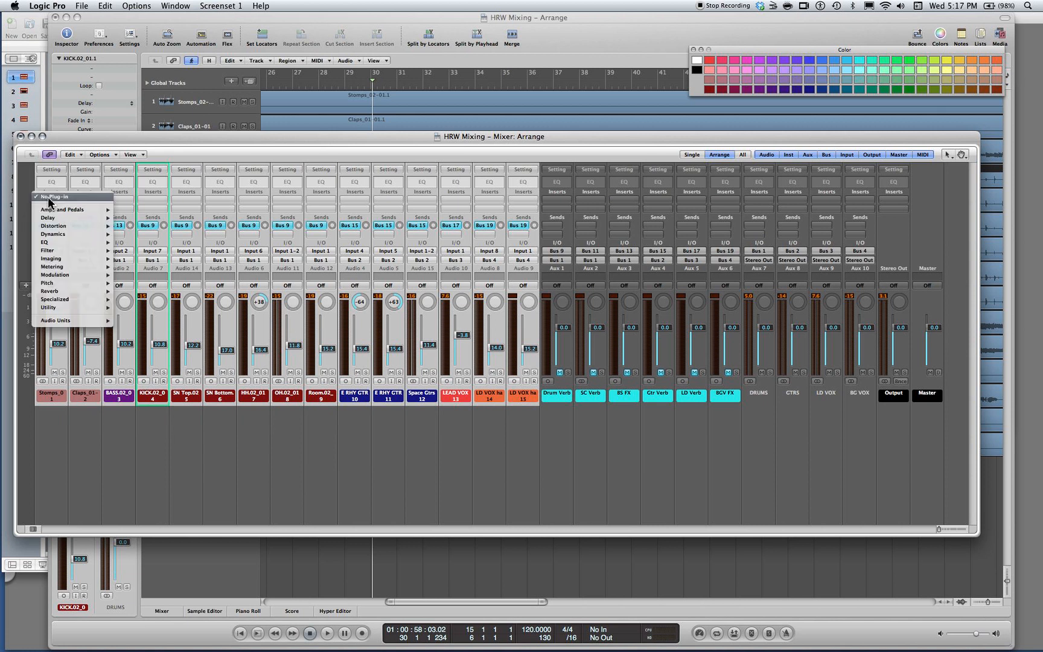
pyautogui.moveTo(72, 243)
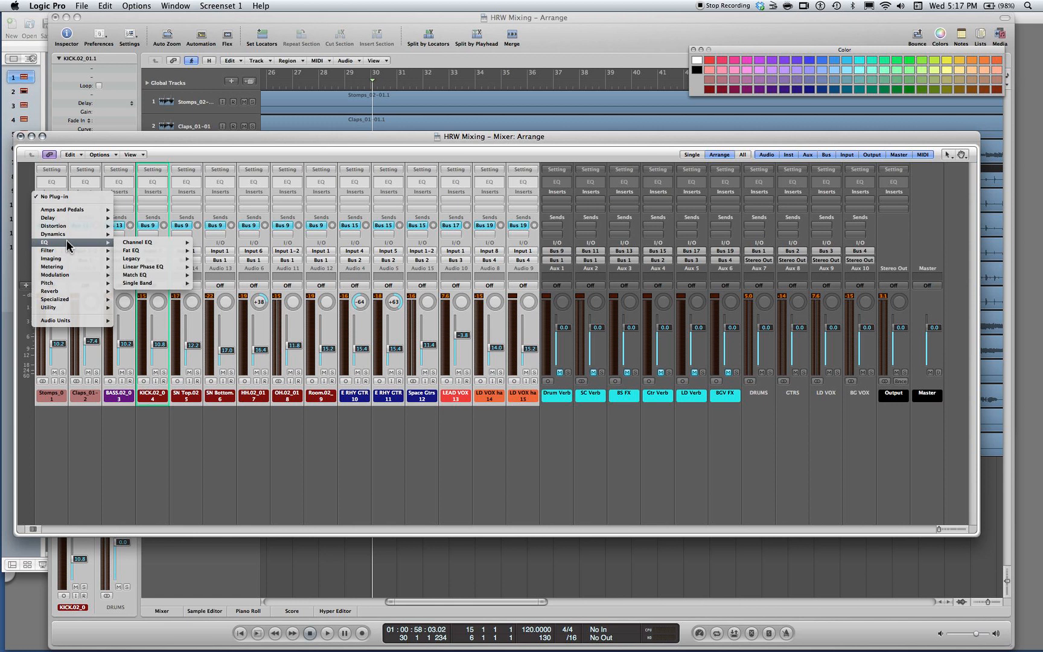
pyautogui.moveTo(69, 322)
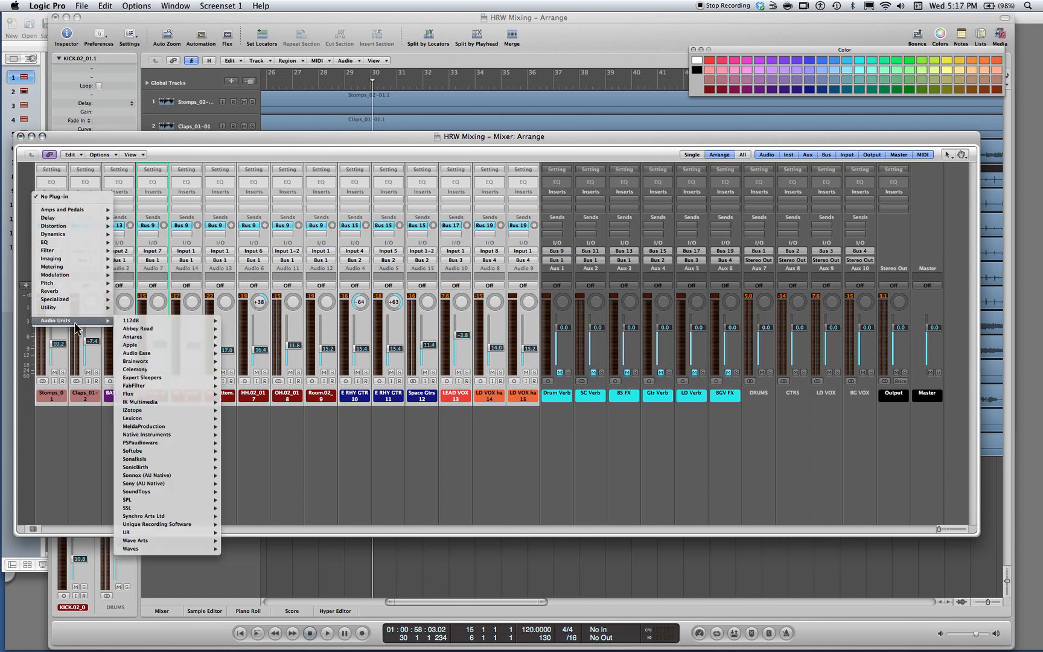
pyautogui.moveTo(162, 548)
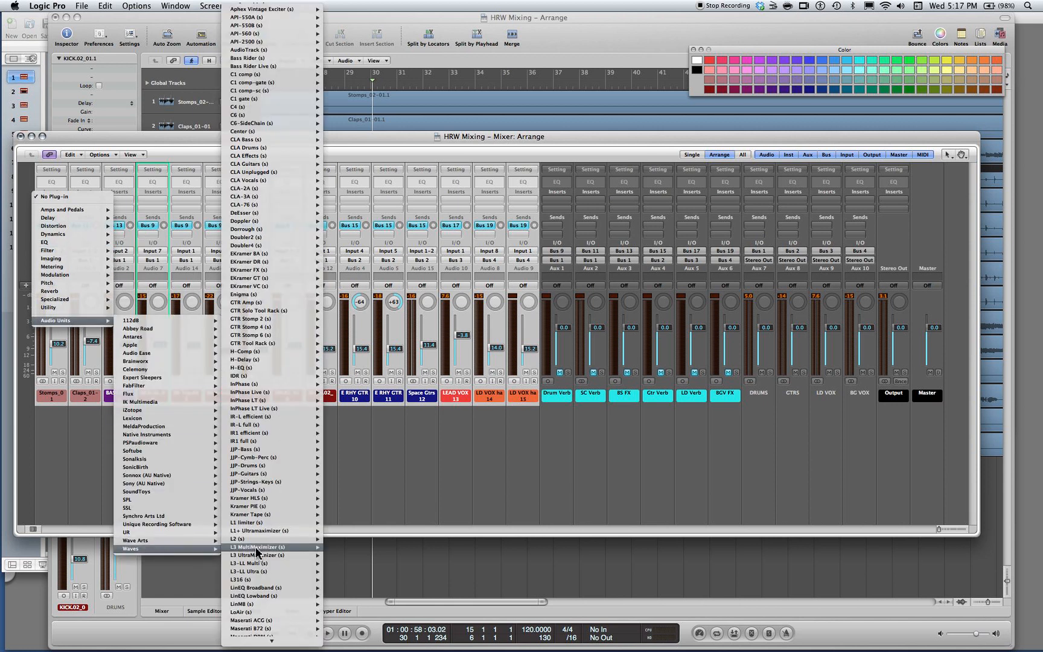
pyautogui.moveTo(265, 643)
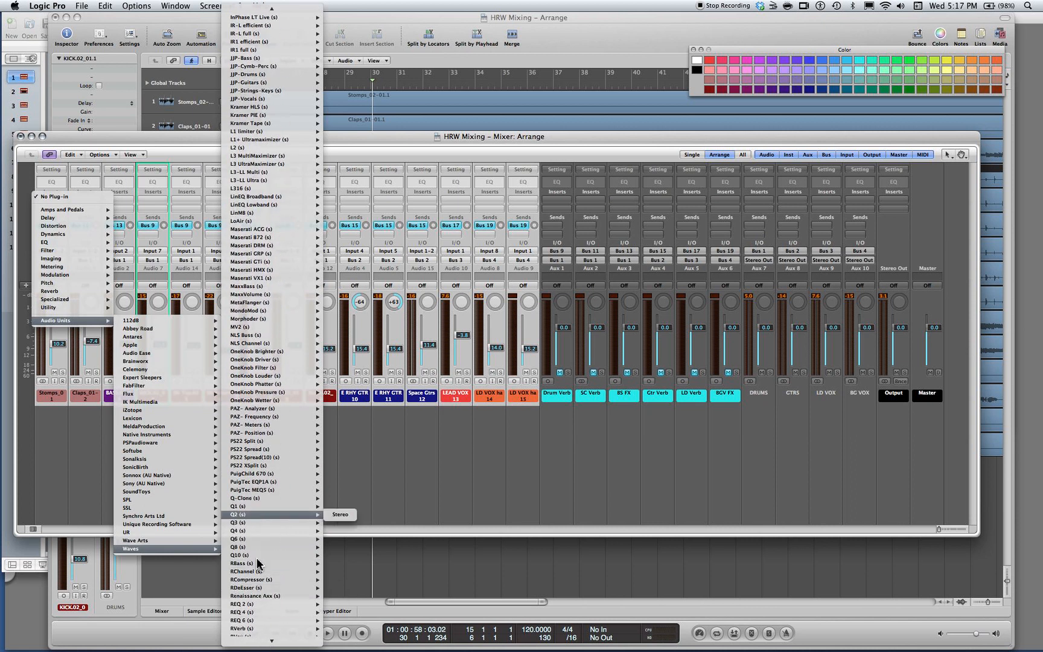
pyautogui.moveTo(293, 563)
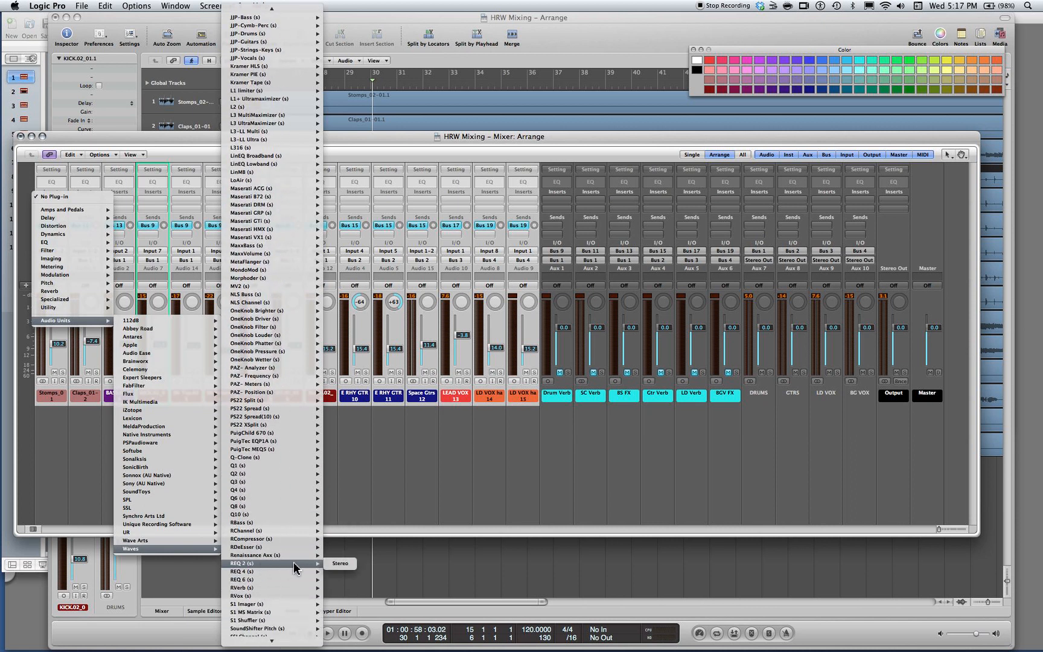
pyautogui.click(336, 563)
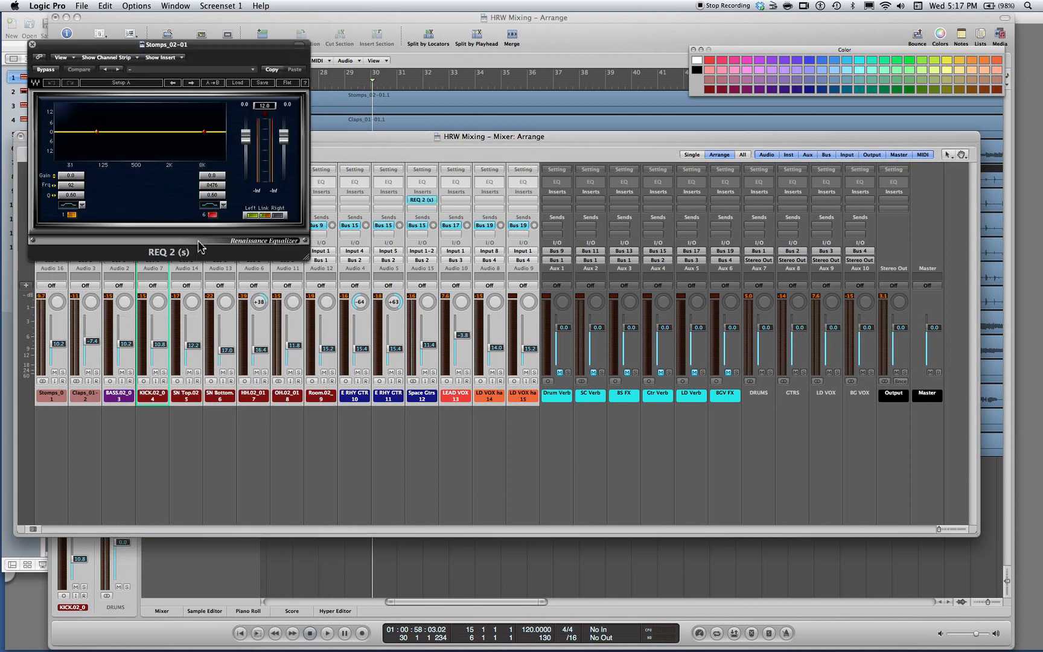
pyautogui.moveTo(136, 47); pyautogui.dragTo(445, 37)
pyautogui.click(191, 483)
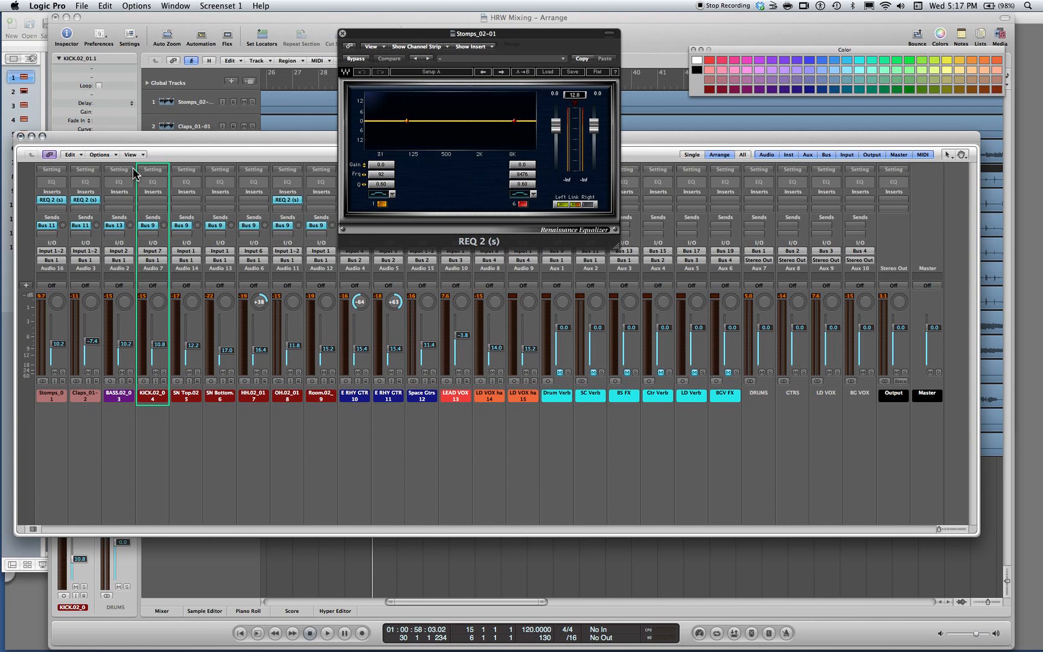
# Select channels 3 to 15 and insert the mono Waves REQ 2 equalizer from the Bass channel's first insert slot
pyautogui.moveTo(109, 470); pyautogui.dragTo(526, 409)
pyautogui.click(118, 201)
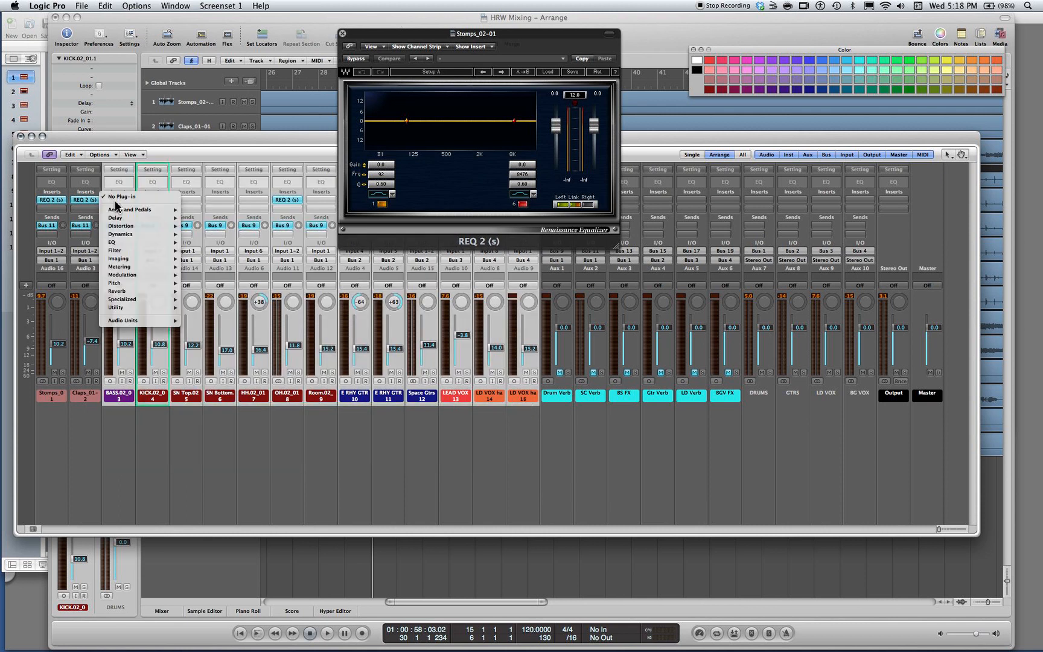
pyautogui.moveTo(156, 321)
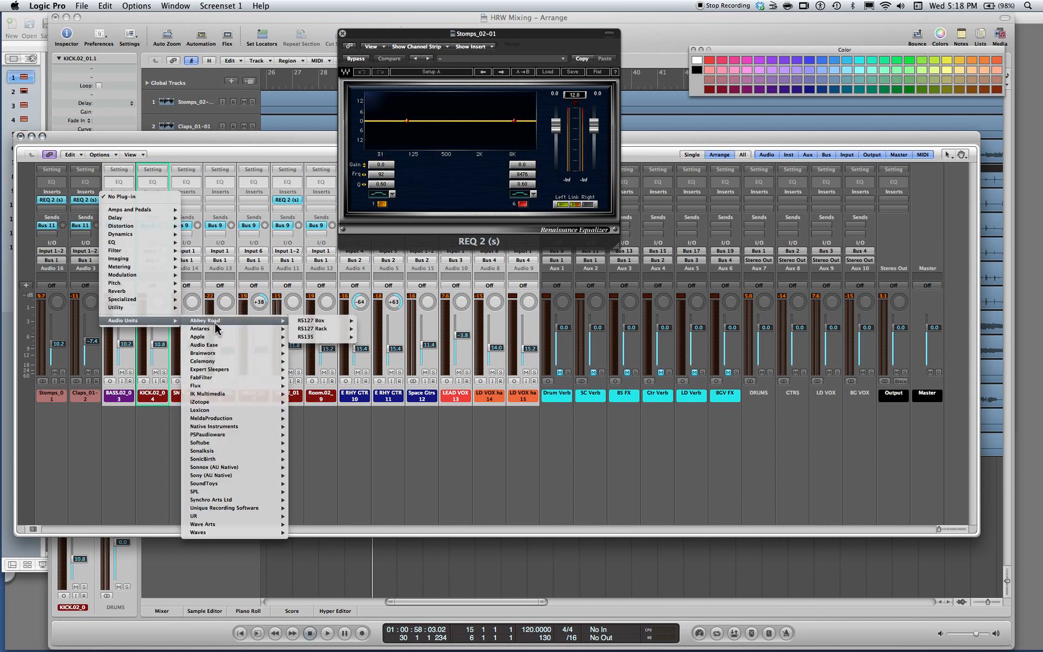
pyautogui.moveTo(227, 534)
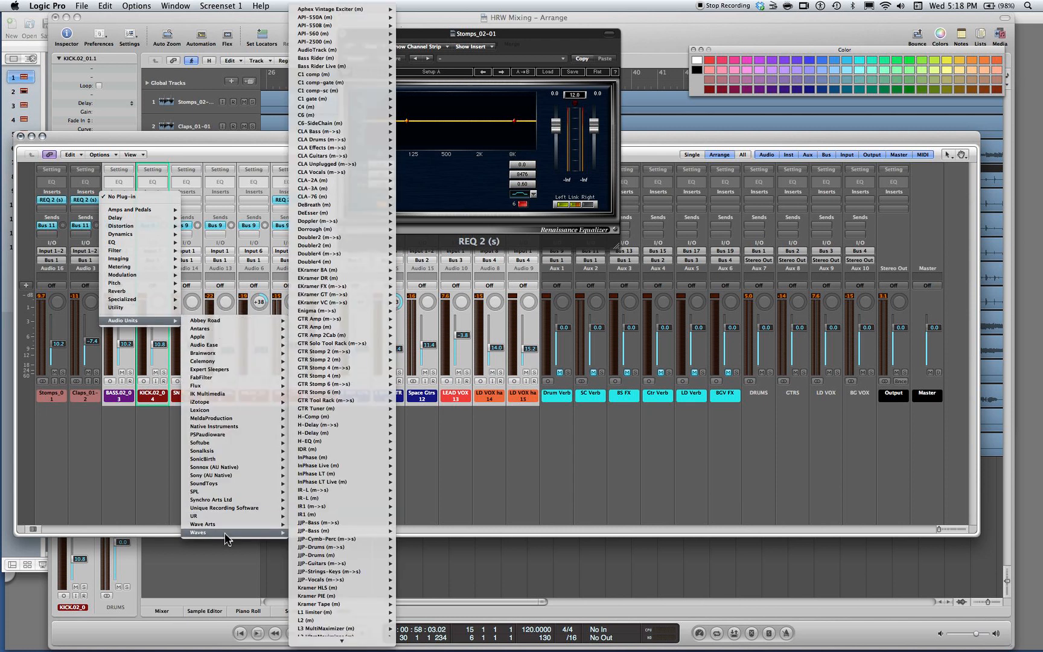
pyautogui.moveTo(344, 639)
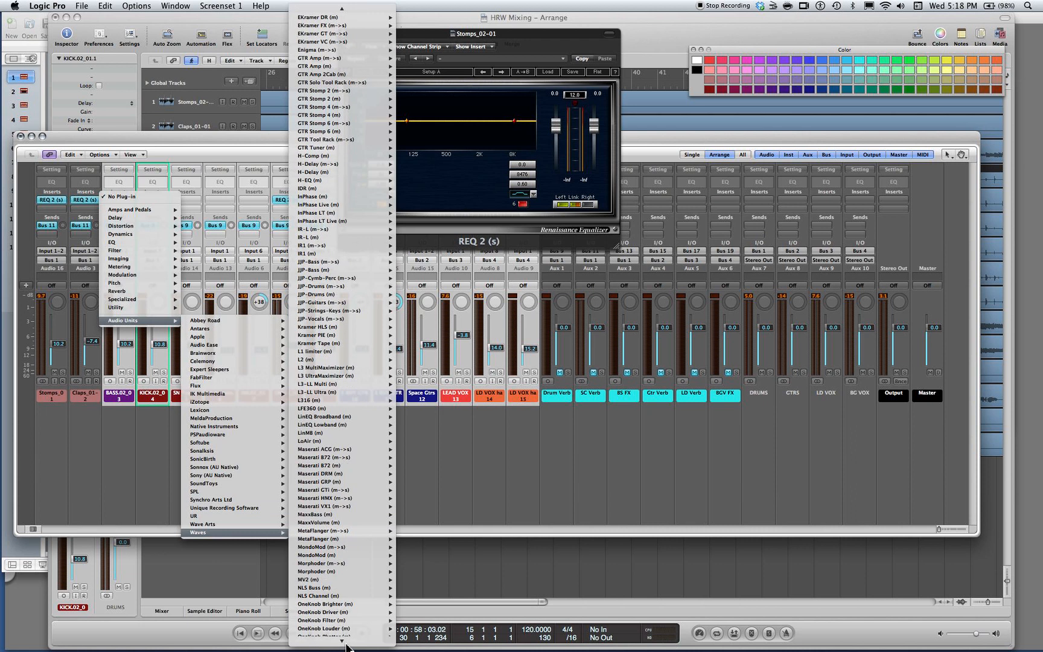
pyautogui.moveTo(349, 603)
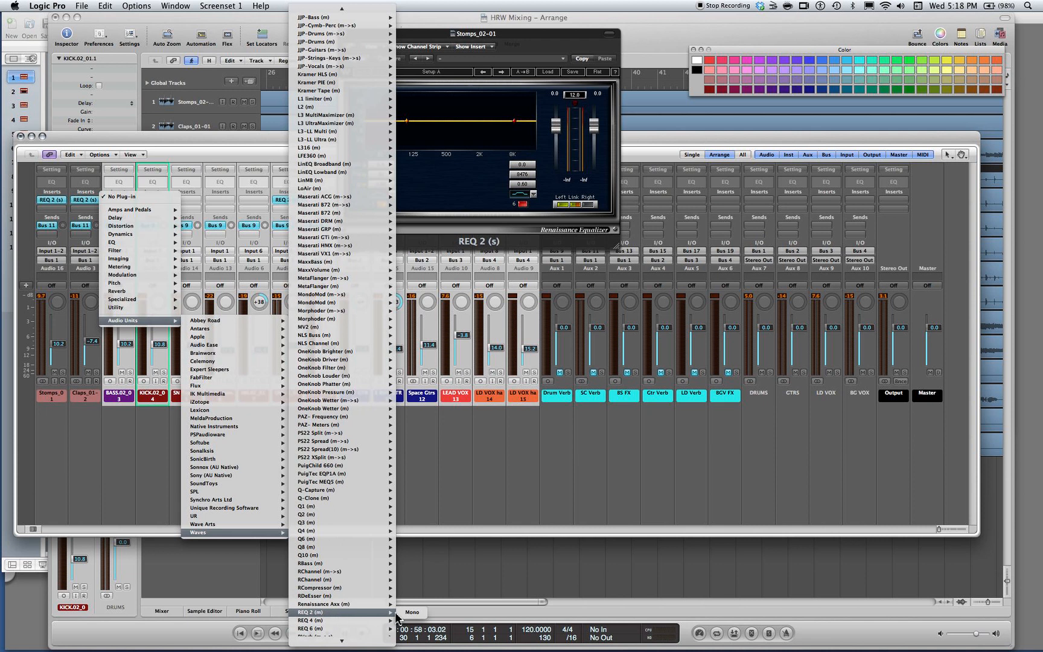
pyautogui.click(411, 613)
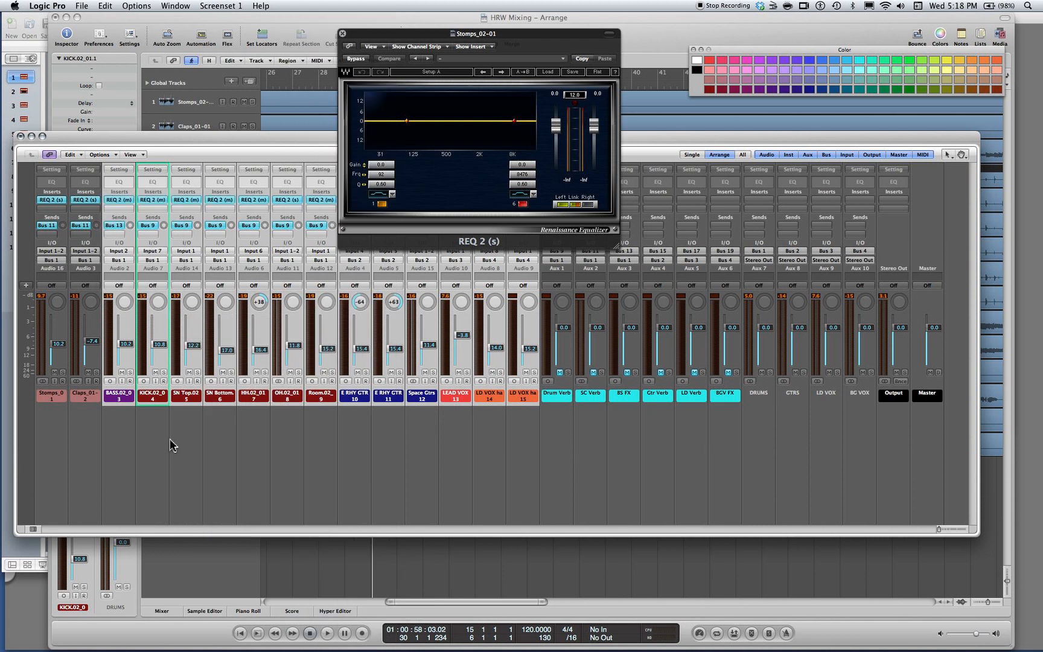
# Close the Bass and Stomps REQ 2 plug-in windows and deselect the channels
pyautogui.moveTo(117, 43); pyautogui.dragTo(397, 230)
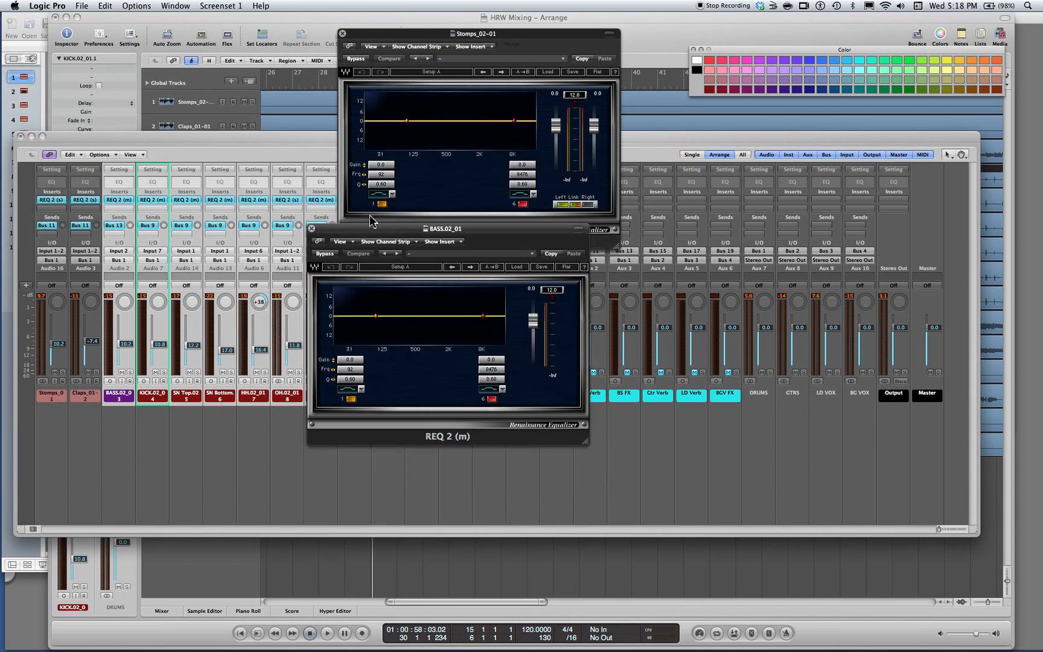
pyautogui.click(312, 229)
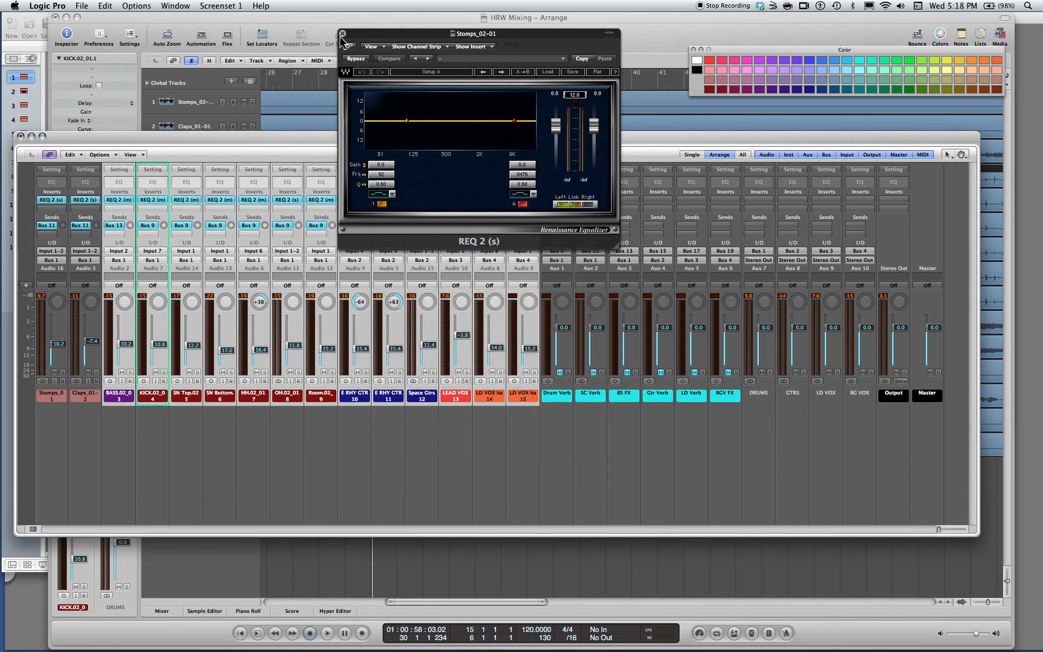
pyautogui.click(342, 33)
pyautogui.click(136, 433)
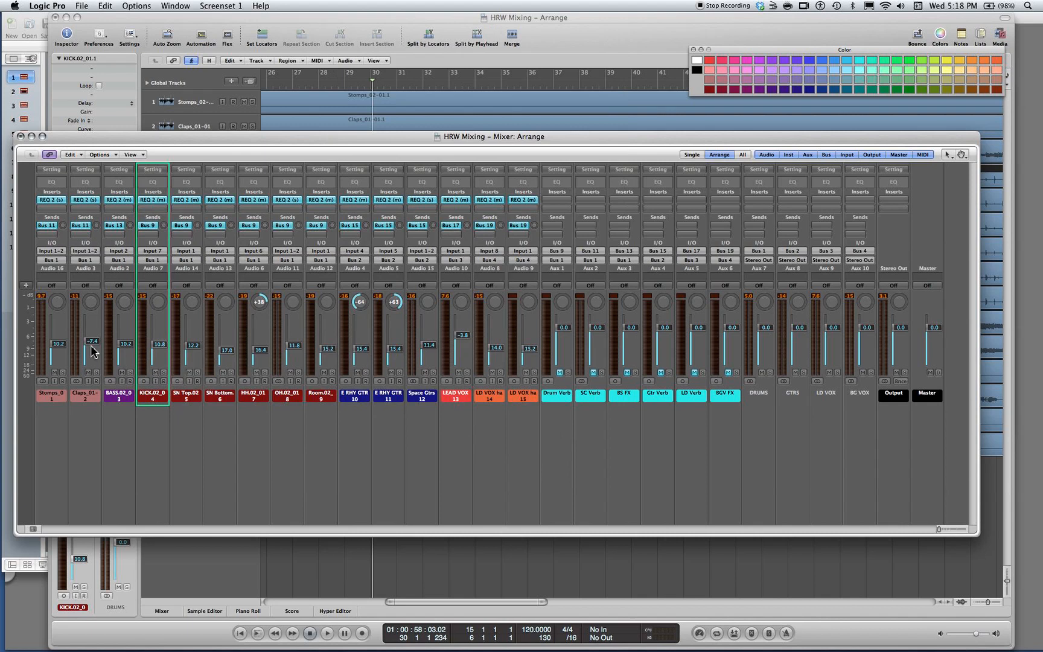
# Create a cycle region across the song ending at bar 117, and set its start to bar 3 beat 3
pyautogui.hscroll(-10, 372, 87)
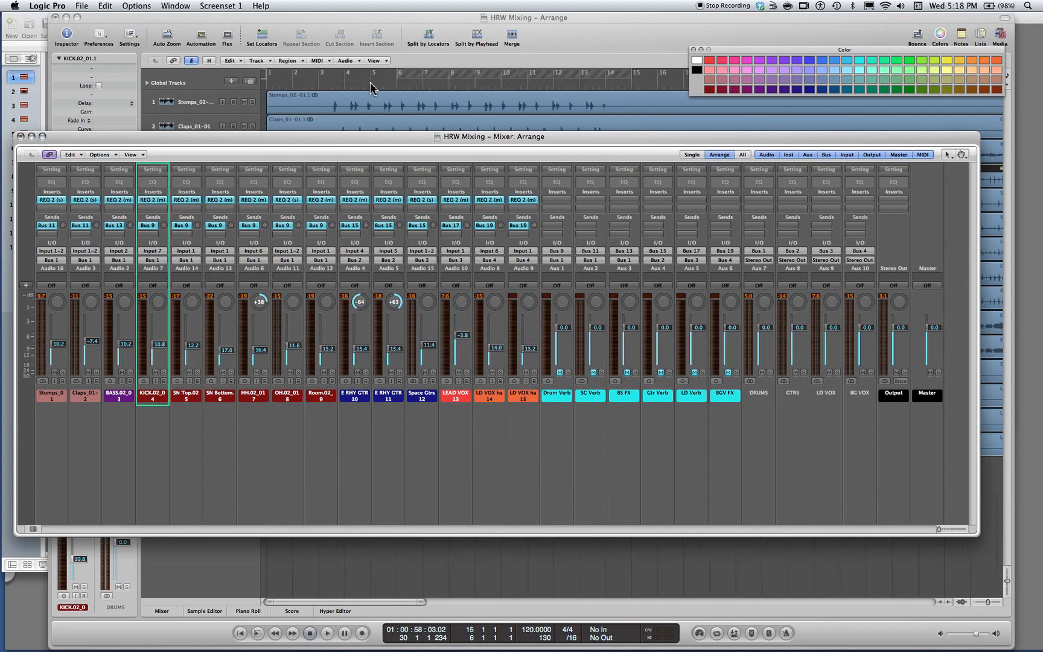
pyautogui.moveTo(269, 75); pyautogui.dragTo(852, 104)
pyautogui.hscroll(-20, 731, 498)
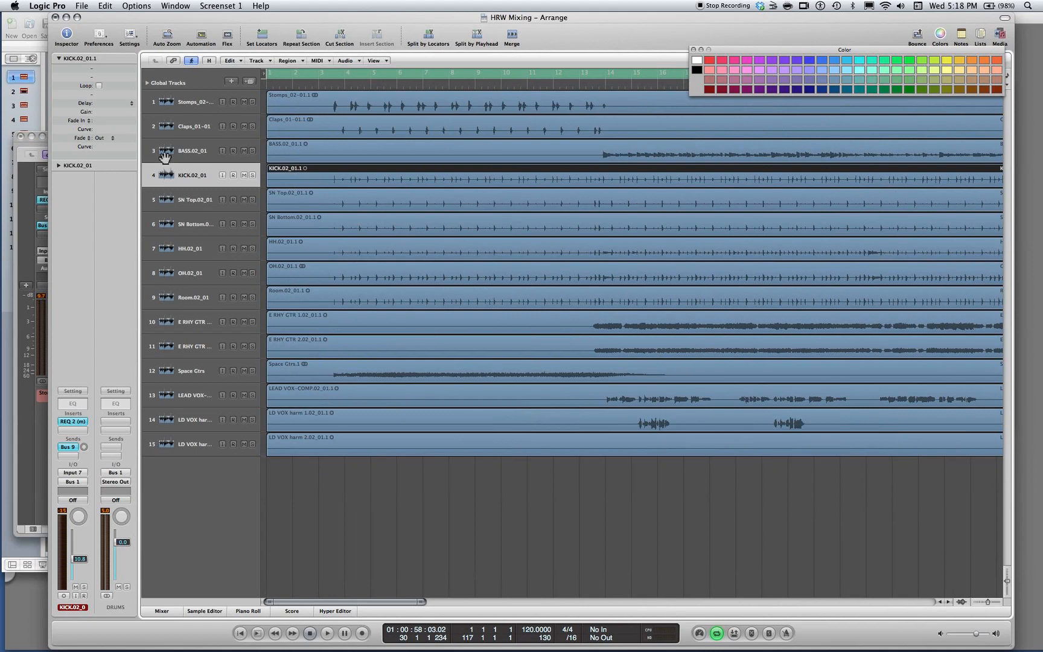
pyautogui.moveTo(267, 74); pyautogui.dragTo(331, 73)
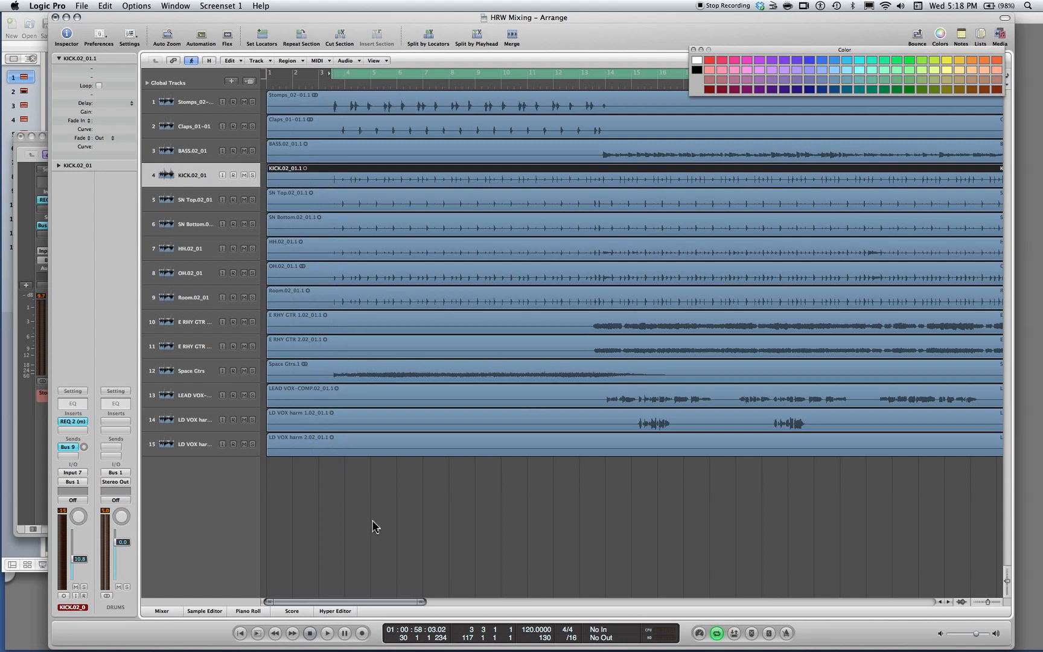
# Set the project tempo to 93 BPM
pyautogui.doubleClick(530, 630)
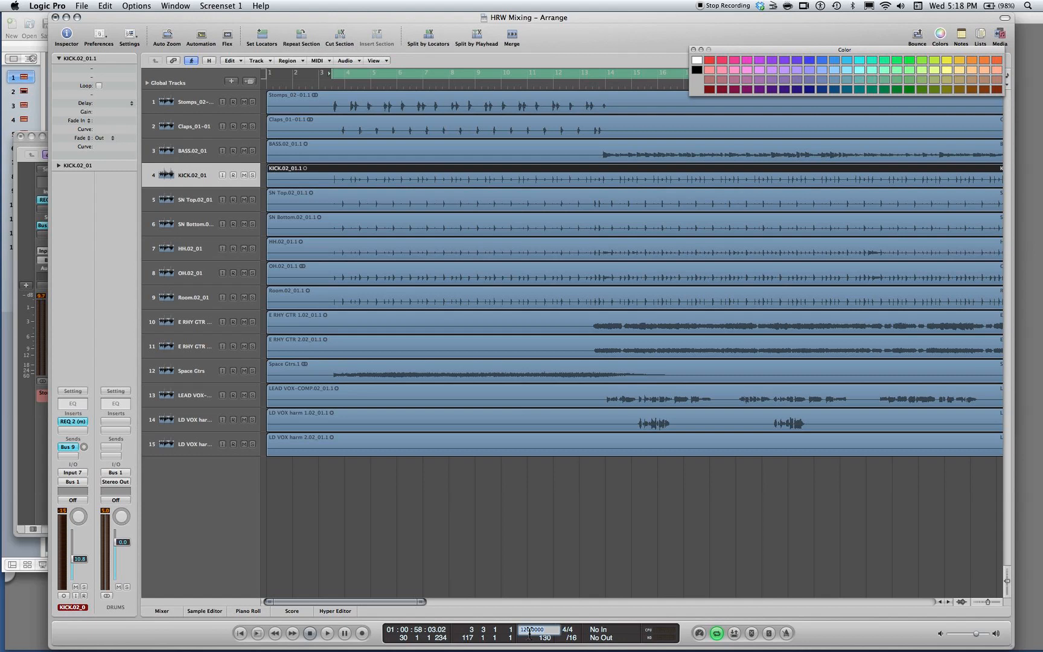
pyautogui.moveTo(530, 650)
pyautogui.press('Return')
pyautogui.hscroll(-5, 465, 545)
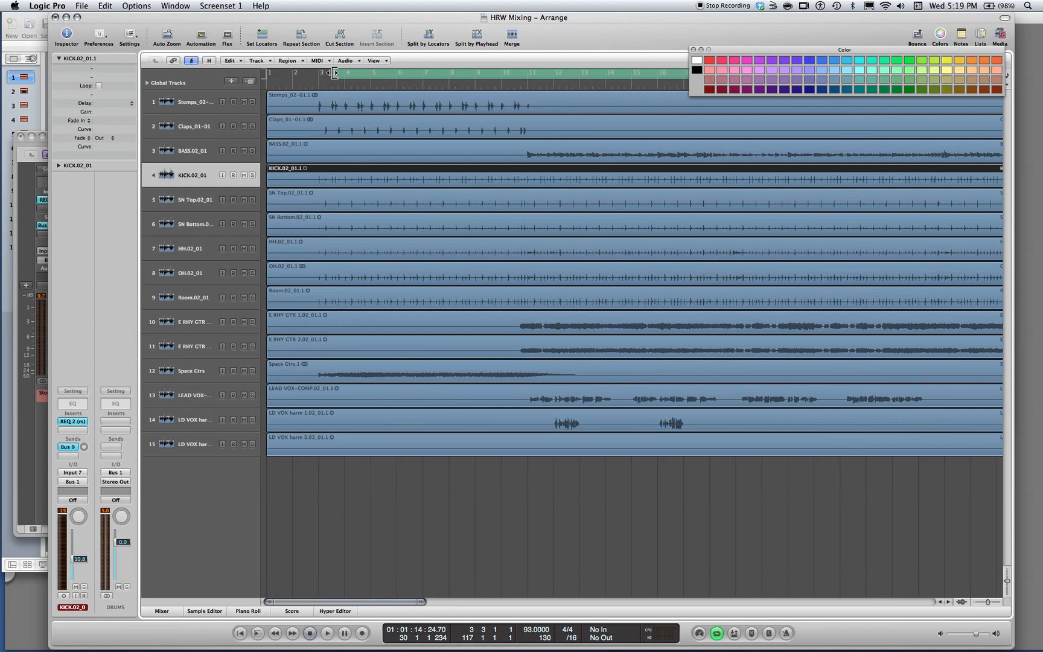
# Set the cycle region to run from bar 2 beat 4 to bar 91 beat 2
pyautogui.moveTo(329, 73); pyautogui.dragTo(322, 73)
pyautogui.hscroll(15, 633, 212)
pyautogui.hscroll(5, 633, 212)
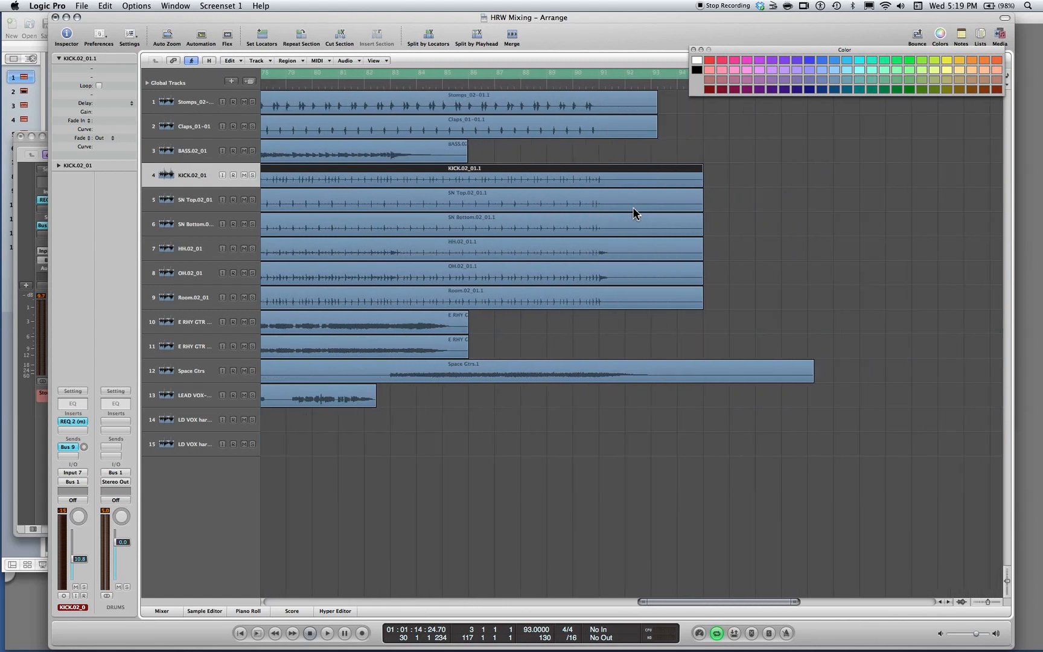
pyautogui.hscroll(5, 633, 212)
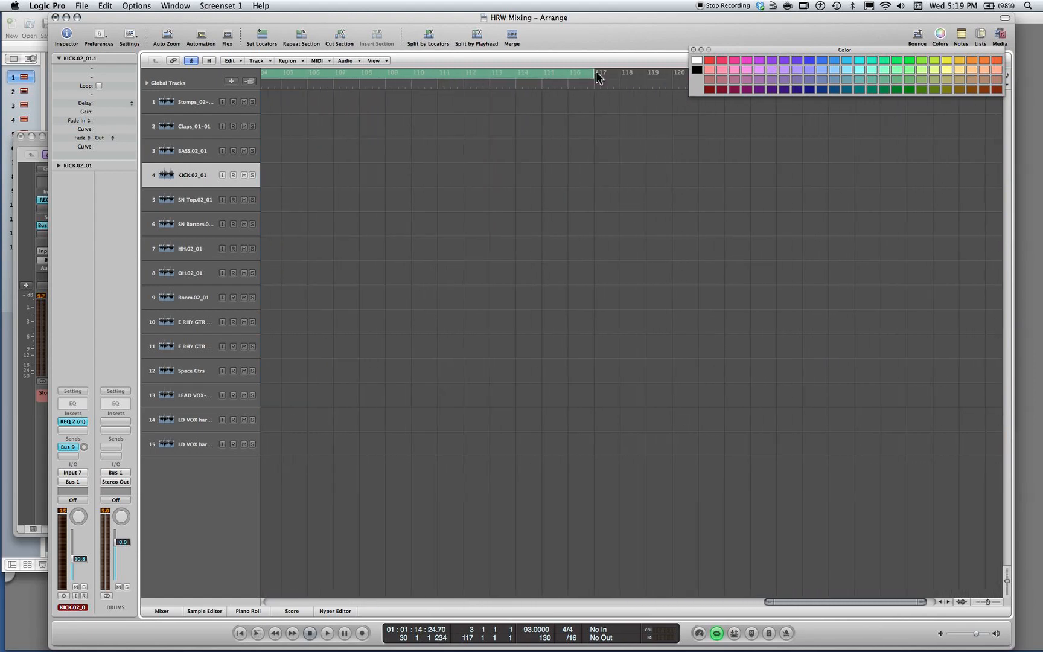
pyautogui.moveTo(594, 73)
pyautogui.mouseDown()
pyautogui.moveTo(191, 85)
pyautogui.moveTo(582, 67)
pyautogui.mouseUp()
pyautogui.hscroll(-15, 422, 503)
pyautogui.hscroll(-2, 423, 507)
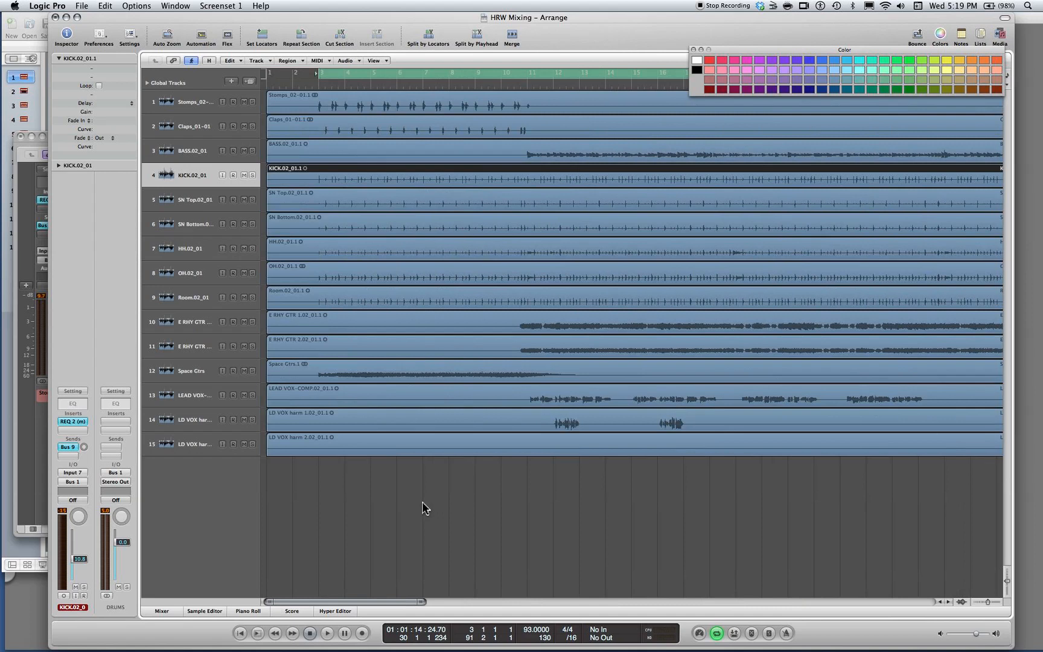
pyautogui.moveTo(321, 74); pyautogui.dragTo(311, 73)
# Solo the Kick channel in the mixer, play the song, and set its REQ 2 band 1 to a 40 Hz high-pass with Q 1.41
pyautogui.press('super+2')
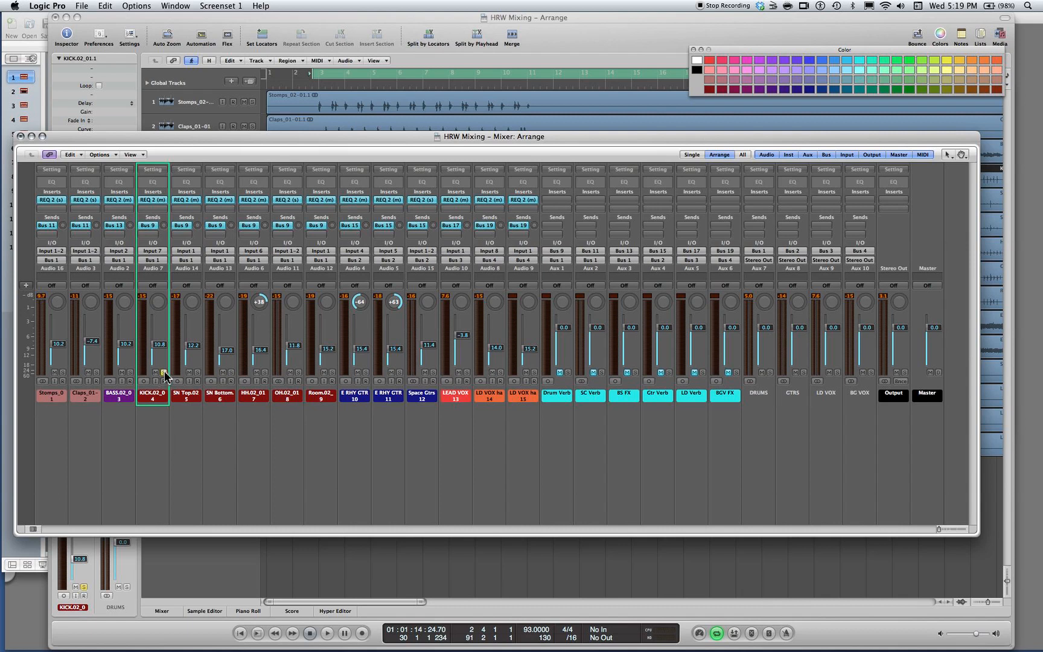
pyautogui.click(149, 194)
pyautogui.press('space')
pyautogui.click(68, 206)
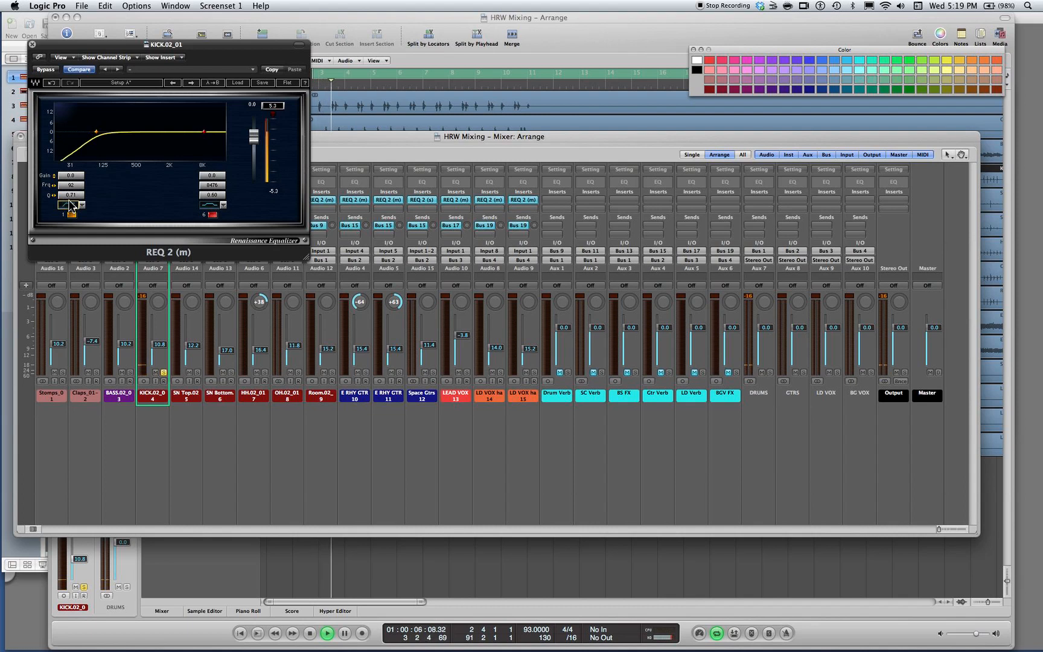
pyautogui.moveTo(71, 196); pyautogui.dragTo(91, 196)
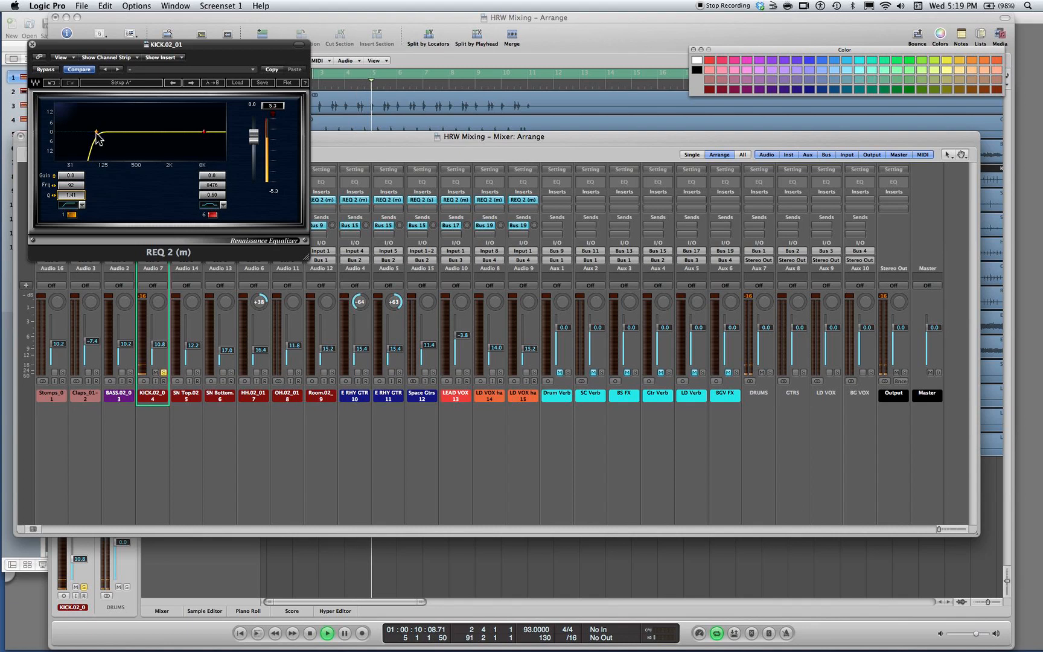
pyautogui.moveTo(97, 133)
pyautogui.mouseDown()
pyautogui.moveTo(171, 131)
pyautogui.moveTo(65, 131)
pyautogui.moveTo(77, 131)
pyautogui.mouseUp()
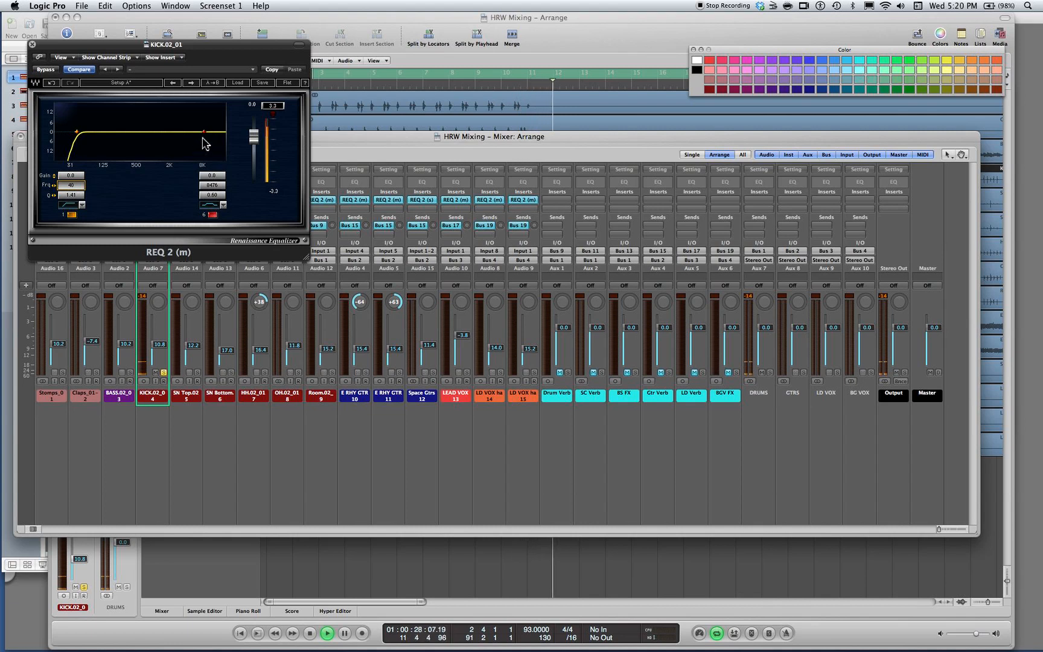
# Sweep the Kick EQ's band 6, cut it by 5.9 dB at 181 Hz with Q 1.46, and compare with the EQ bypassed
pyautogui.moveTo(204, 132); pyautogui.dragTo(124, 124)
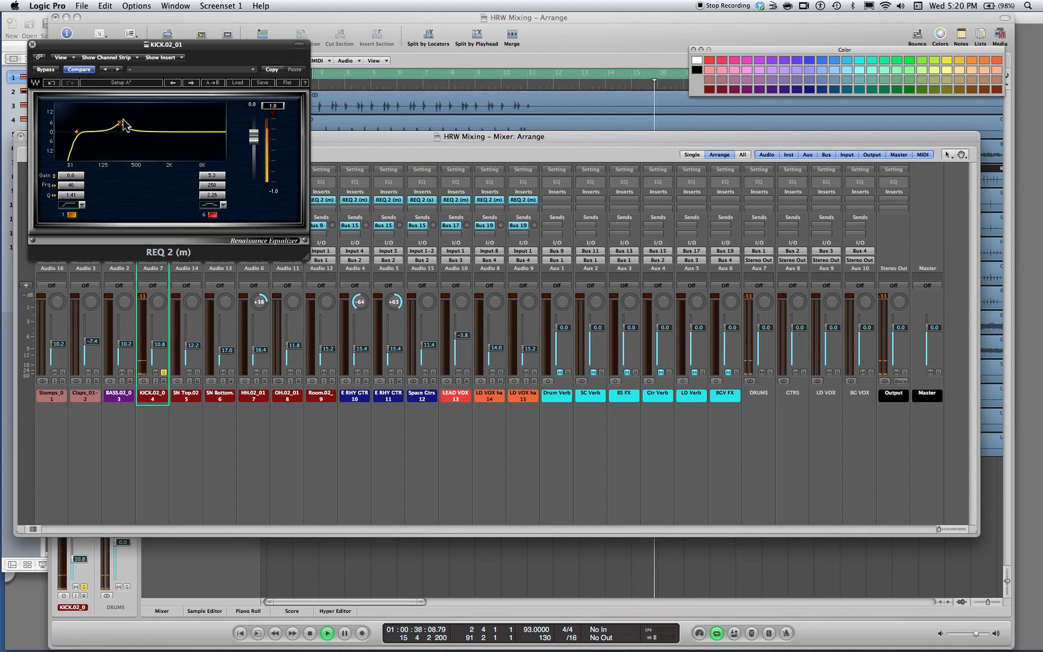
pyautogui.moveTo(120, 124)
pyautogui.mouseDown()
pyautogui.moveTo(111, 118)
pyautogui.moveTo(113, 141)
pyautogui.mouseUp()
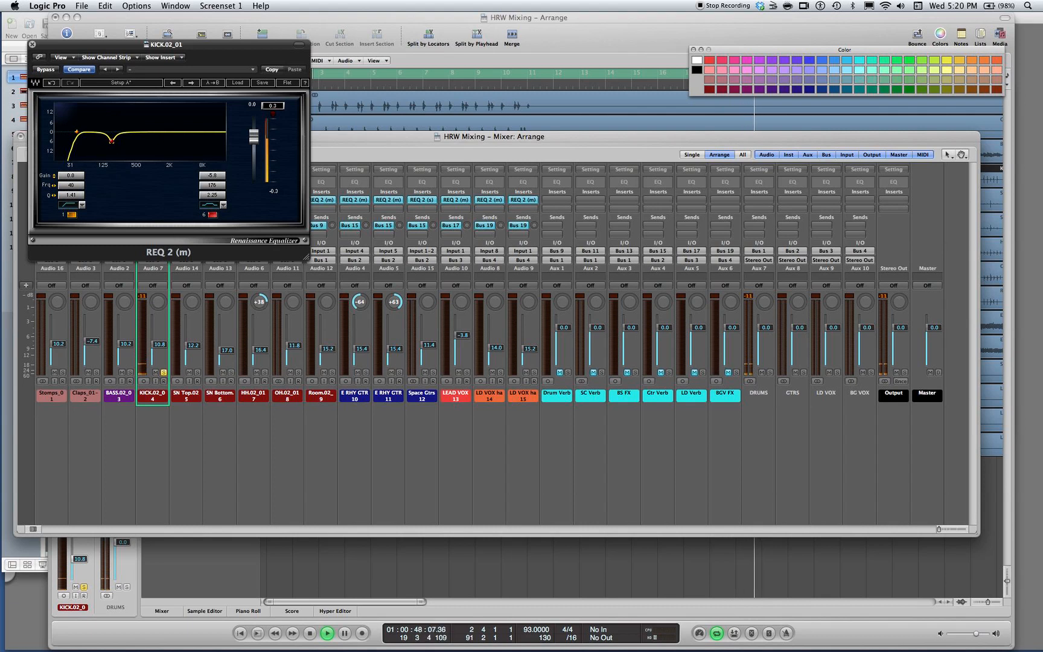
pyautogui.moveTo(212, 195); pyautogui.dragTo(207, 195)
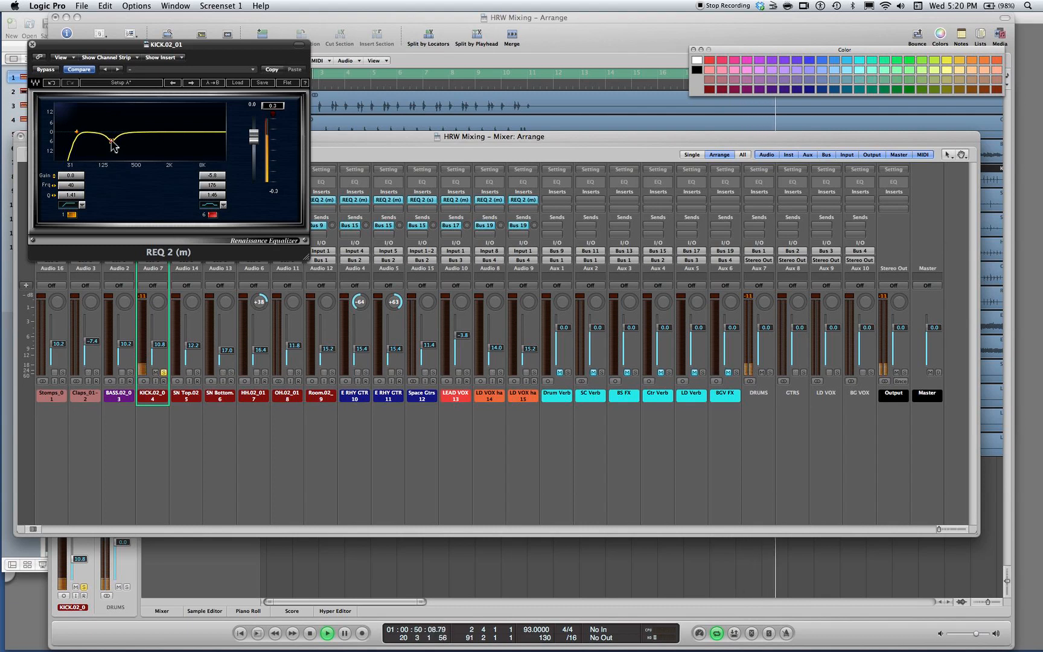
pyautogui.moveTo(111, 140); pyautogui.dragTo(113, 140)
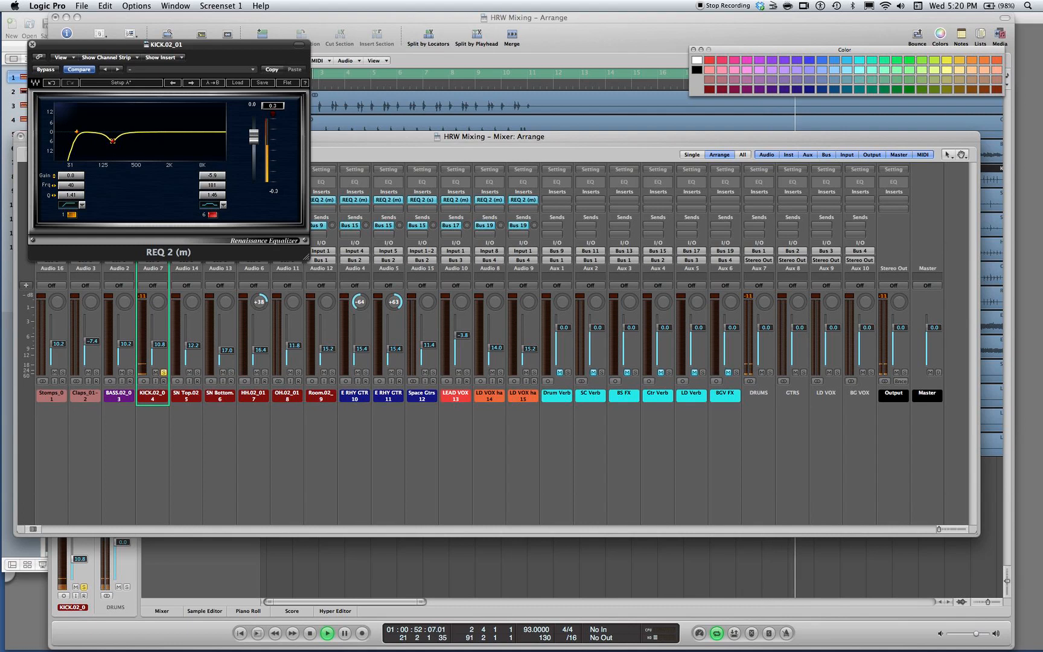
pyautogui.click(51, 71)
pyautogui.click(52, 71)
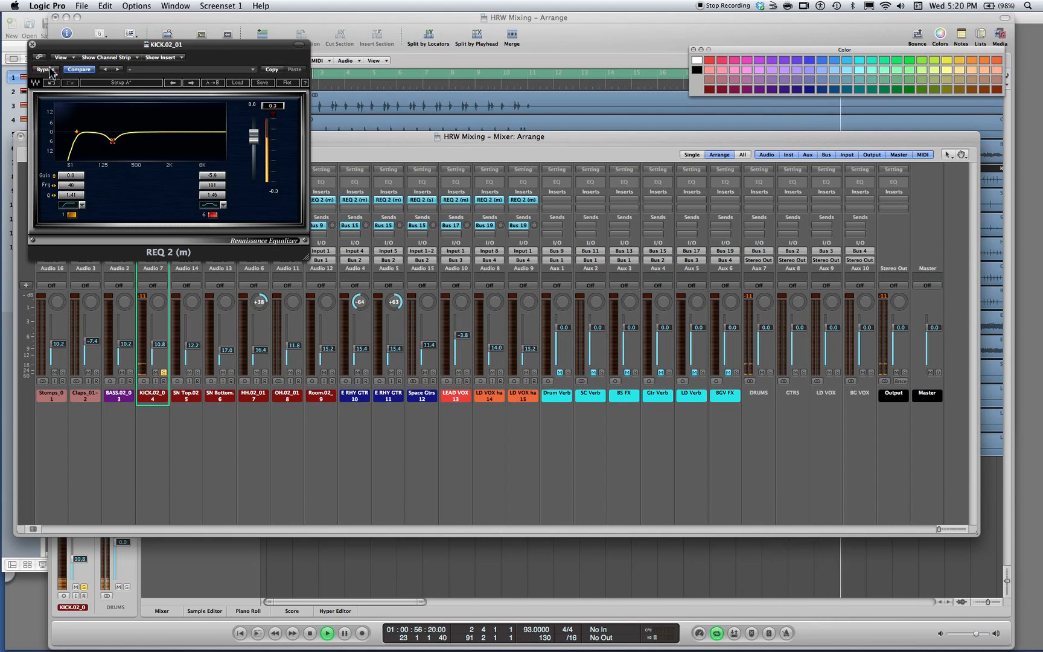
# Solo SN Top instead of Kick, move the Kick EQ window aside, and open the REQ 2 on SN Top
pyautogui.click(197, 372)
pyautogui.moveTo(122, 48); pyautogui.dragTo(526, 95)
pyautogui.click(165, 373)
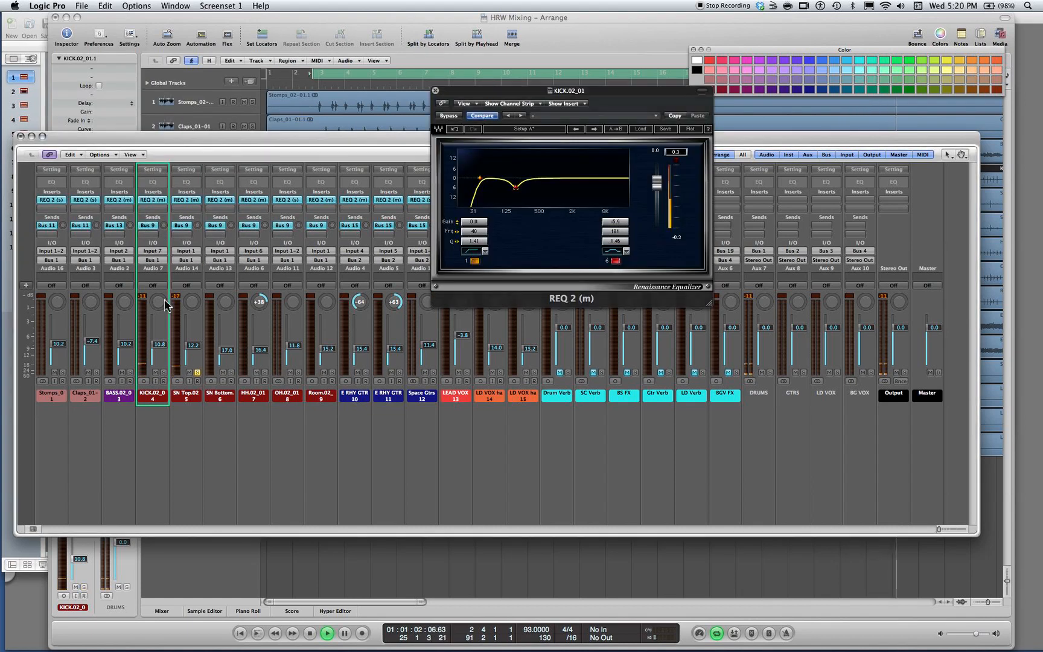
pyautogui.click(189, 200)
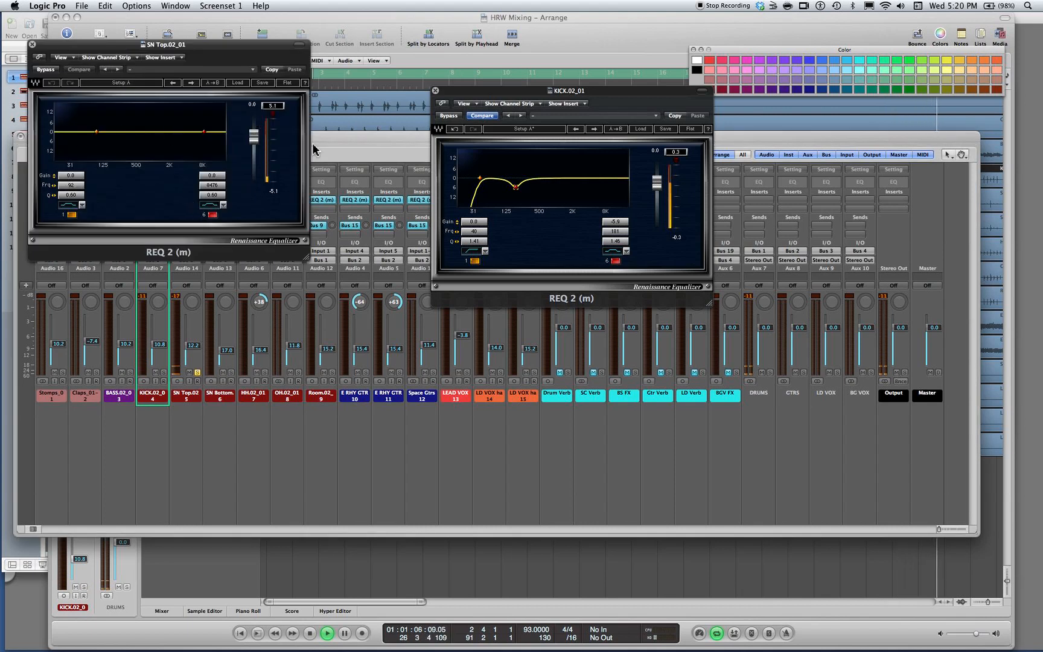
# Make SN Top's band 1 a high-pass with Q 1.10, copy the EQ settings, and lower its frequency to about 70 Hz
pyautogui.click(62, 206)
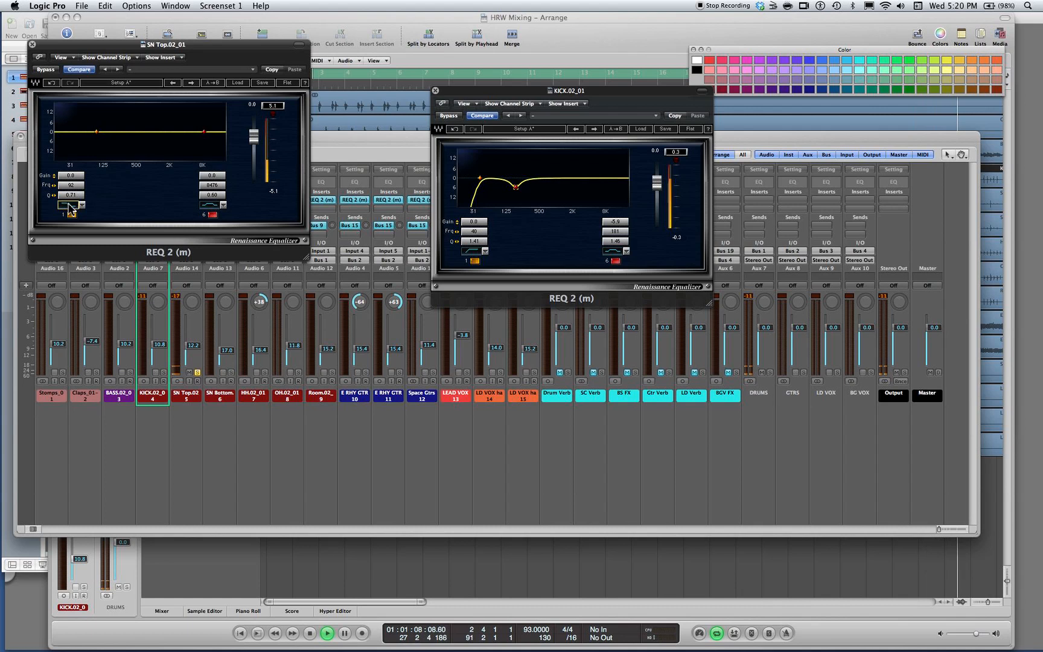
pyautogui.moveTo(68, 194); pyautogui.dragTo(81, 194)
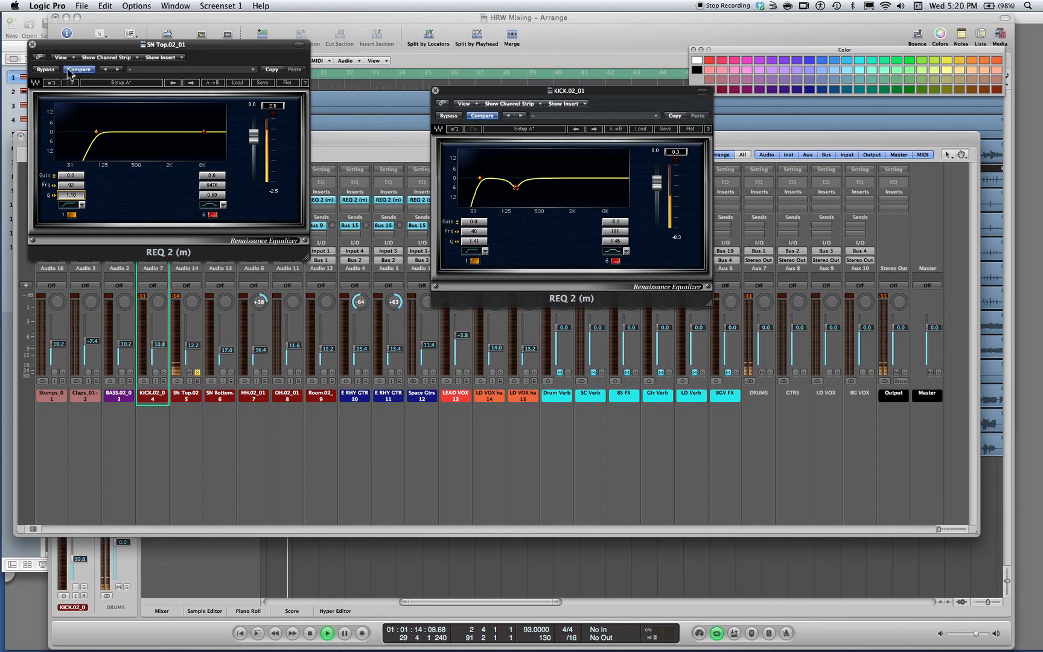
pyautogui.click(272, 70)
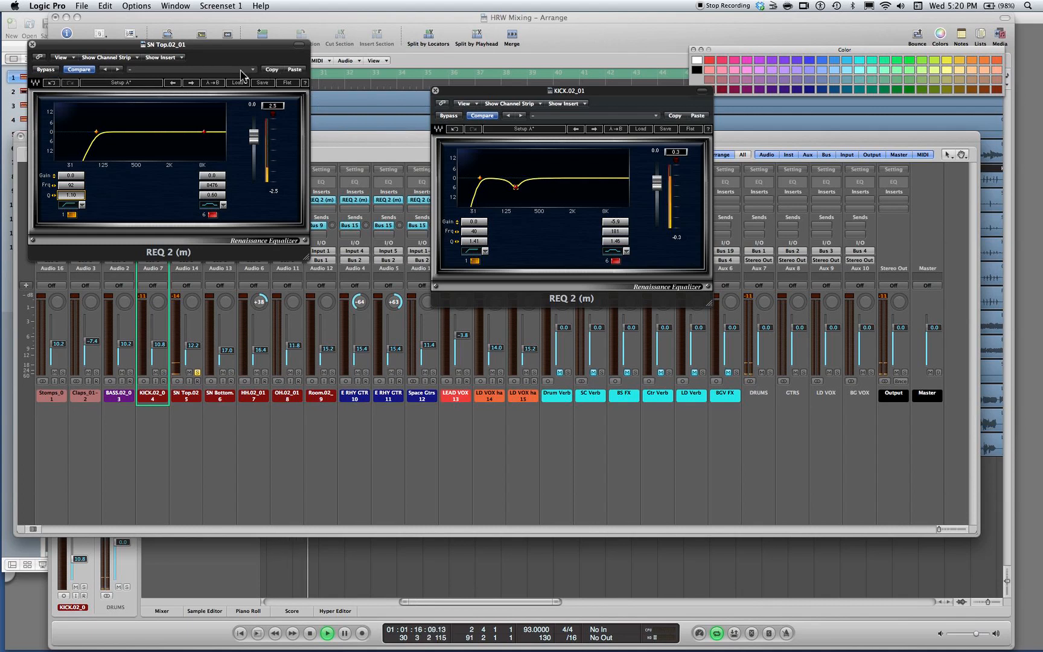
pyautogui.moveTo(96, 131)
pyautogui.mouseDown()
pyautogui.moveTo(118, 131)
pyautogui.moveTo(89, 131)
pyautogui.mouseUp()
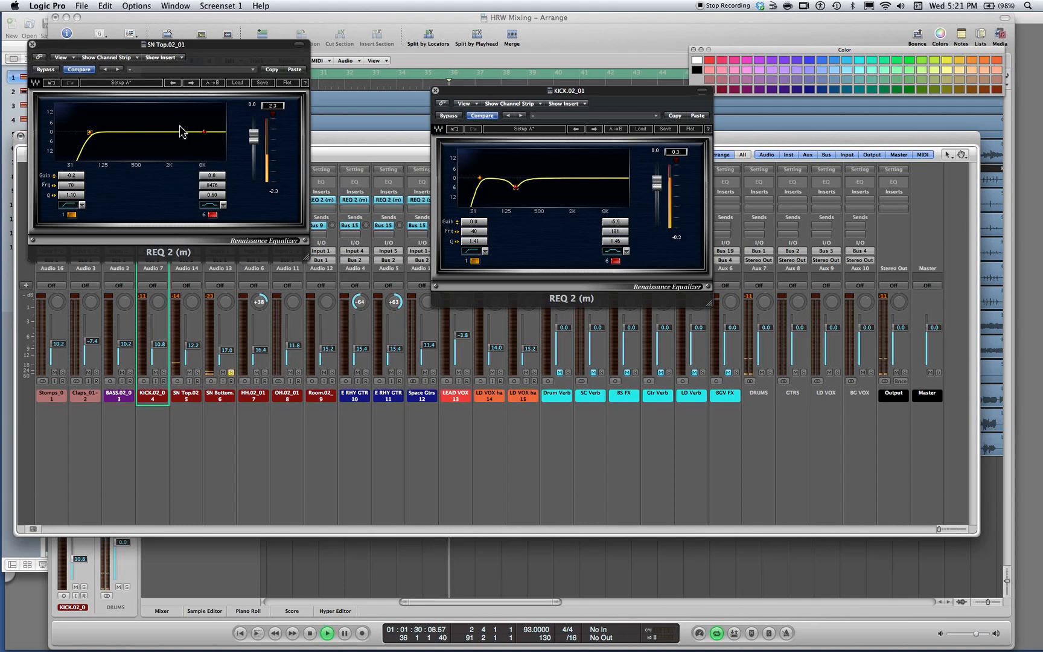
# Open SN Bottom's REQ 2, apply the copied high-pass settings, and set the high-pass frequency to about 260 Hz
pyautogui.moveTo(211, 44); pyautogui.dragTo(427, 17)
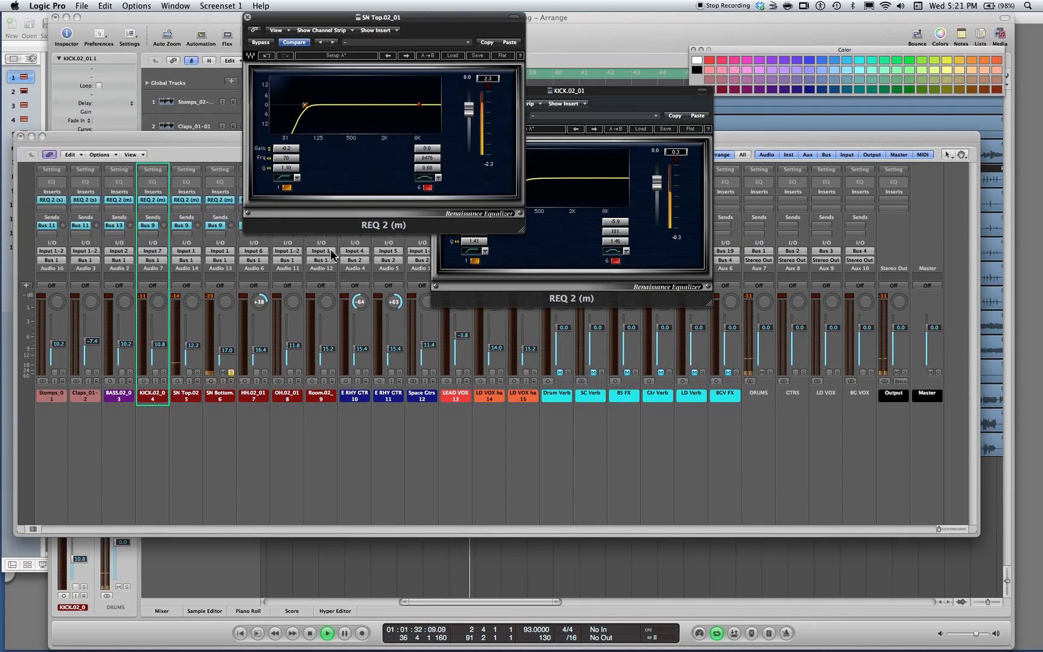
pyautogui.click(219, 200)
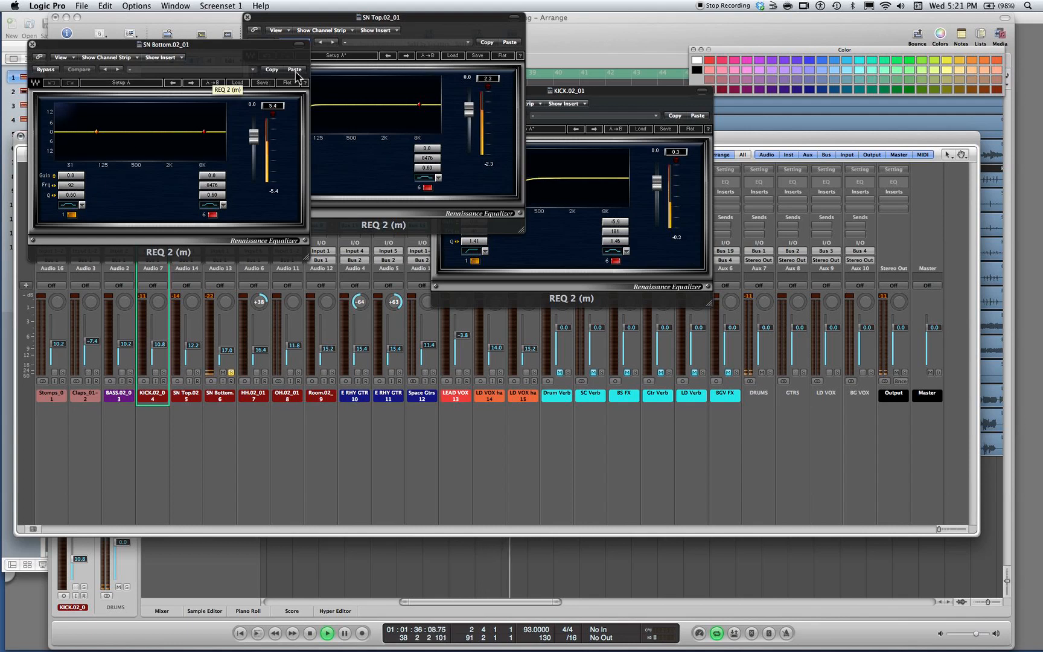
pyautogui.keyDown('super'); pyautogui.click(96, 132); pyautogui.keyUp('super')
pyautogui.moveTo(72, 188); pyautogui.dragTo(119, 189)
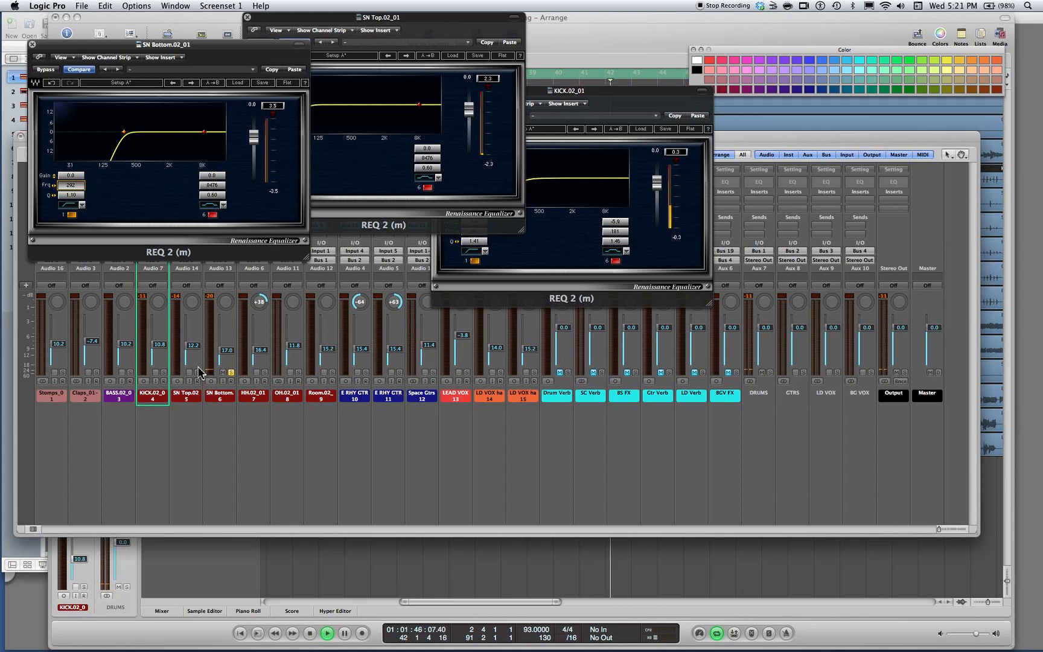
pyautogui.click(126, 137)
pyautogui.moveTo(123, 131)
pyautogui.mouseDown()
pyautogui.moveTo(65, 132)
pyautogui.moveTo(118, 133)
pyautogui.mouseUp()
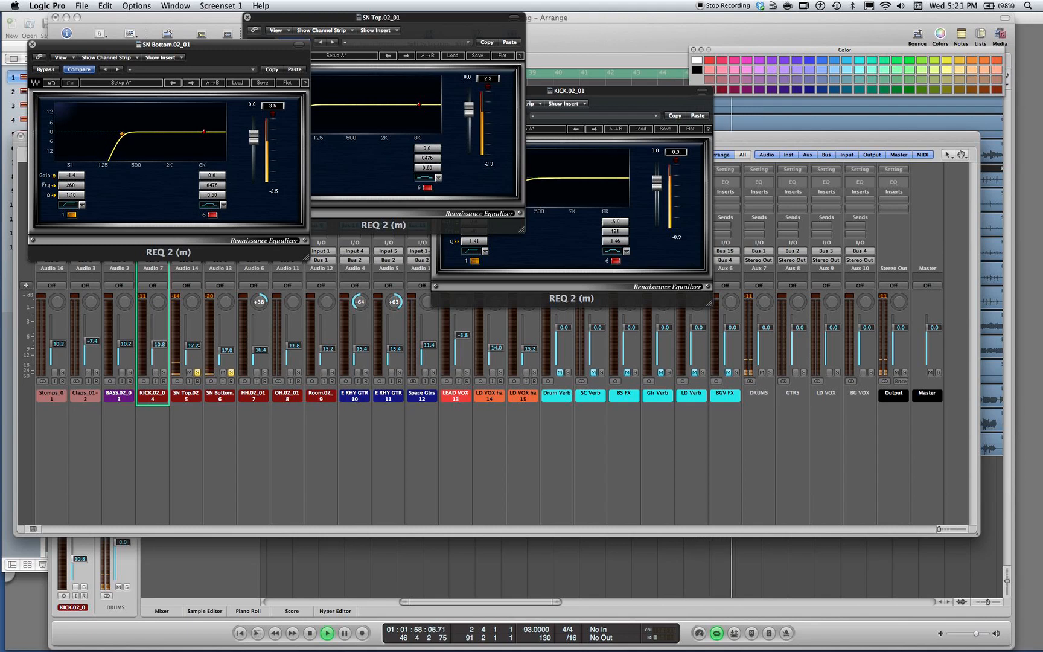
# Set the SN Top level to -11.8 dB and SN Bottom to -15.4 dB, and close both snare EQ windows
pyautogui.click(198, 346)
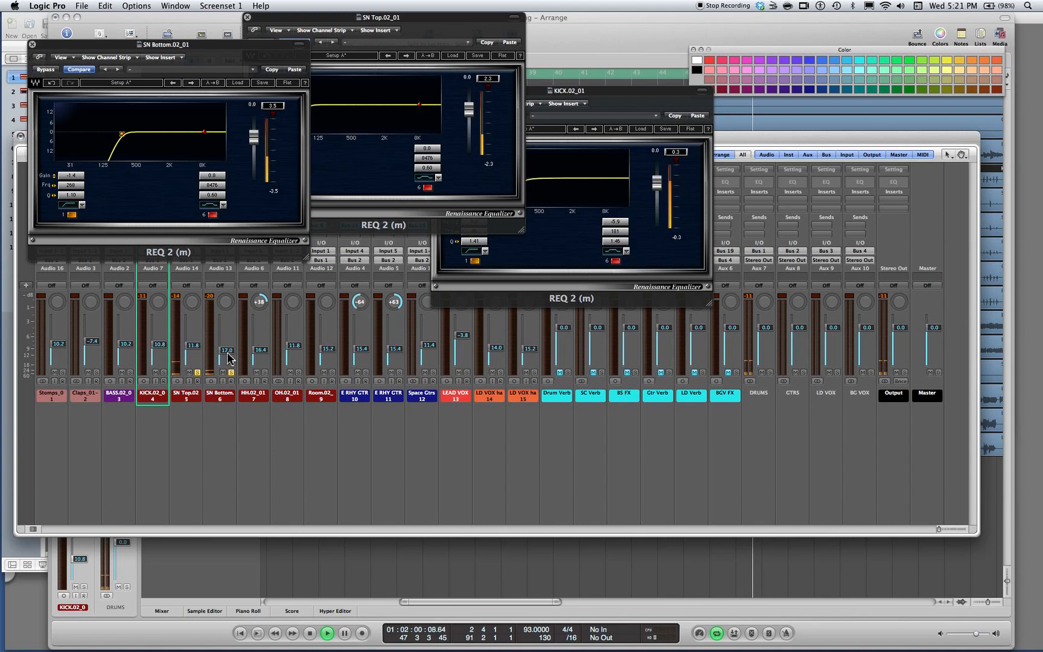
pyautogui.moveTo(229, 351)
pyautogui.mouseDown()
pyautogui.moveTo(231, 379)
pyautogui.moveTo(230, 350)
pyautogui.mouseUp()
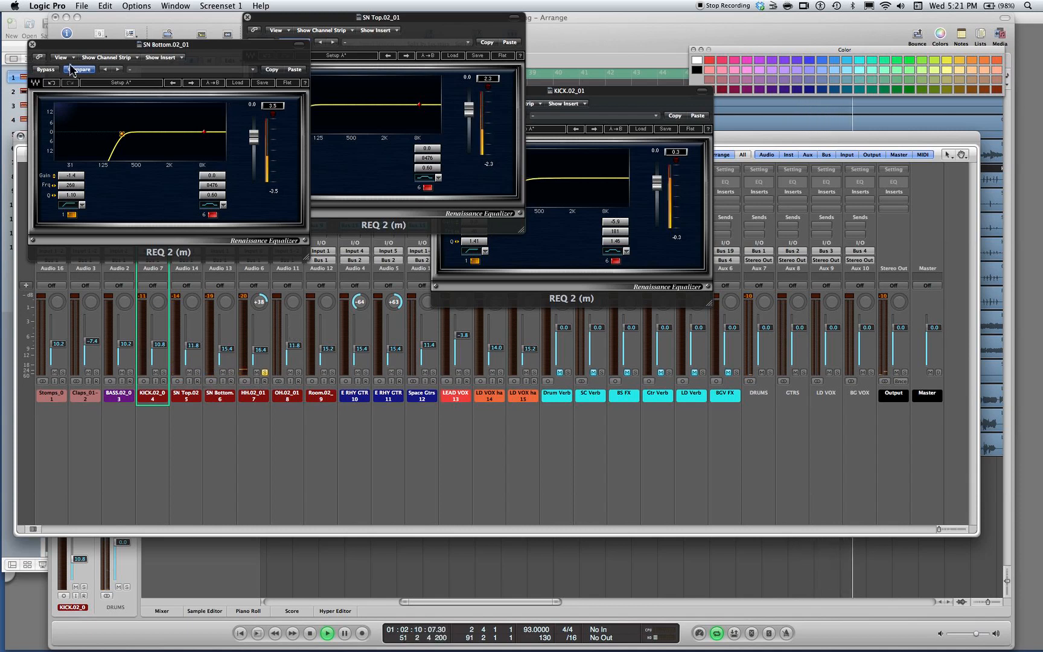
pyautogui.click(33, 44)
pyautogui.click(247, 17)
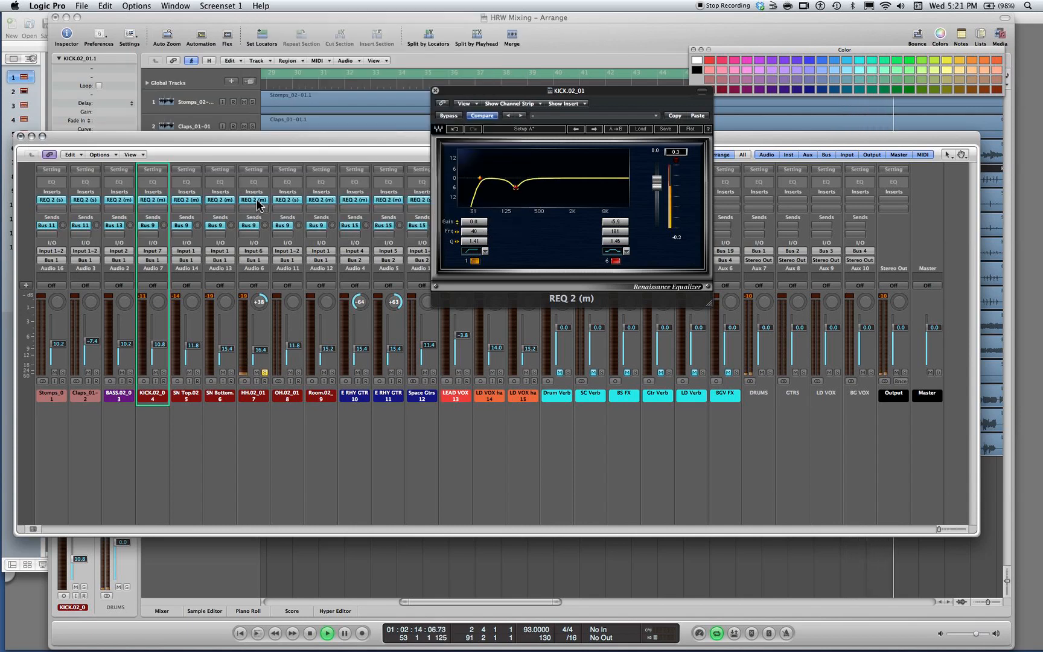
# Paste the copied high-pass settings into HH's REQ 2, raise the frequency to about 144 Hz, and unsolo HH
pyautogui.click(256, 201)
pyautogui.click(77, 204)
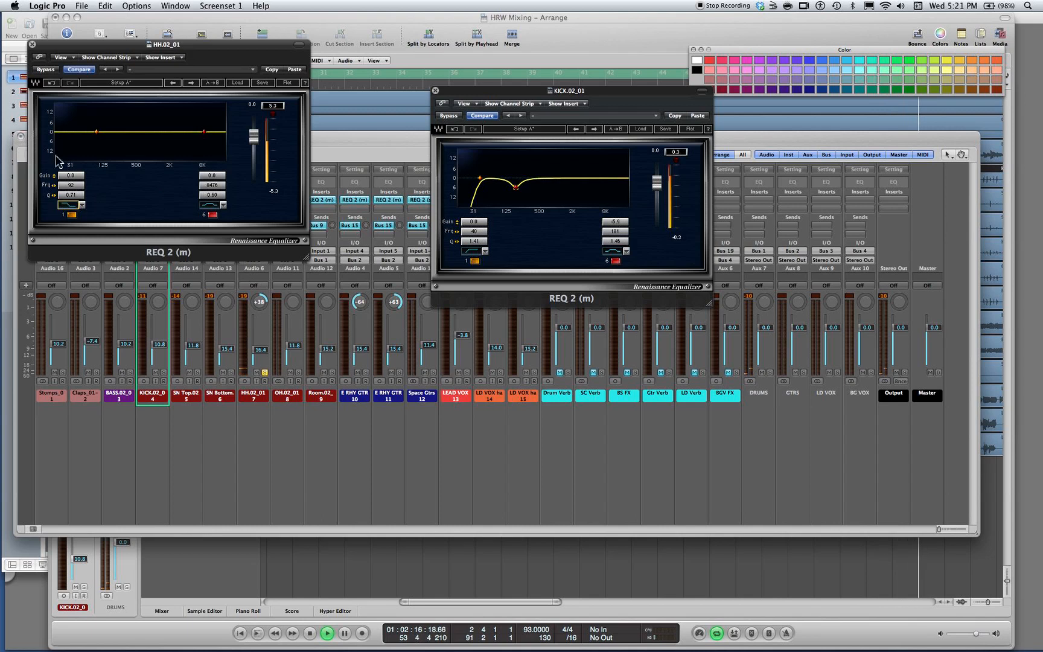
pyautogui.click(296, 72)
pyautogui.moveTo(96, 131)
pyautogui.mouseDown()
pyautogui.moveTo(127, 132)
pyautogui.moveTo(107, 131)
pyautogui.mouseUp()
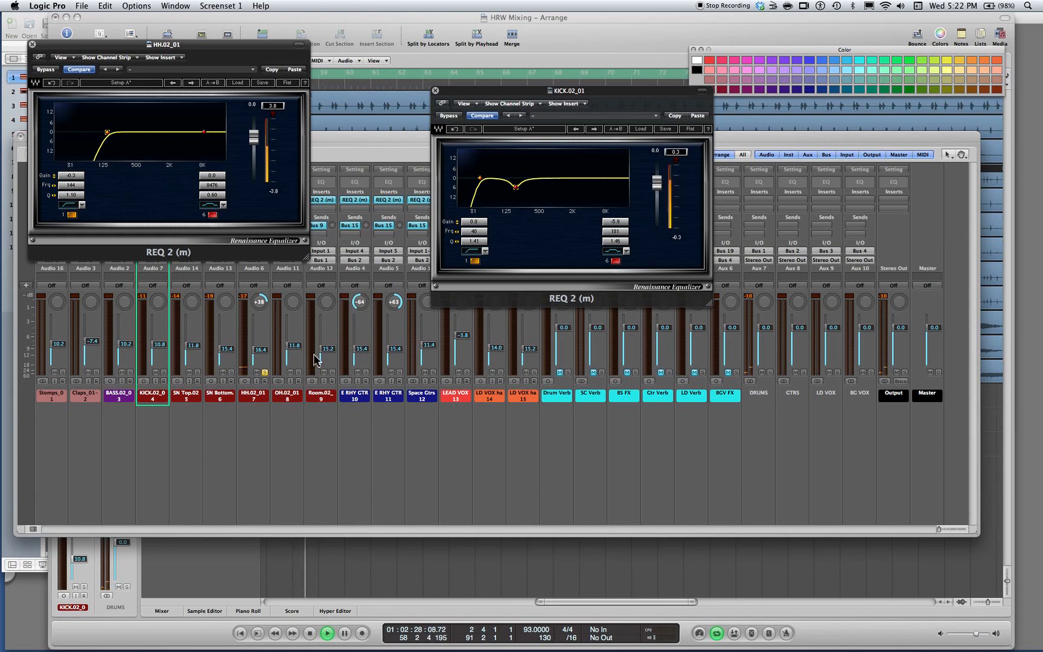
pyautogui.click(265, 372)
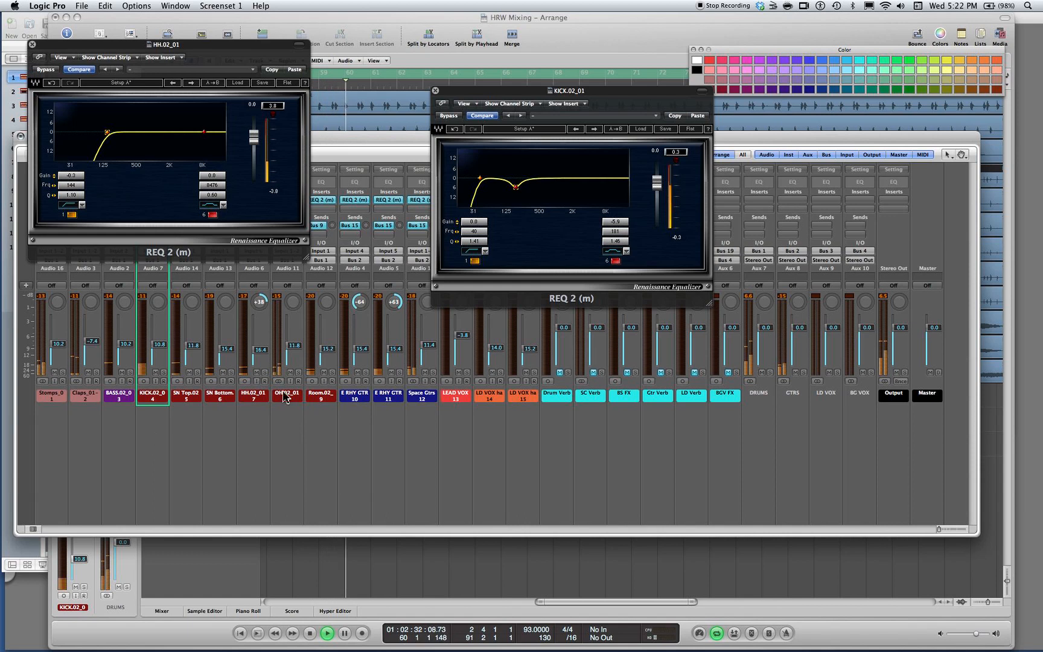
# Solo OH, paste the copied high-pass settings into the Room channel's REQ 2, and lower the frequency to 16 Hz
pyautogui.click(298, 372)
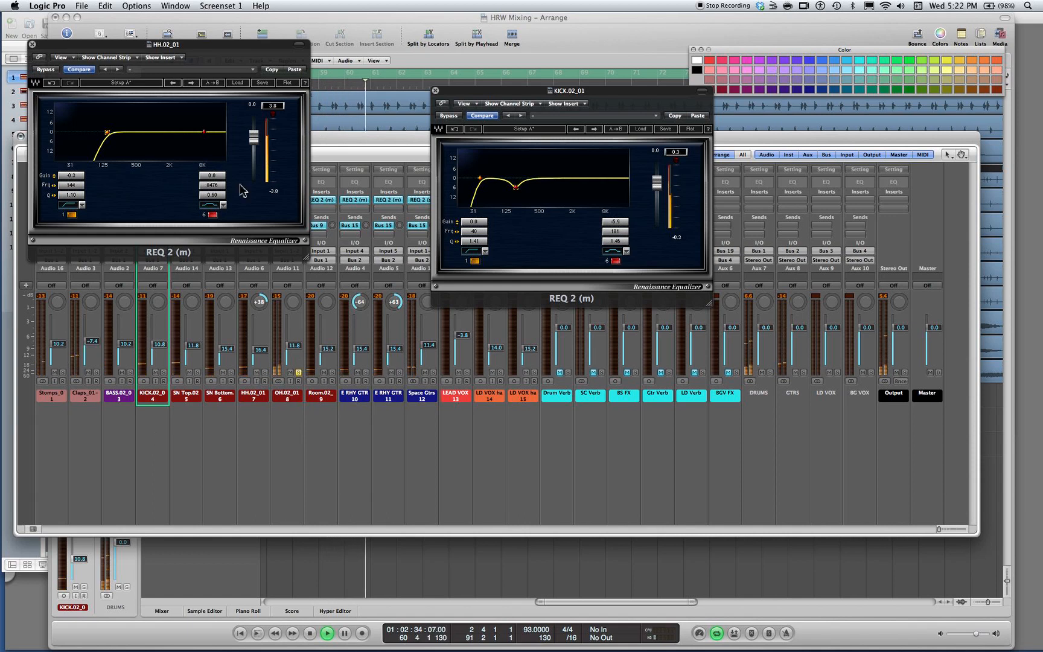
pyautogui.click(326, 199)
pyautogui.click(304, 80)
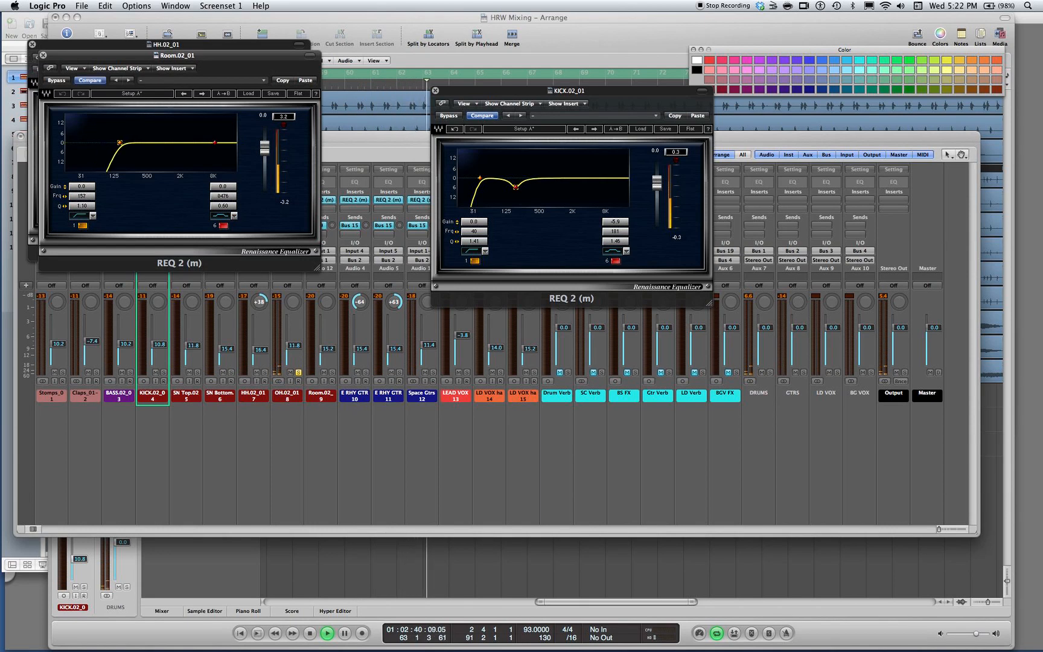
pyautogui.moveTo(125, 143); pyautogui.dragTo(67, 148)
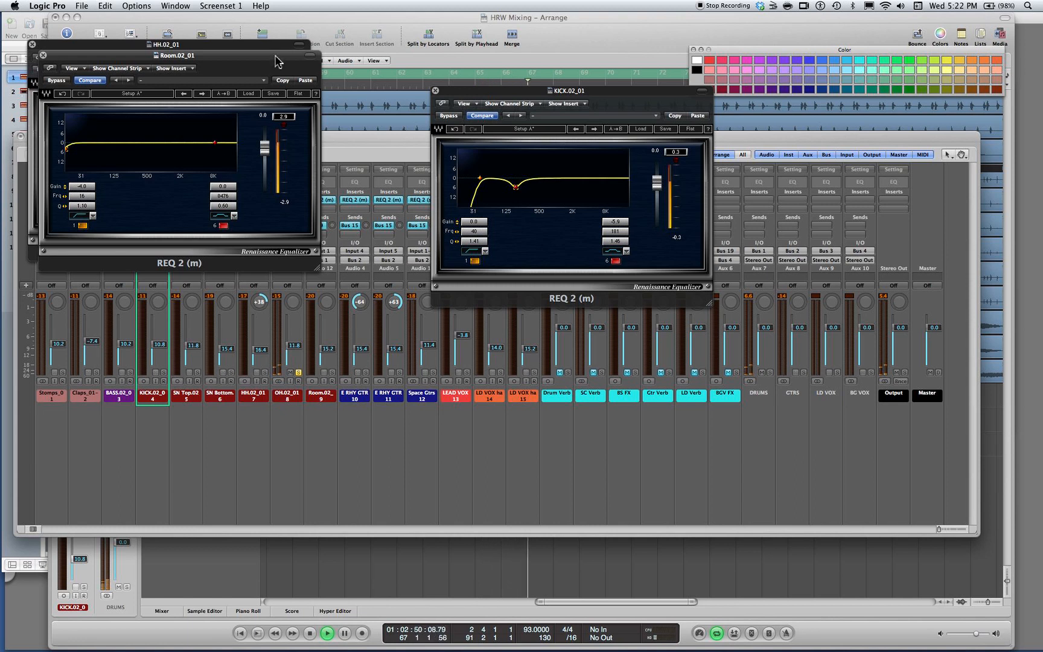
pyautogui.moveTo(276, 57); pyautogui.dragTo(245, 51)
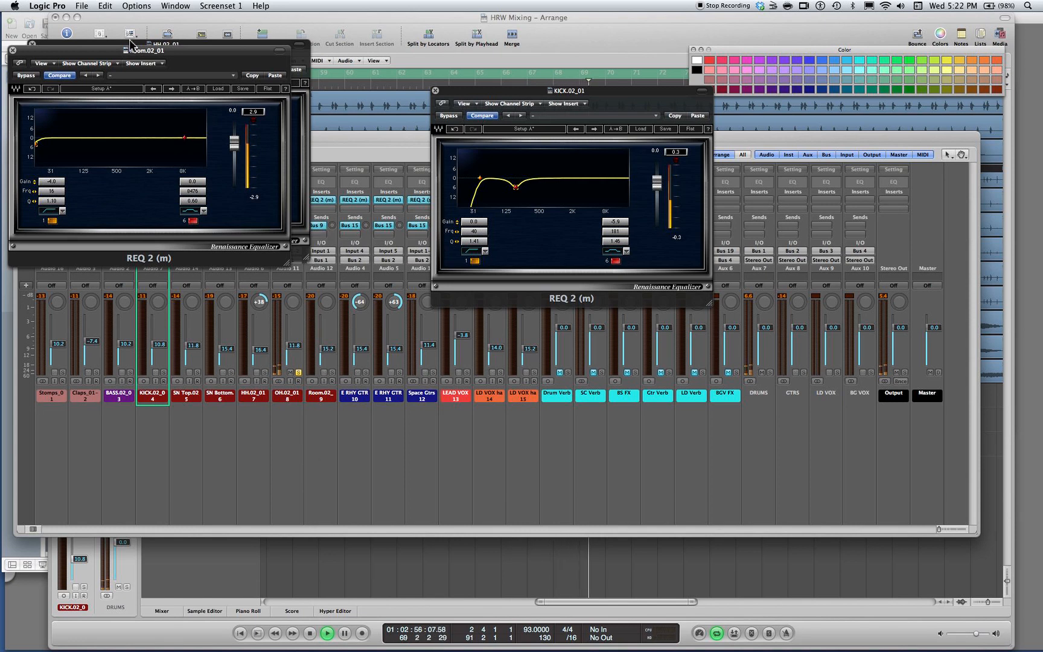
# Open the OH channel's stereo REQ 2 and paste the copied high-pass settings into it
pyautogui.press('v')
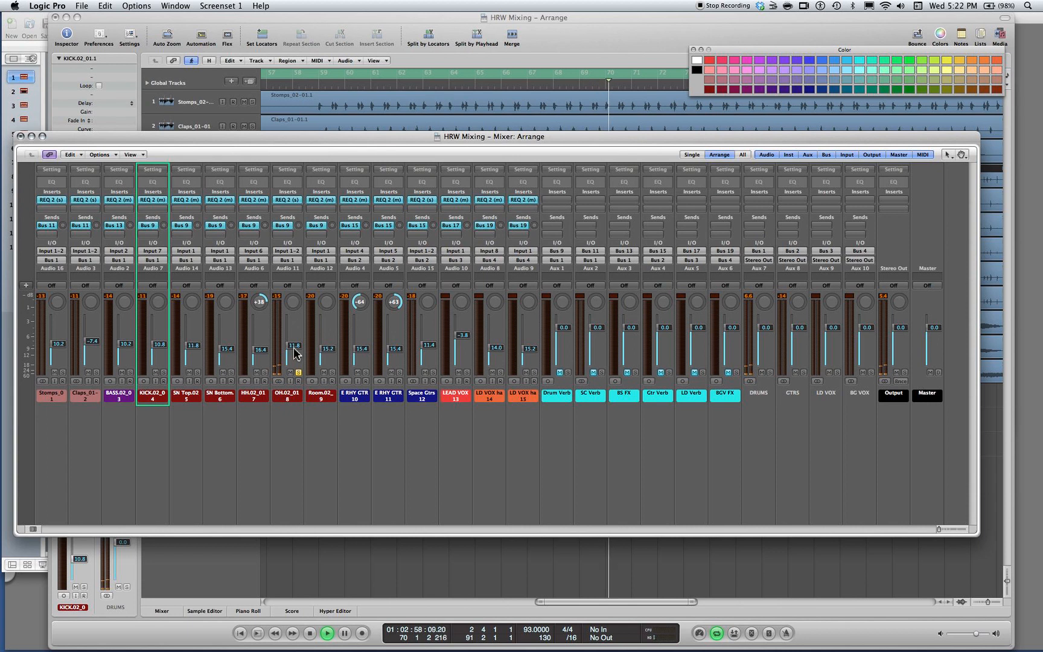
pyautogui.press('v')
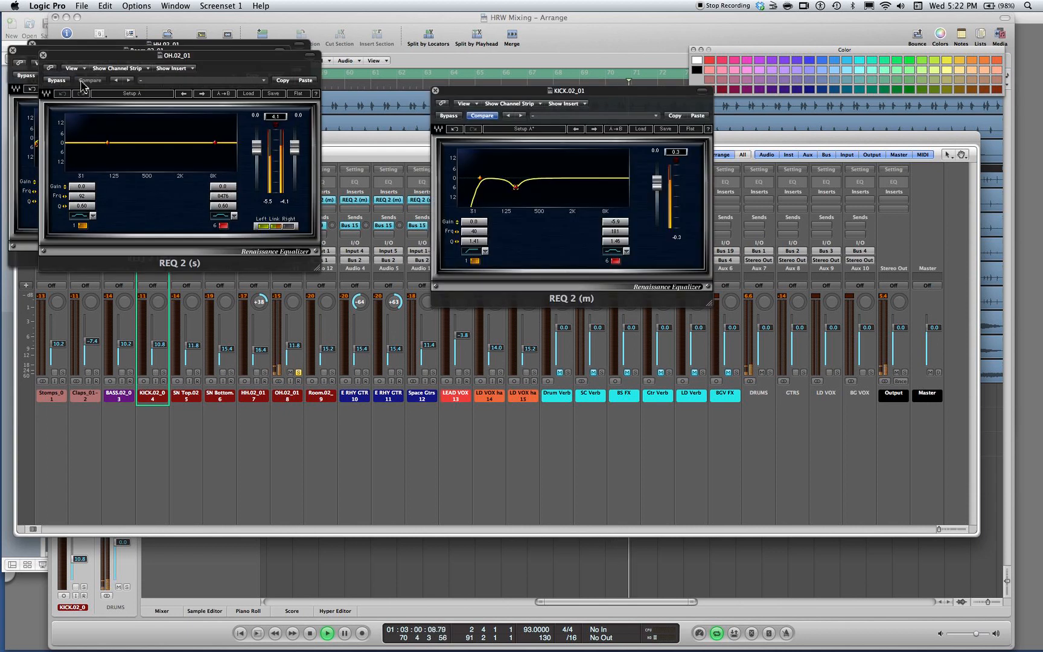
pyautogui.click(306, 81)
pyautogui.click(306, 81)
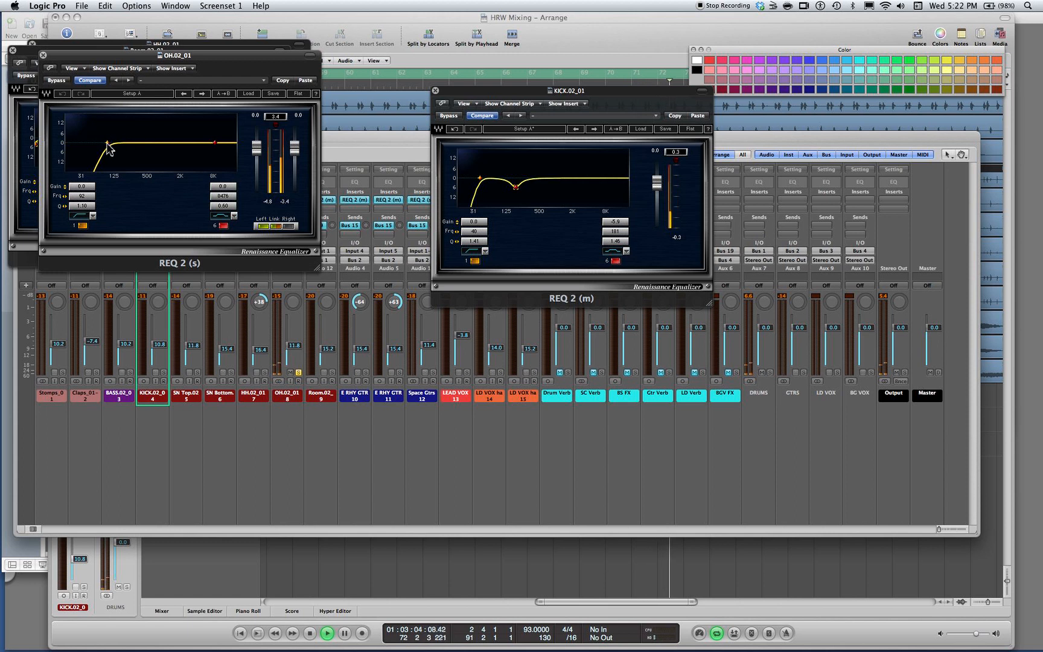
# Set OH's REQ 2 high-pass frequency to 111 Hz, soloing Kick through OH together and comparing the sound with the EQ bypassed
pyautogui.moveTo(106, 142)
pyautogui.mouseDown()
pyautogui.moveTo(121, 143)
pyautogui.moveTo(87, 143)
pyautogui.moveTo(106, 142)
pyautogui.mouseUp()
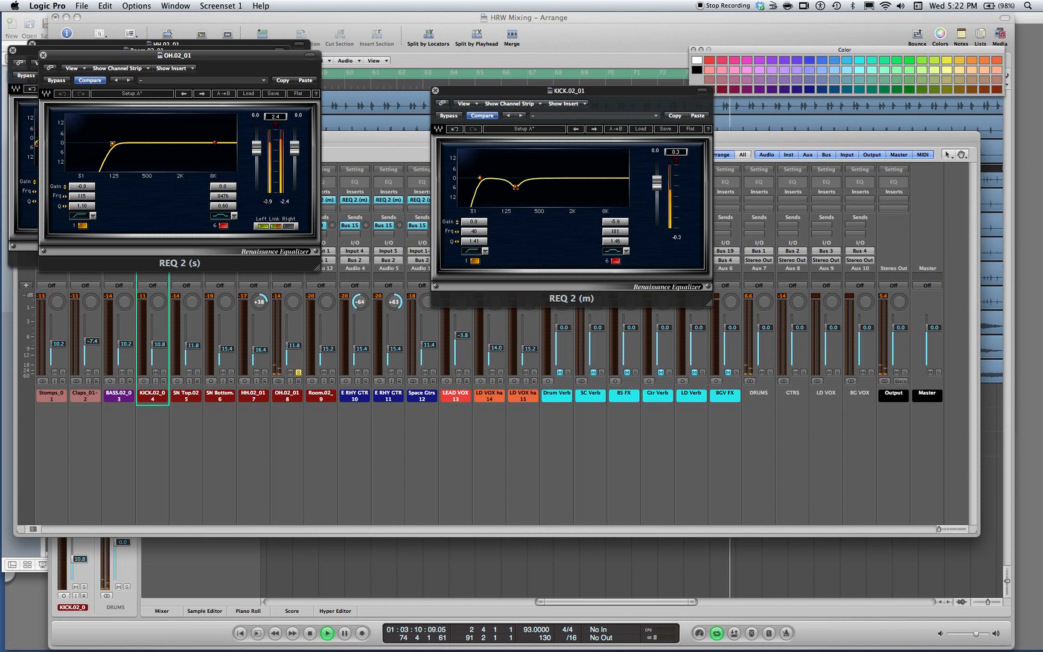
pyautogui.moveTo(112, 144); pyautogui.dragTo(117, 144)
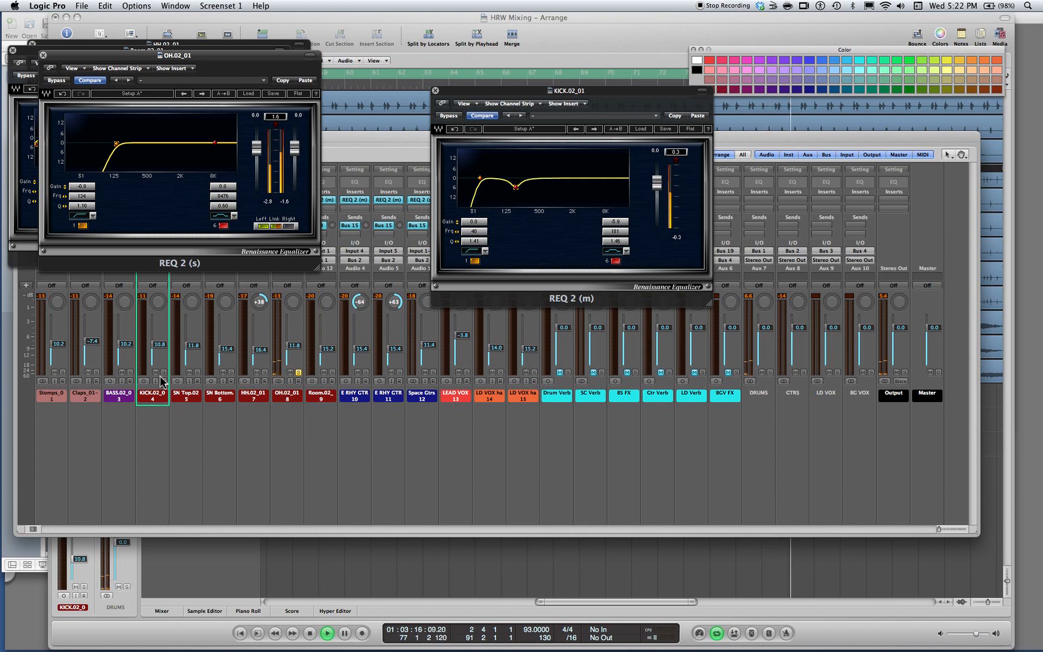
pyautogui.moveTo(149, 439); pyautogui.dragTo(291, 389)
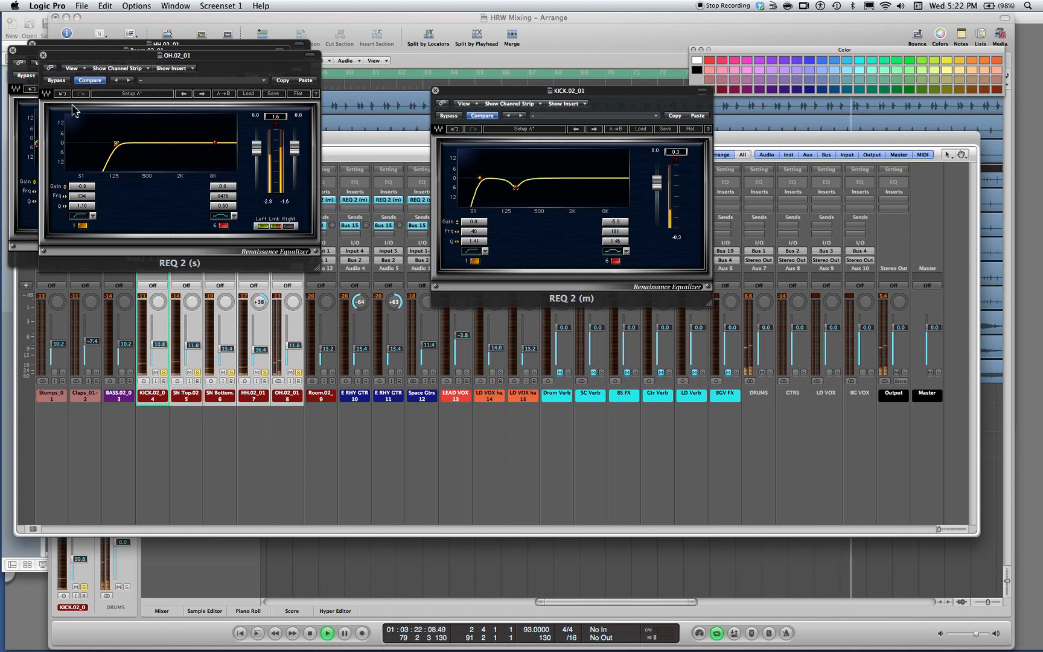
pyautogui.click(60, 81)
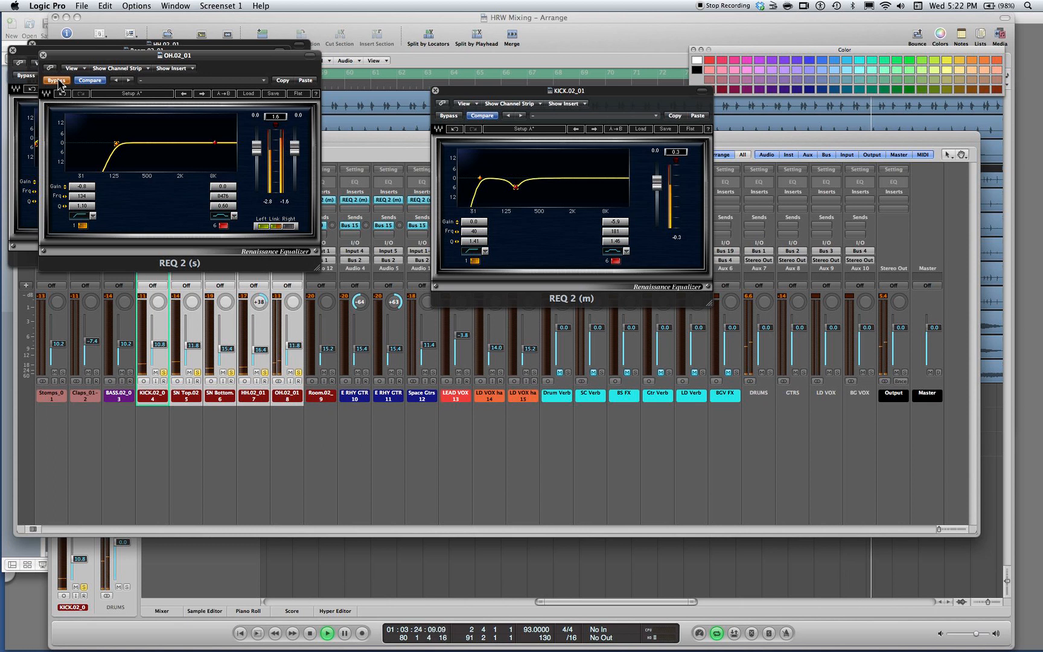
pyautogui.click(59, 81)
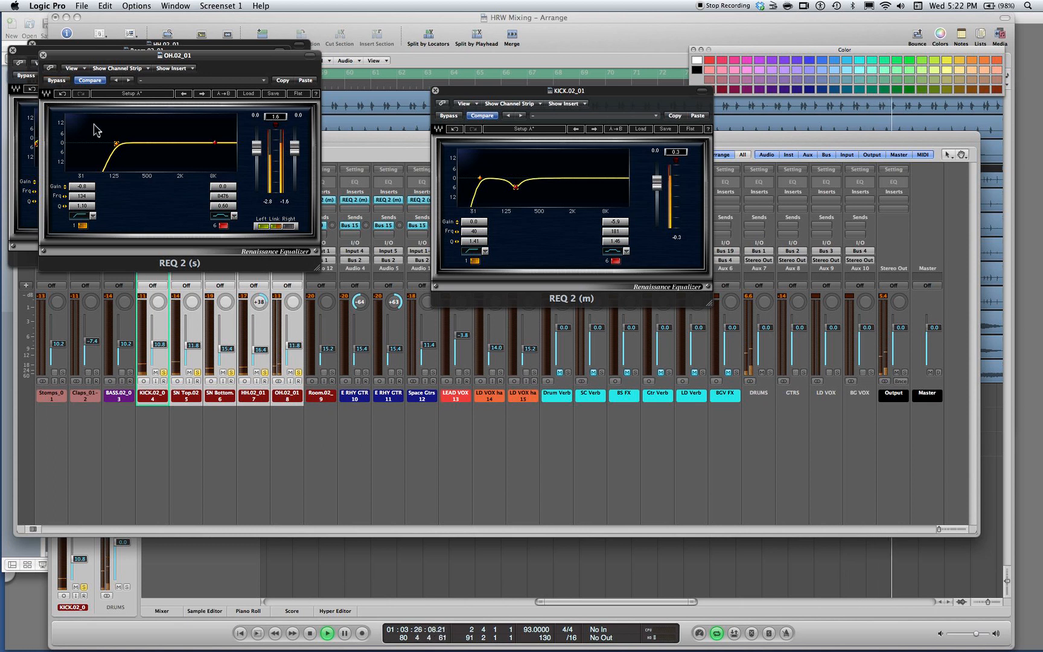
pyautogui.moveTo(116, 143); pyautogui.dragTo(111, 143)
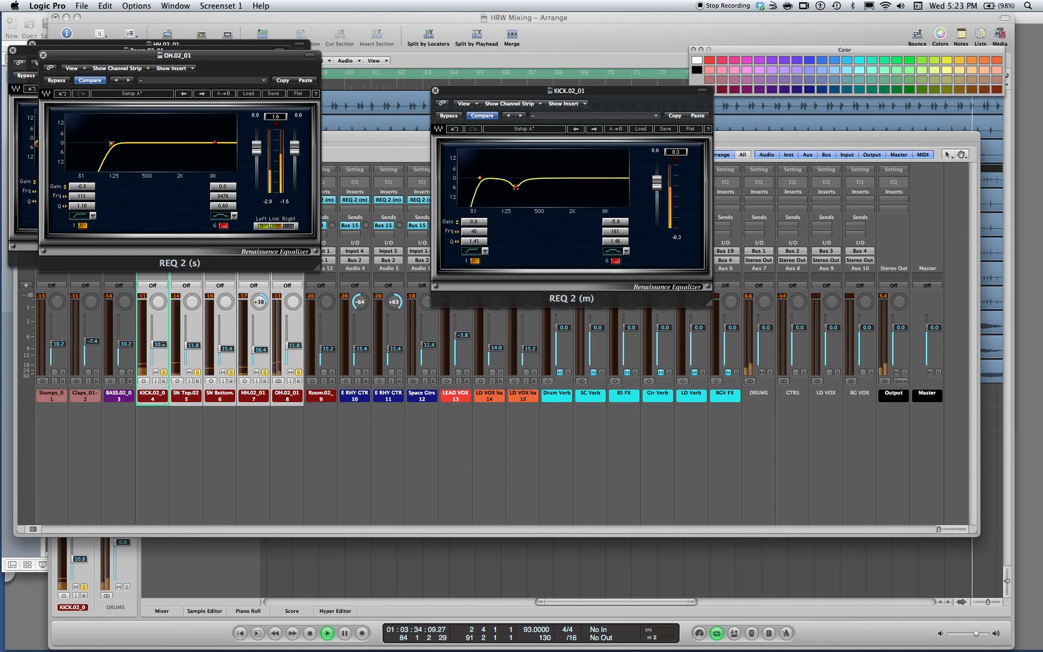
# Set the Kick level to -10.0 dB, deselect the drum channels, and leave only Room soloed
pyautogui.moveTo(159, 344); pyautogui.dragTo(160, 344)
pyautogui.click(166, 448)
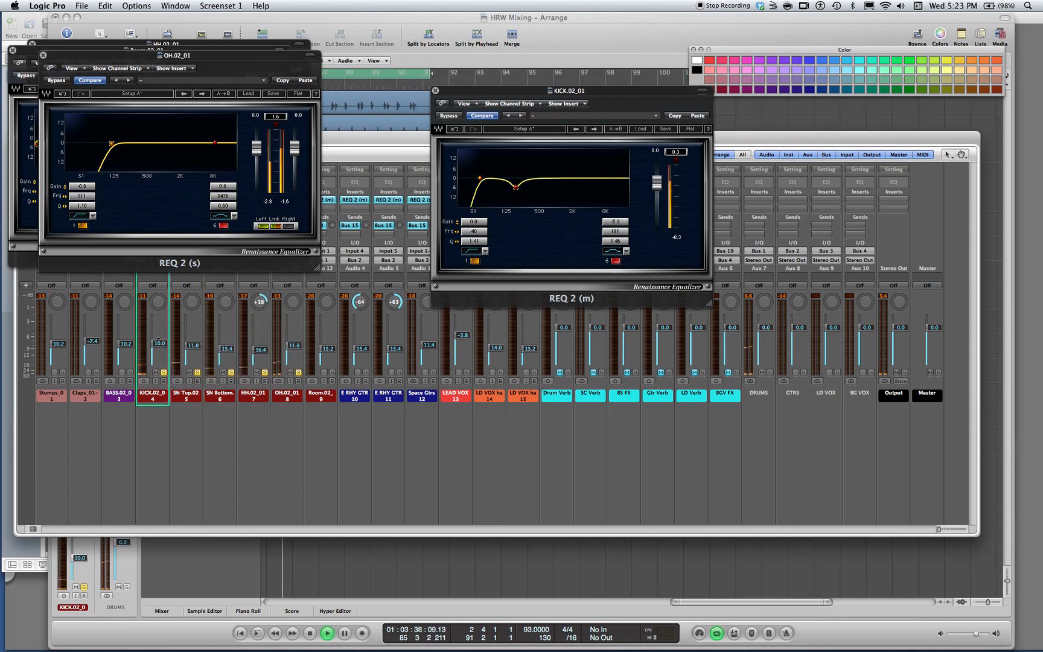
pyautogui.click(332, 373)
pyautogui.click(299, 373)
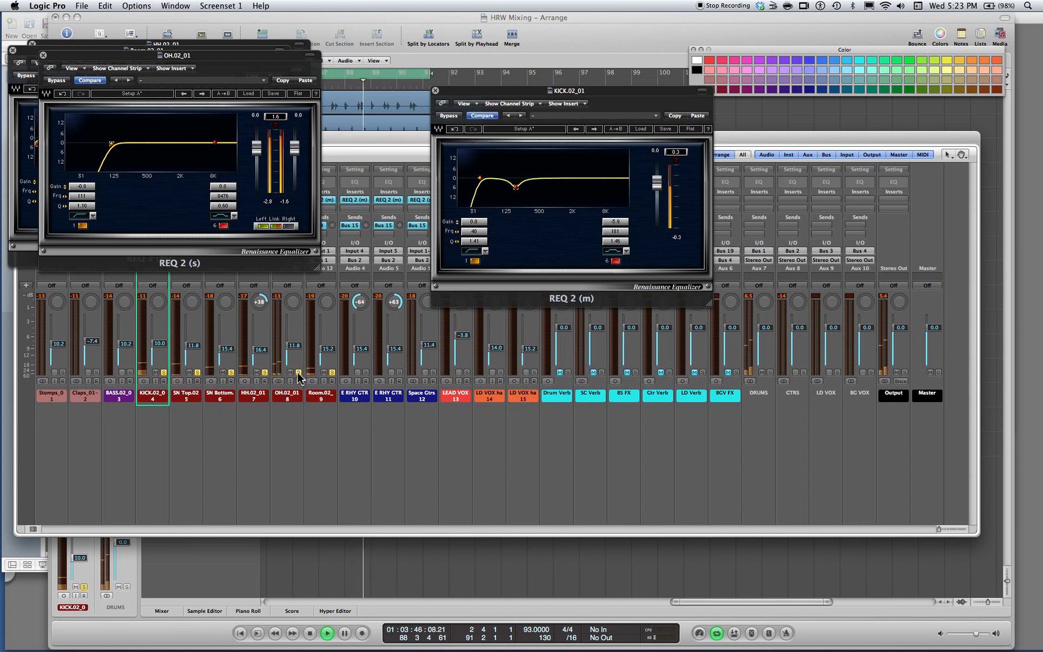
pyautogui.keyDown('alt'); pyautogui.click(331, 372); pyautogui.keyUp('alt')
pyautogui.click(332, 373)
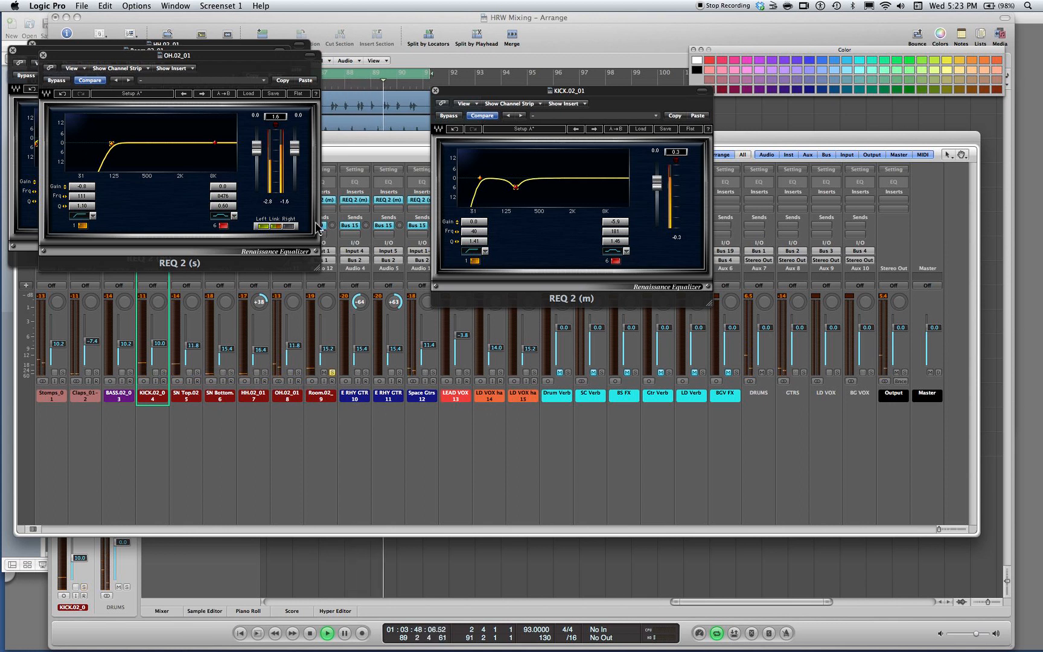
# Close the Room, OH and HH EQ windows
pyautogui.click(328, 199)
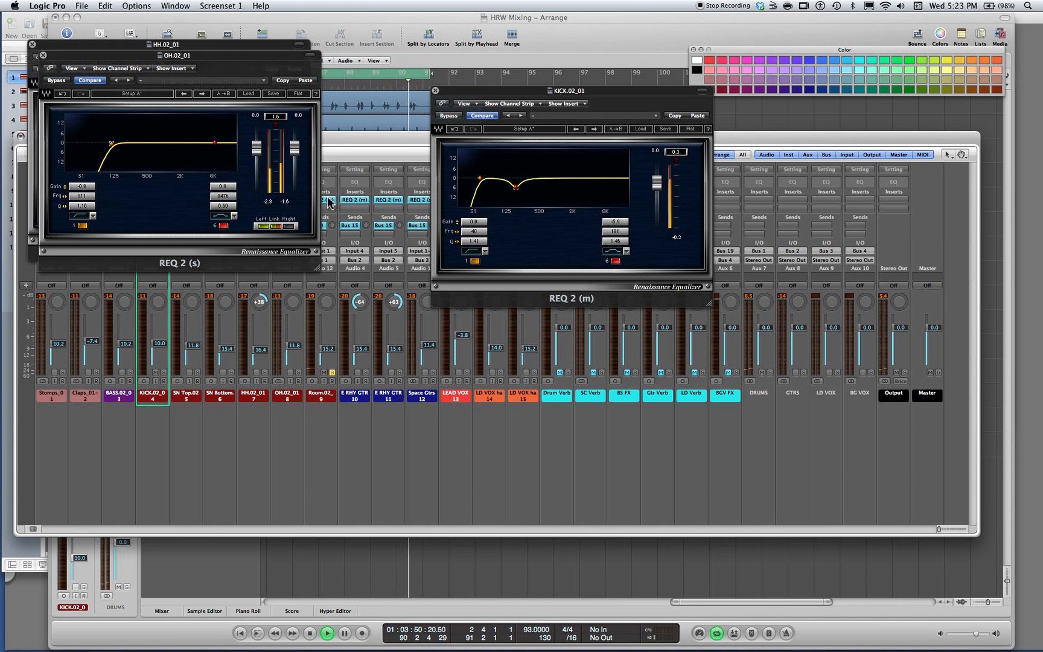
pyautogui.click(43, 55)
pyautogui.click(33, 45)
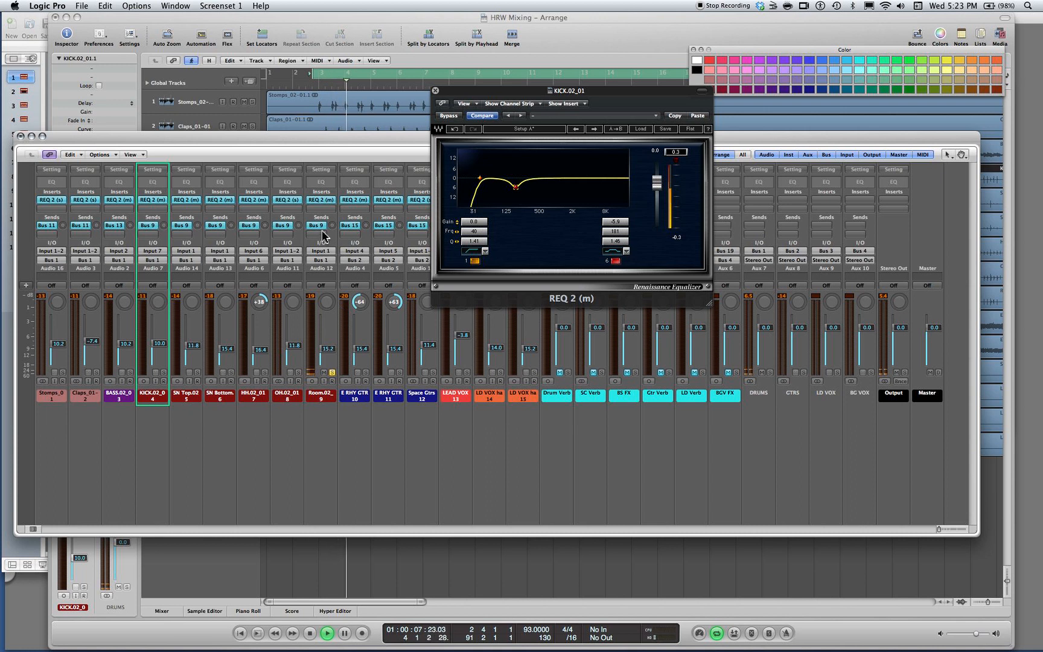
# In Room's REQ 2, raise the high-pass frequency to 102 Hz and cut 7.3 dB at about 356 Hz with a Q of 1.43
pyautogui.click(324, 200)
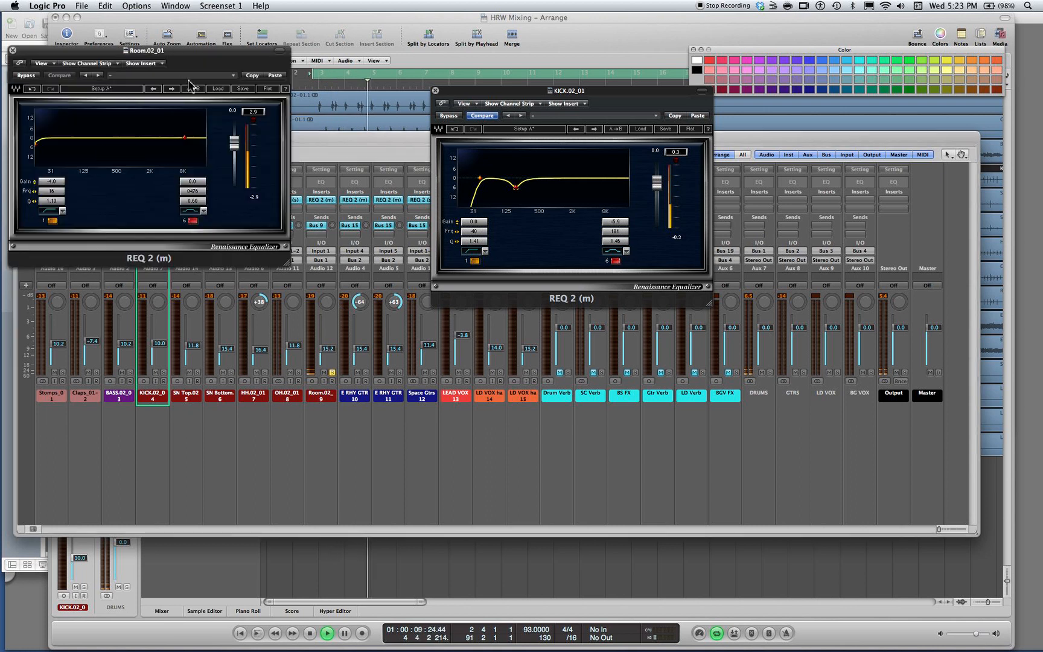
pyautogui.moveTo(51, 194)
pyautogui.mouseDown()
pyautogui.moveTo(51, 168)
pyautogui.moveTo(51, 199)
pyautogui.mouseUp()
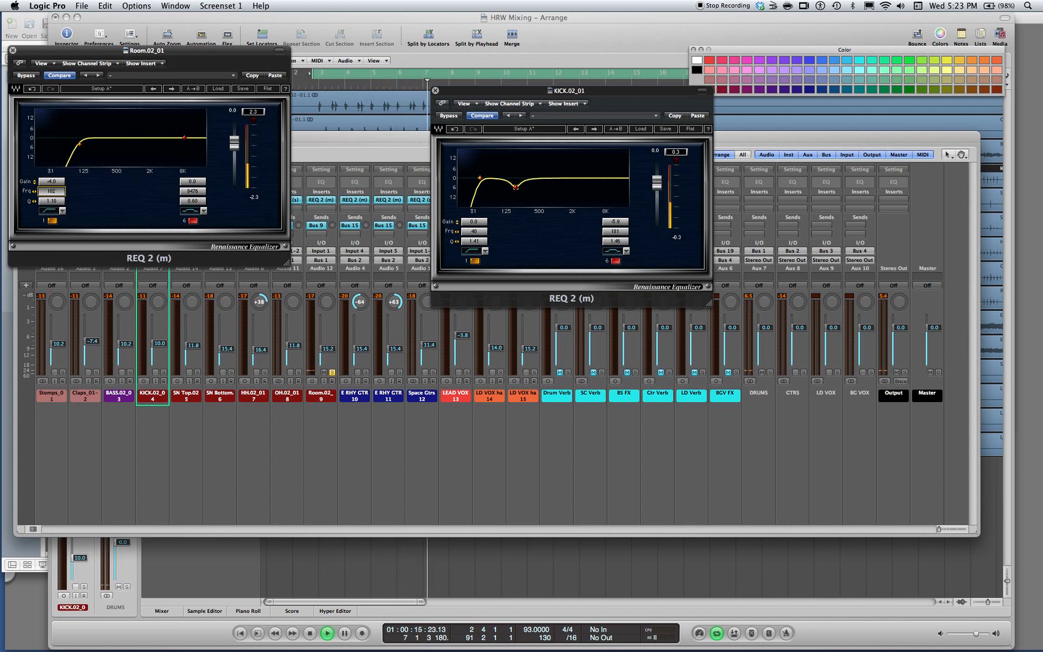
pyautogui.moveTo(186, 138); pyautogui.dragTo(107, 123)
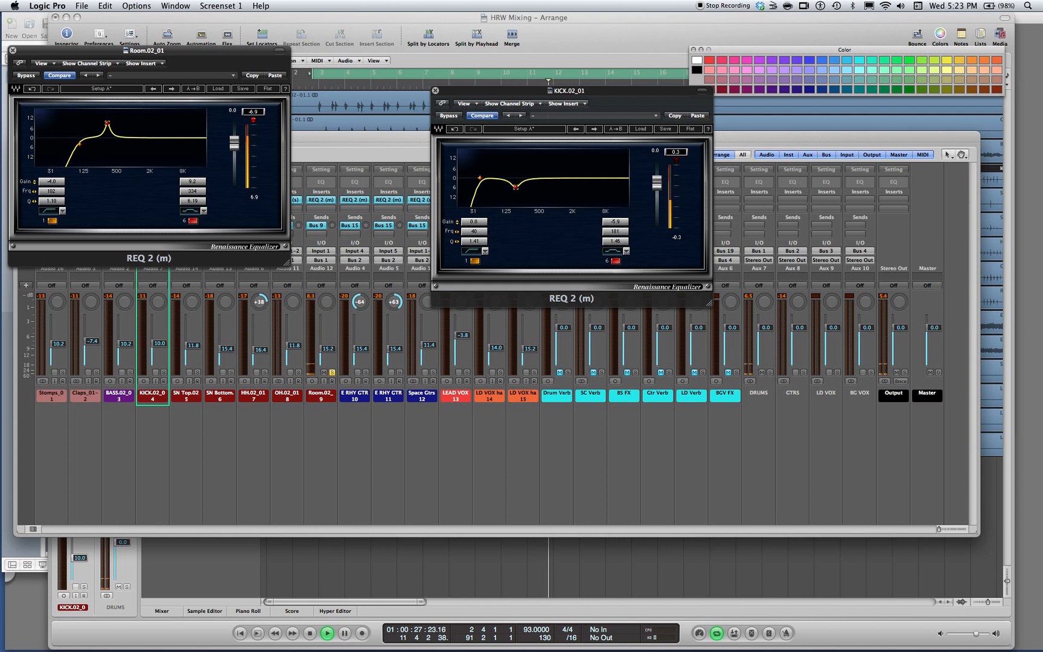
pyautogui.moveTo(107, 122); pyautogui.dragTo(108, 141)
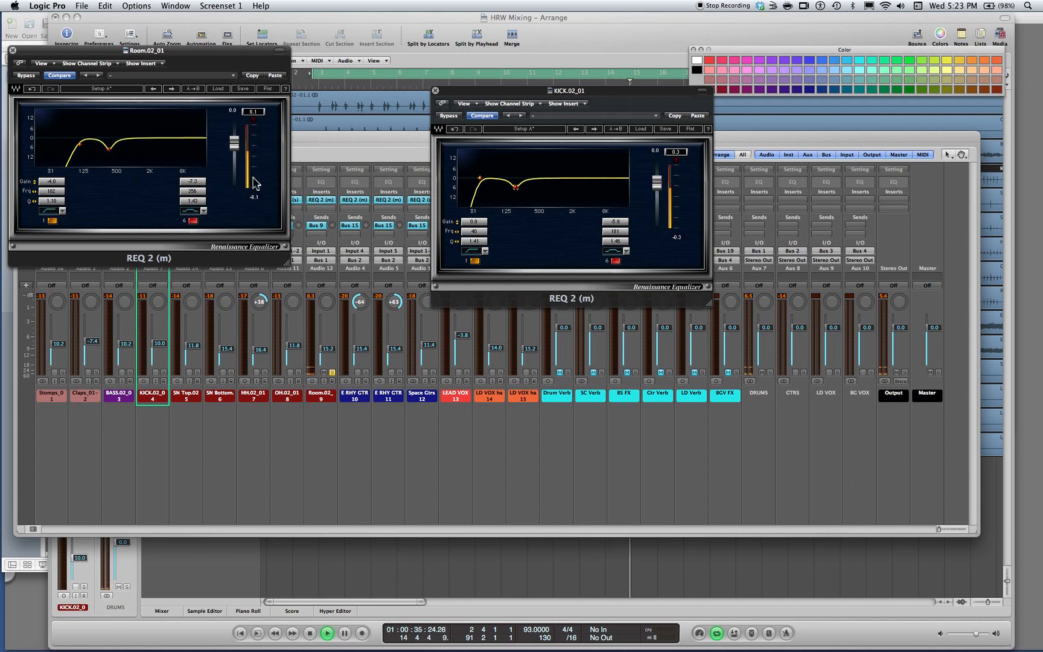
# Solo all drum channels from Kick through Room together, deselect them, and set the Room level to -11.6 dB
pyautogui.click(332, 376)
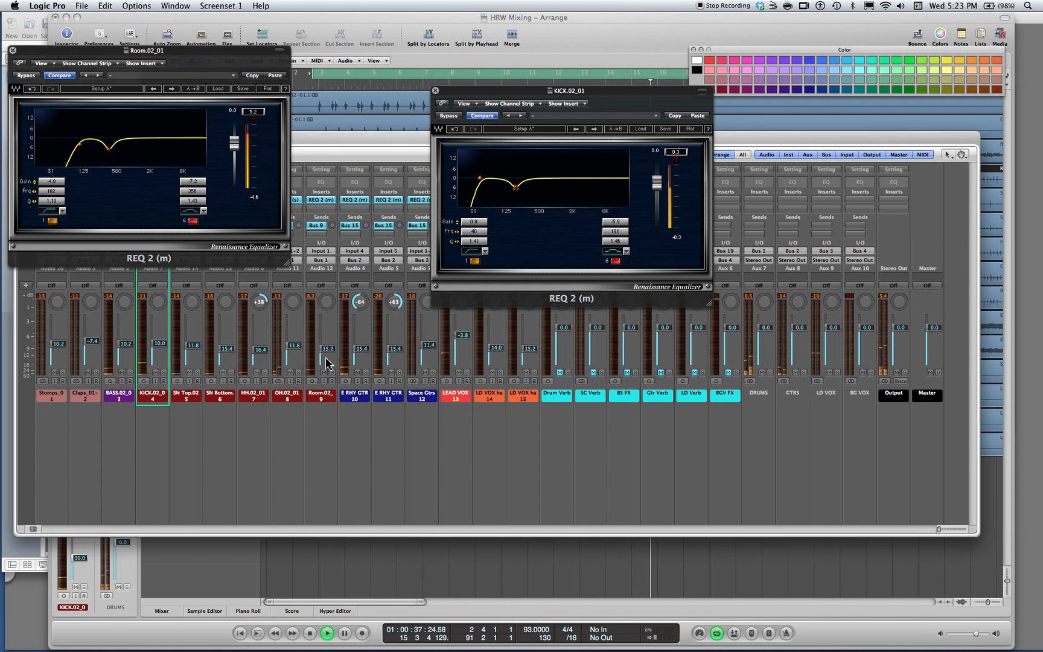
pyautogui.click(318, 403)
pyautogui.moveTo(316, 398); pyautogui.dragTo(147, 388)
pyautogui.click(332, 372)
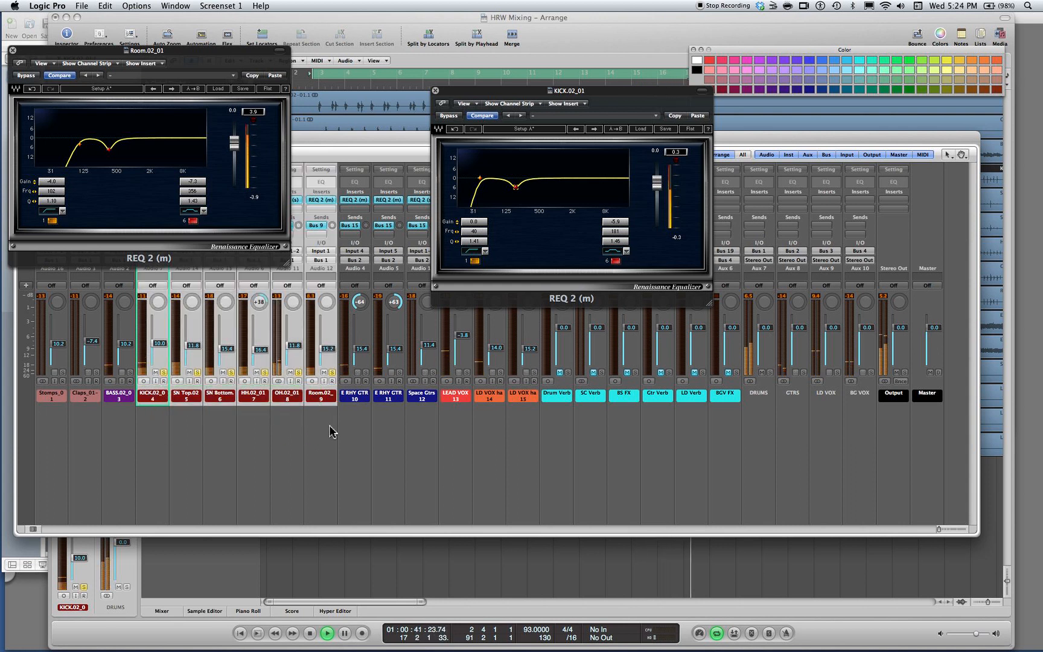
pyautogui.click(324, 467)
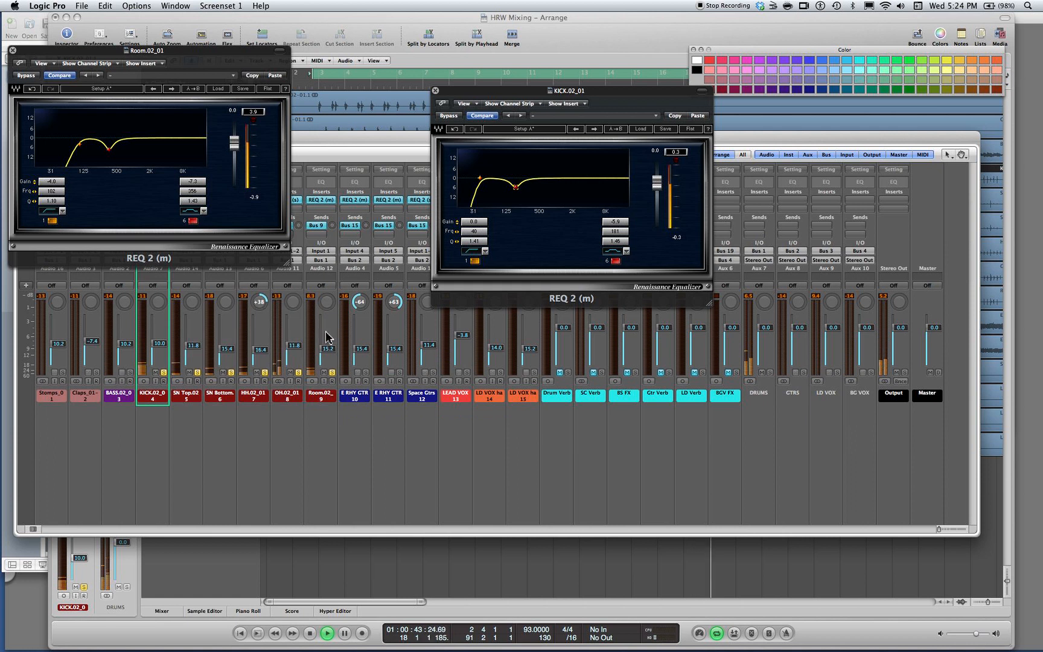
pyautogui.moveTo(329, 348)
pyautogui.mouseDown()
pyautogui.moveTo(329, 442)
pyautogui.moveTo(325, 341)
pyautogui.mouseUp()
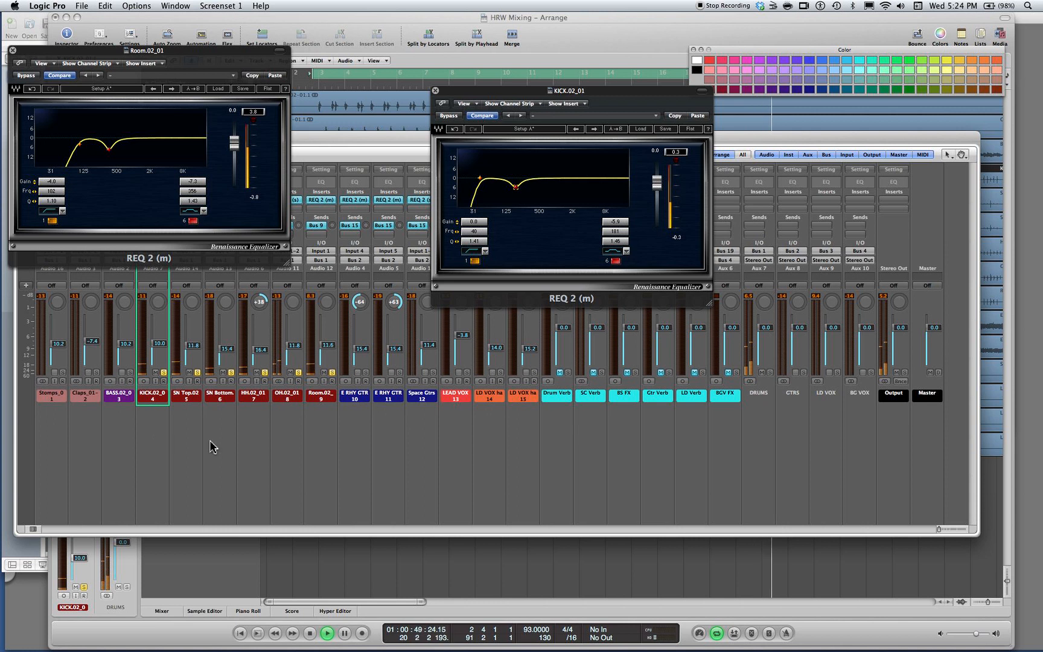
# Select BASS, solo it alongside the drums, move Room's EQ window aside, and open BASS's REQ 2
pyautogui.moveTo(152, 436); pyautogui.dragTo(329, 396)
pyautogui.click(110, 399)
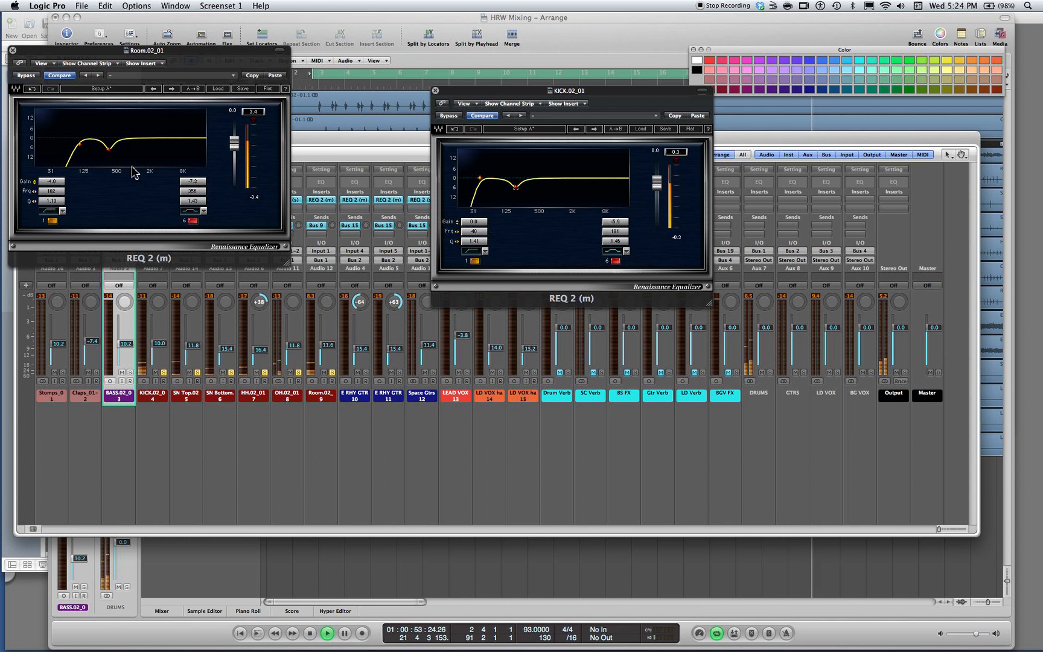
pyautogui.moveTo(117, 51); pyautogui.dragTo(529, 44)
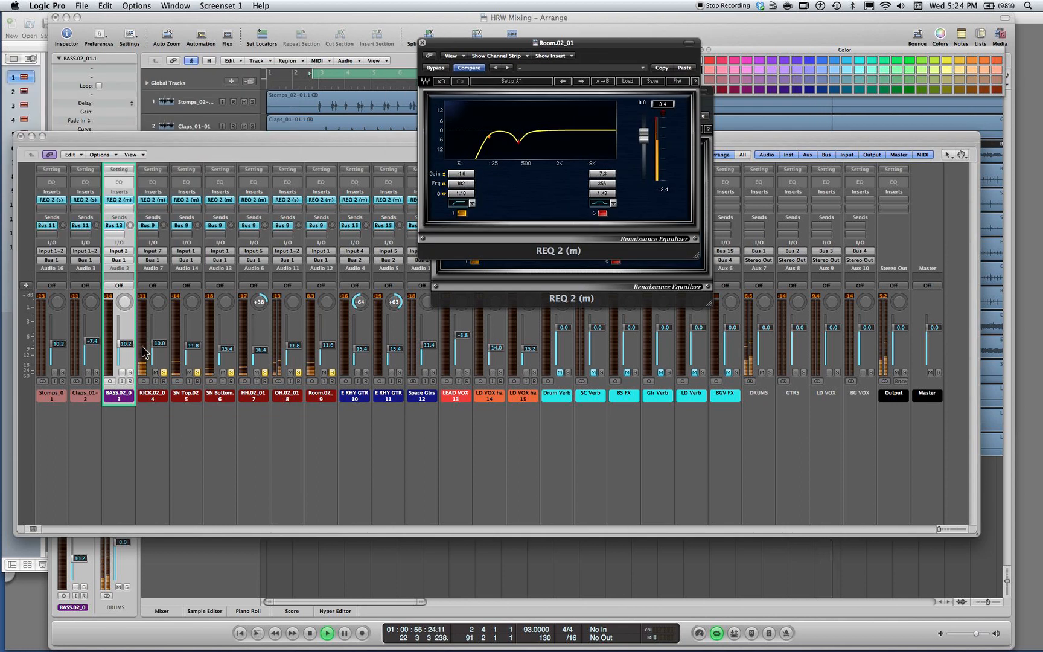
pyautogui.click(129, 372)
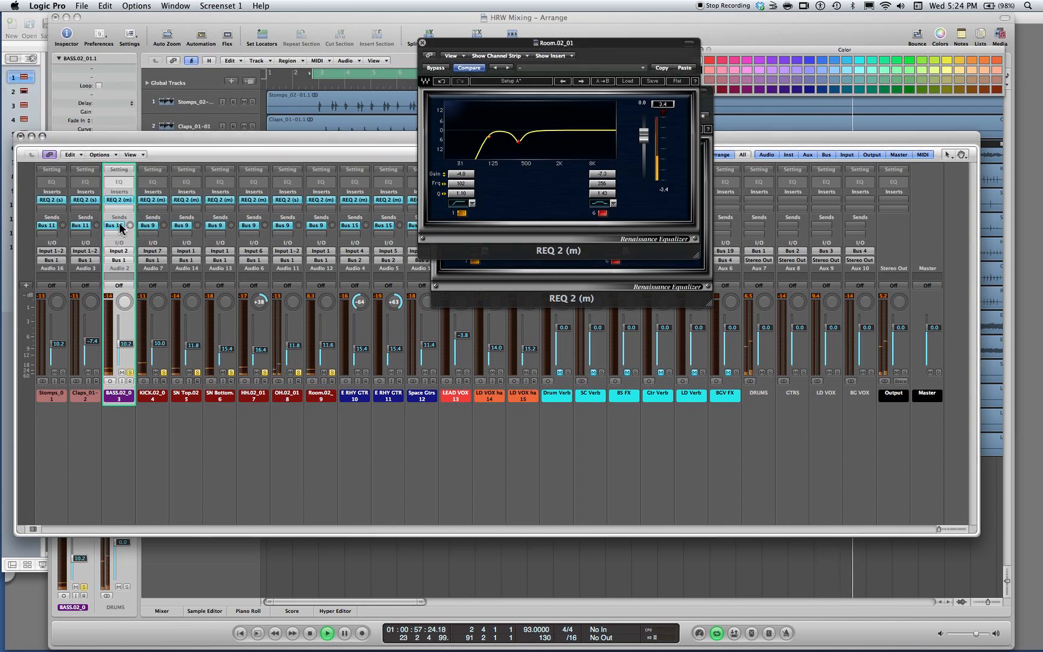
pyautogui.click(119, 199)
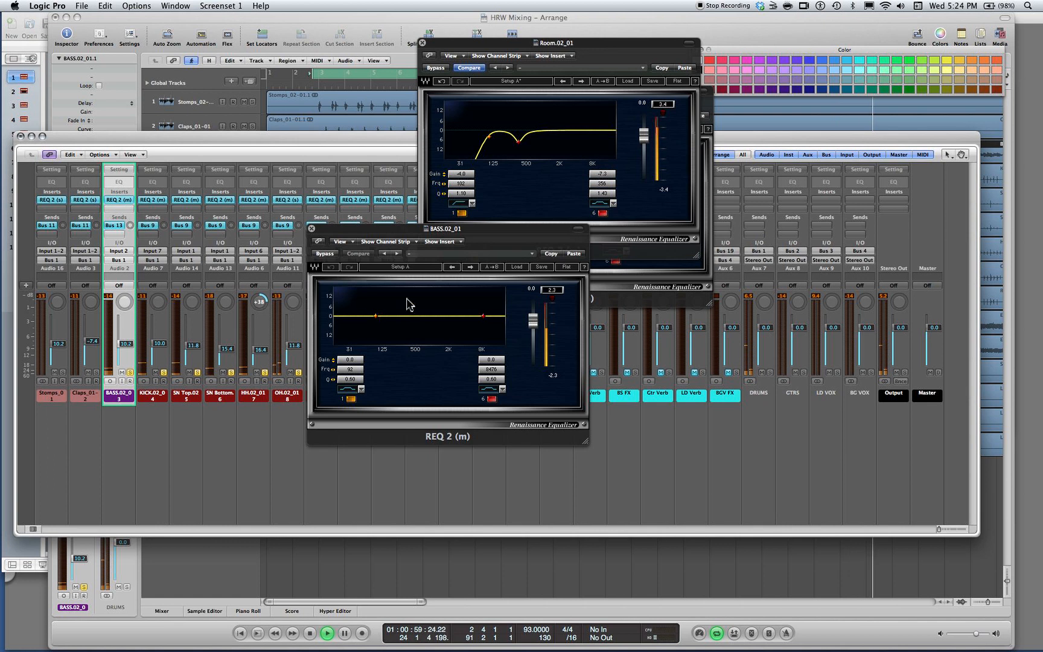
# Paste the copied high-pass settings into BASS's REQ 2, lower the frequency to 29 Hz, and set the gain to -1.4 dB
pyautogui.click(435, 295)
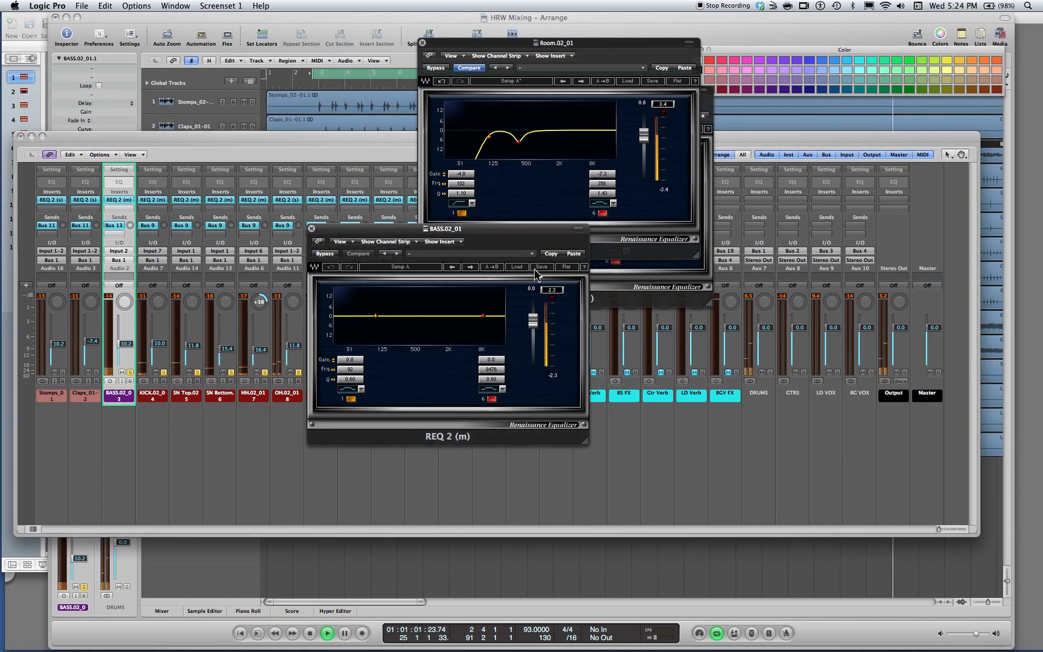
pyautogui.click(574, 255)
pyautogui.moveTo(354, 370)
pyautogui.mouseDown()
pyautogui.moveTo(311, 370)
pyautogui.moveTo(324, 370)
pyautogui.mouseUp()
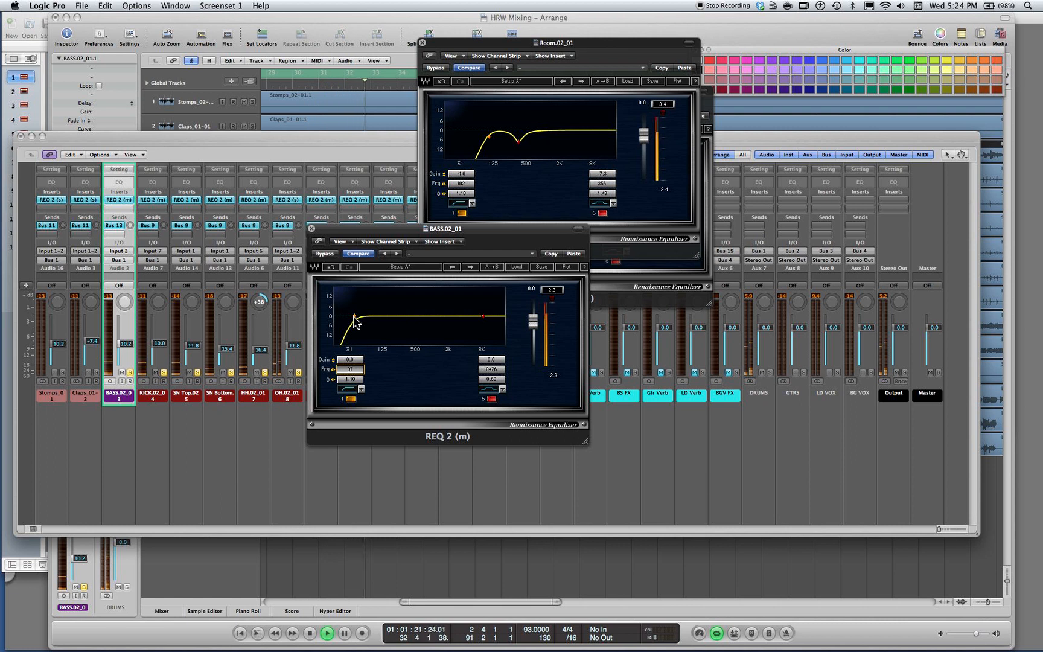
pyautogui.moveTo(355, 321)
pyautogui.mouseDown()
pyautogui.moveTo(335, 317)
pyautogui.moveTo(346, 318)
pyautogui.mouseUp()
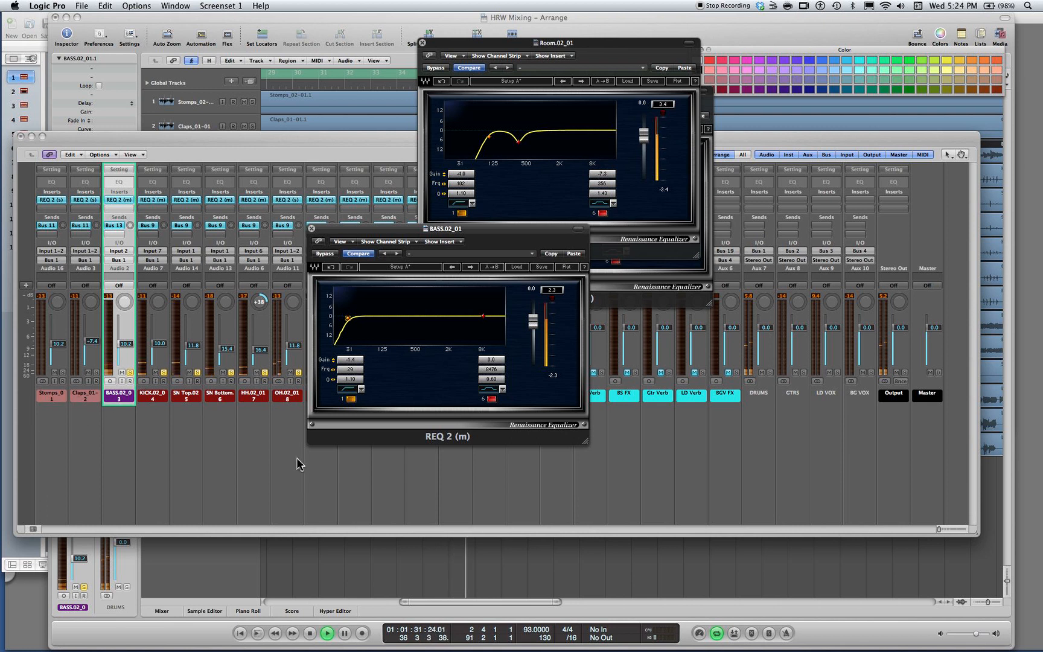
# Move BASS's EQ window aside, select both E RHY GTR channels, and open their REQ 2 windows side by side
pyautogui.moveTo(353, 232); pyautogui.dragTo(614, 169)
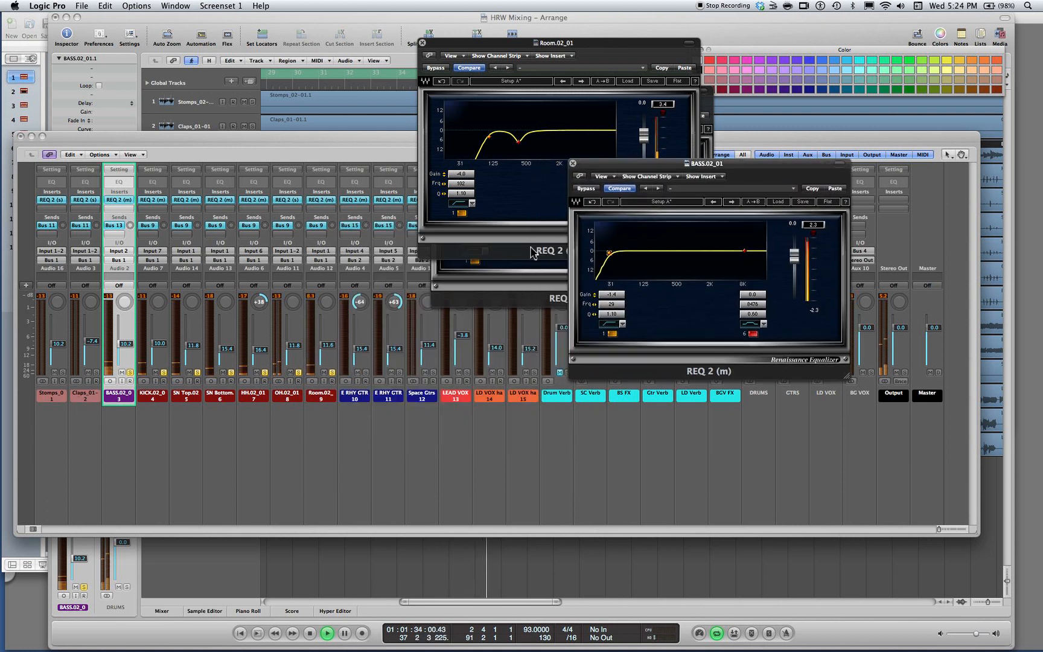
pyautogui.moveTo(354, 401); pyautogui.dragTo(389, 399)
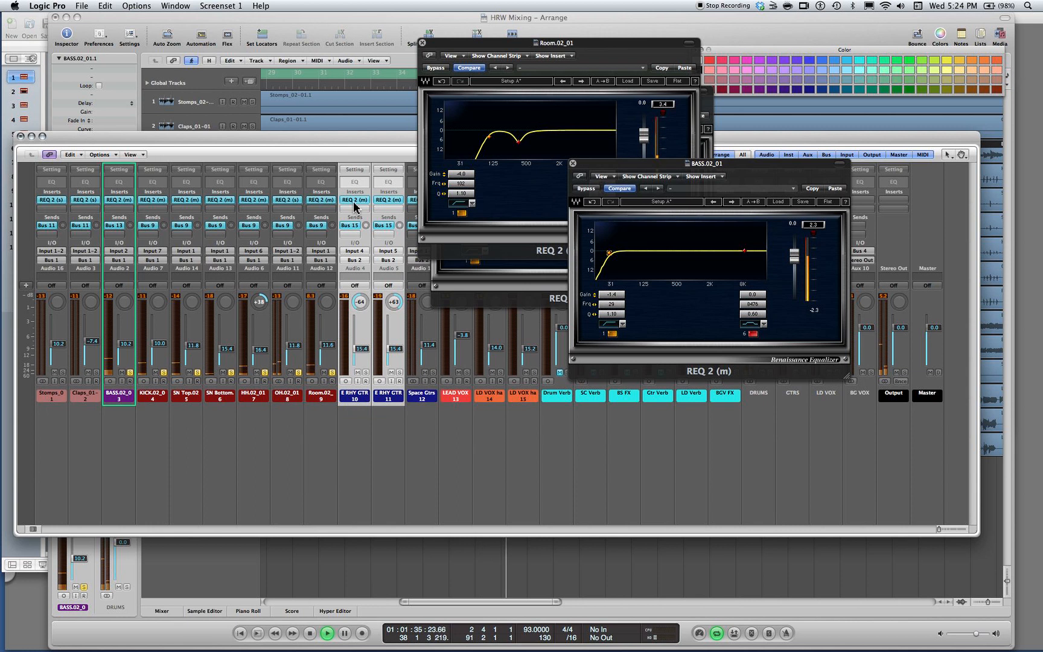
pyautogui.click(355, 201)
pyautogui.click(384, 201)
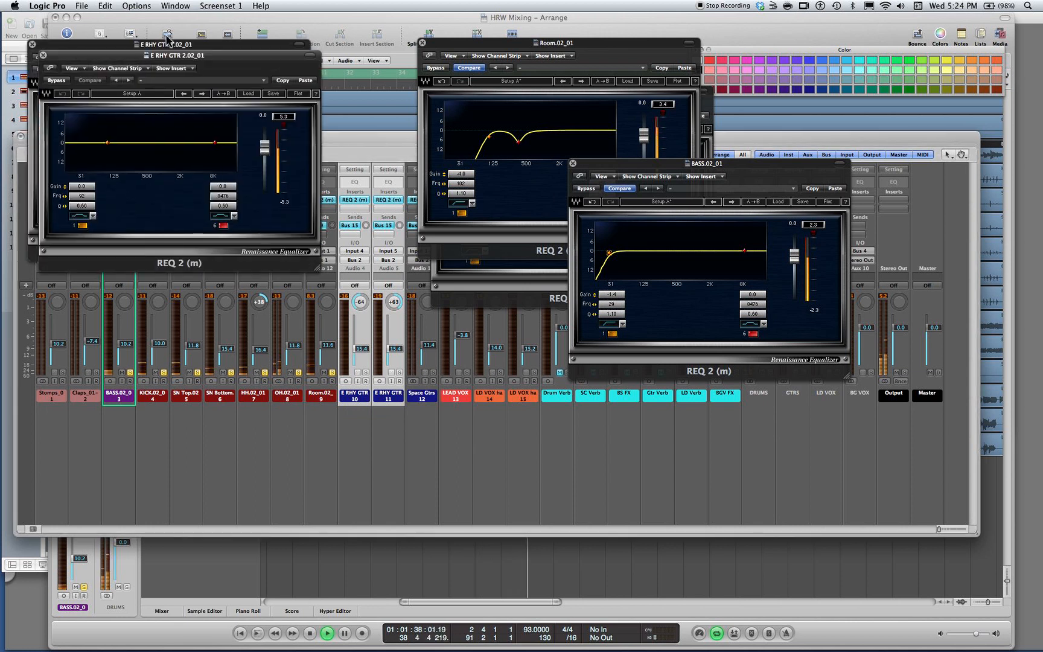
pyautogui.moveTo(183, 50); pyautogui.dragTo(464, 34)
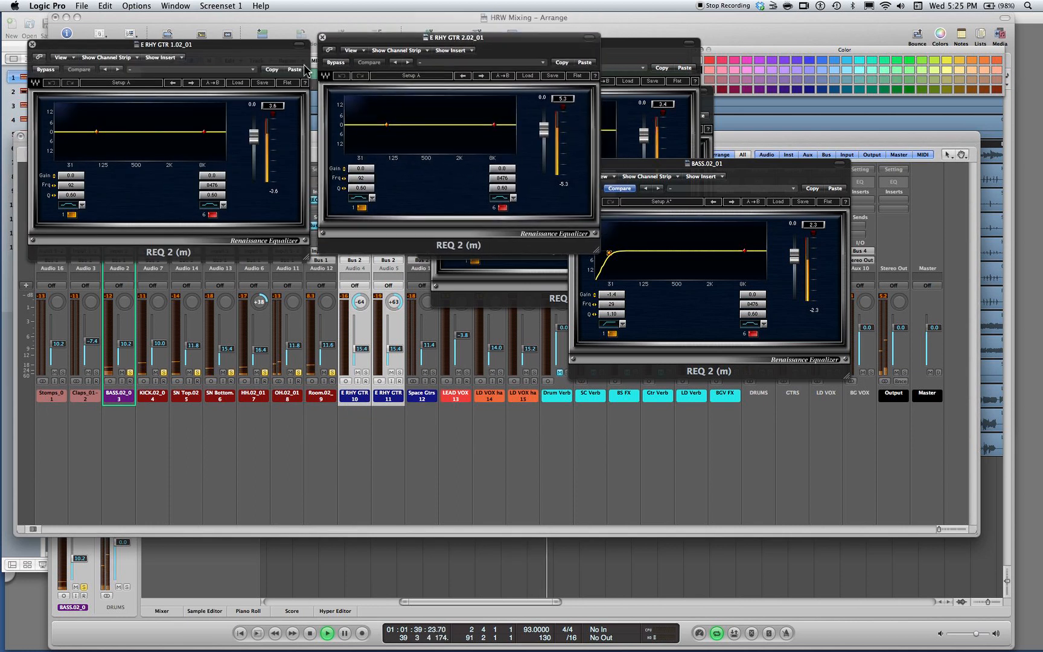
# Paste the copied high-pass settings into both rhythm guitar EQs and solo the two guitar channels with the rest
pyautogui.click(294, 70)
pyautogui.click(585, 62)
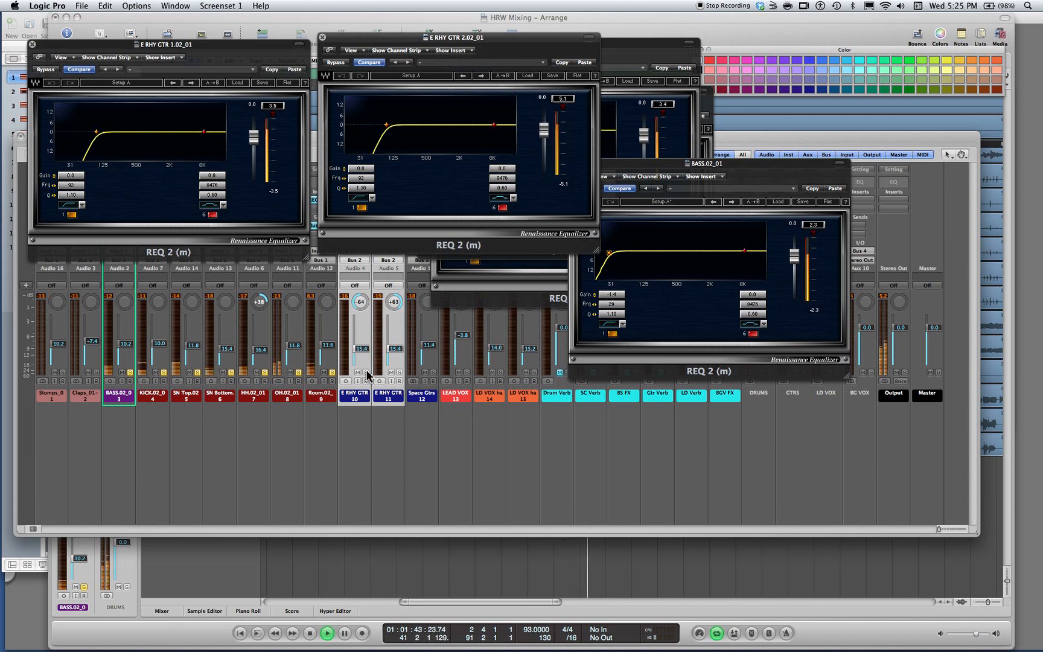
pyautogui.click(366, 373)
# Lower the high-pass frequency to 75 Hz on E RHY GTR 1 and 74 Hz on E RHY GTR 2
pyautogui.moveTo(95, 132)
pyautogui.mouseDown()
pyautogui.moveTo(154, 130)
pyautogui.moveTo(91, 133)
pyautogui.mouseUp()
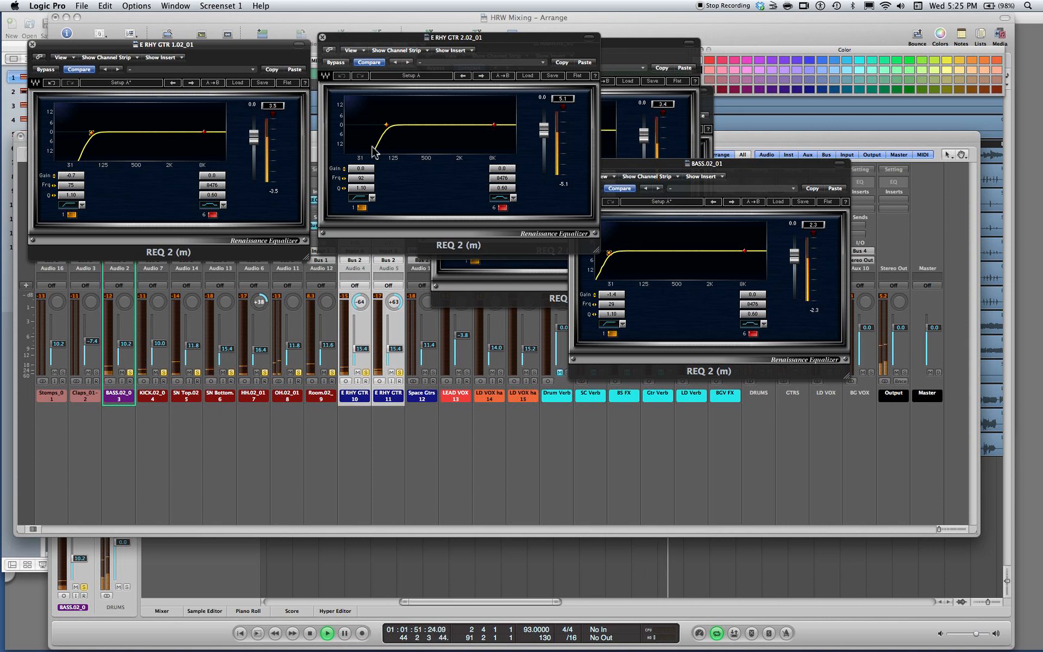
pyautogui.moveTo(390, 132); pyautogui.dragTo(387, 131)
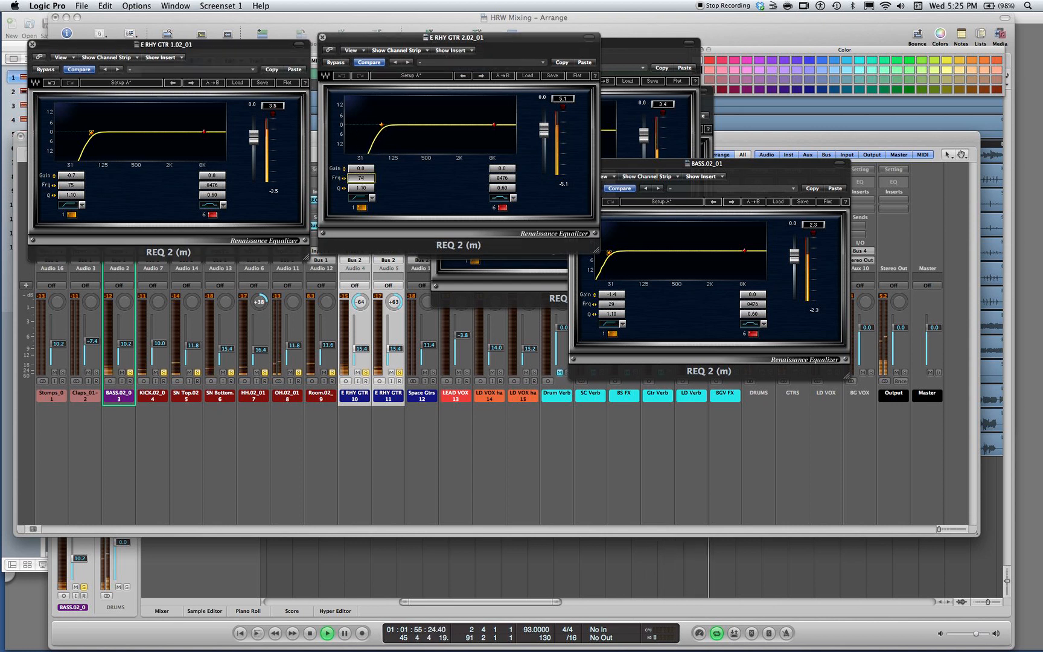
pyautogui.moveTo(381, 125); pyautogui.dragTo(380, 125)
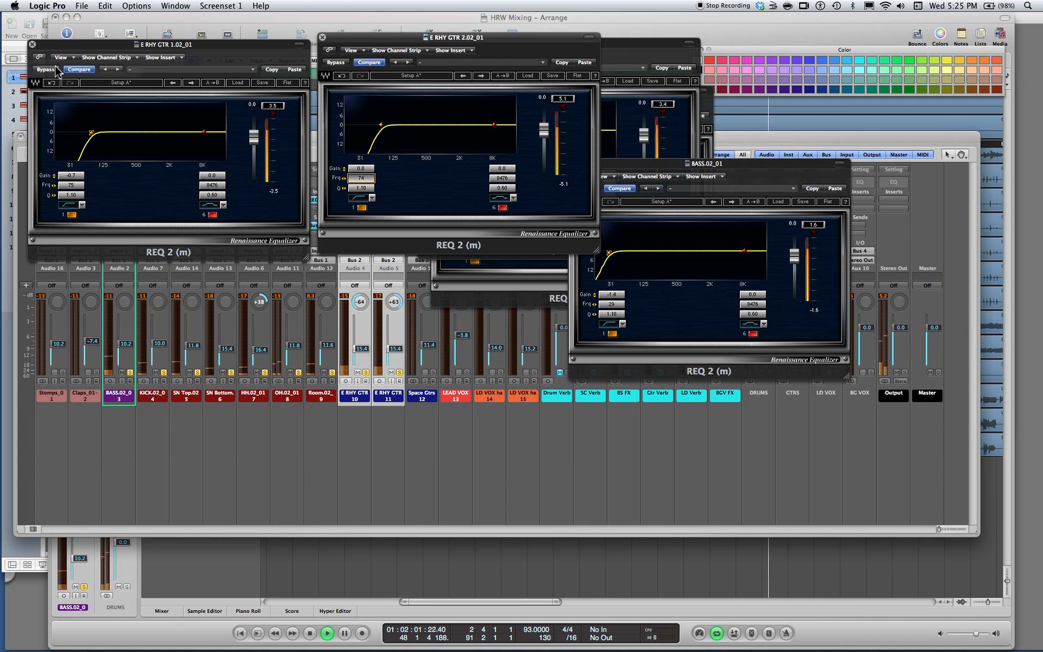
# Close the EQ windows of both rhythm guitars, Room and Kick
pyautogui.click(33, 44)
pyautogui.click(323, 38)
pyautogui.click(423, 43)
pyautogui.click(436, 91)
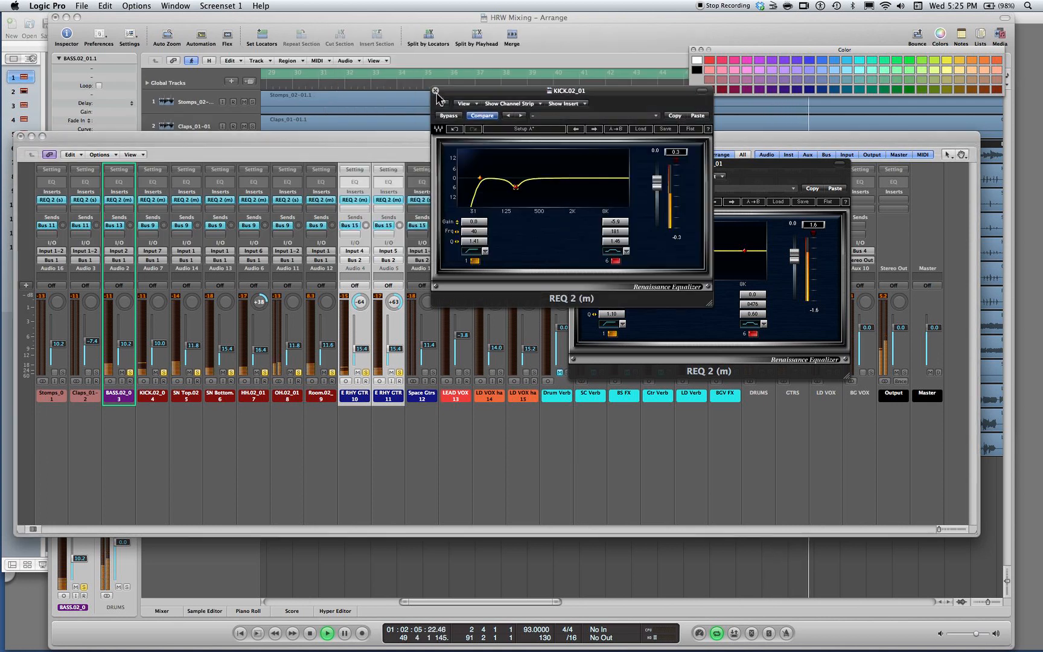
# Close the last two open EQ windows and select the channels from BASS through E RHY GTR 2
pyautogui.click(435, 91)
pyautogui.click(574, 163)
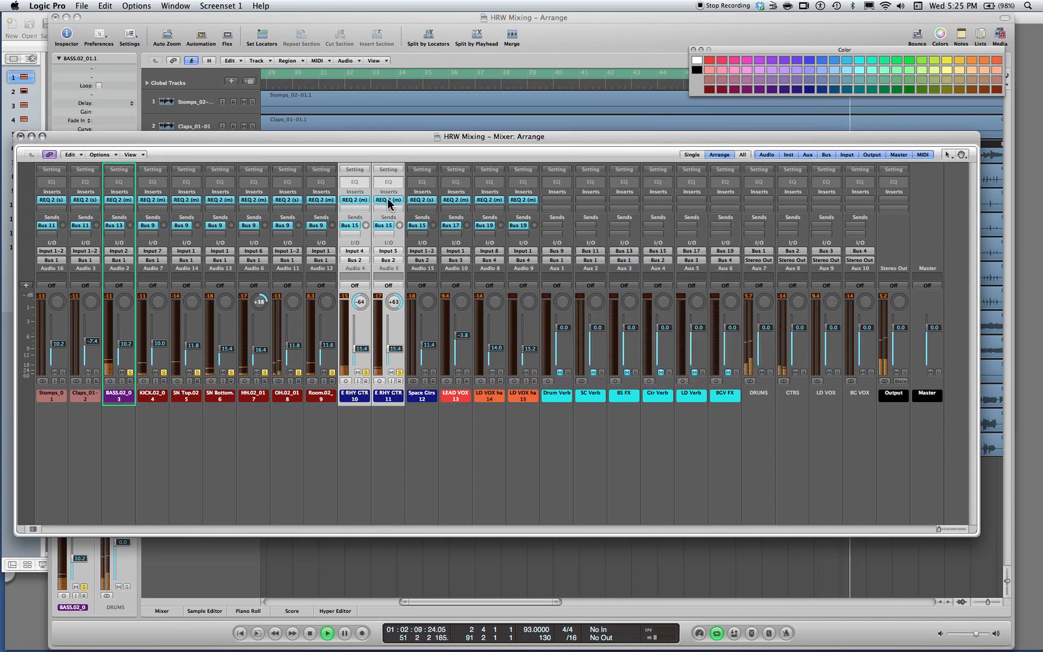
pyautogui.click(386, 438)
pyautogui.moveTo(387, 438); pyautogui.dragTo(119, 264)
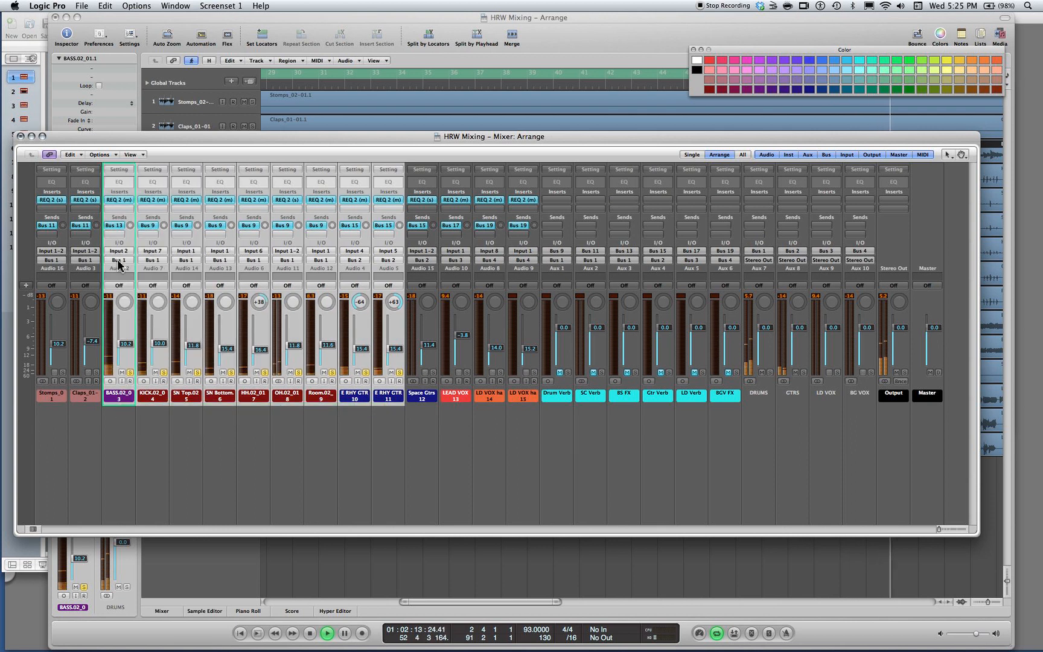
# Bypass the REQ 2 insert on each of the channels from BASS through E RHY GTR 2
pyautogui.keyDown('alt'); pyautogui.click(119, 202); pyautogui.keyUp('alt')
pyautogui.keyDown('alt'); pyautogui.click(191, 203); pyautogui.keyUp('alt')
pyautogui.keyDown('alt'); pyautogui.click(220, 202); pyautogui.keyUp('alt')
pyautogui.keyDown('alt'); pyautogui.click(254, 203); pyautogui.keyUp('alt')
pyautogui.keyDown('alt'); pyautogui.click(288, 202); pyautogui.keyUp('alt')
pyautogui.keyDown('alt'); pyautogui.click(323, 202); pyautogui.keyUp('alt')
pyautogui.keyDown('alt'); pyautogui.click(356, 203); pyautogui.keyUp('alt')
pyautogui.keyDown('alt'); pyautogui.click(390, 202); pyautogui.keyUp('alt')
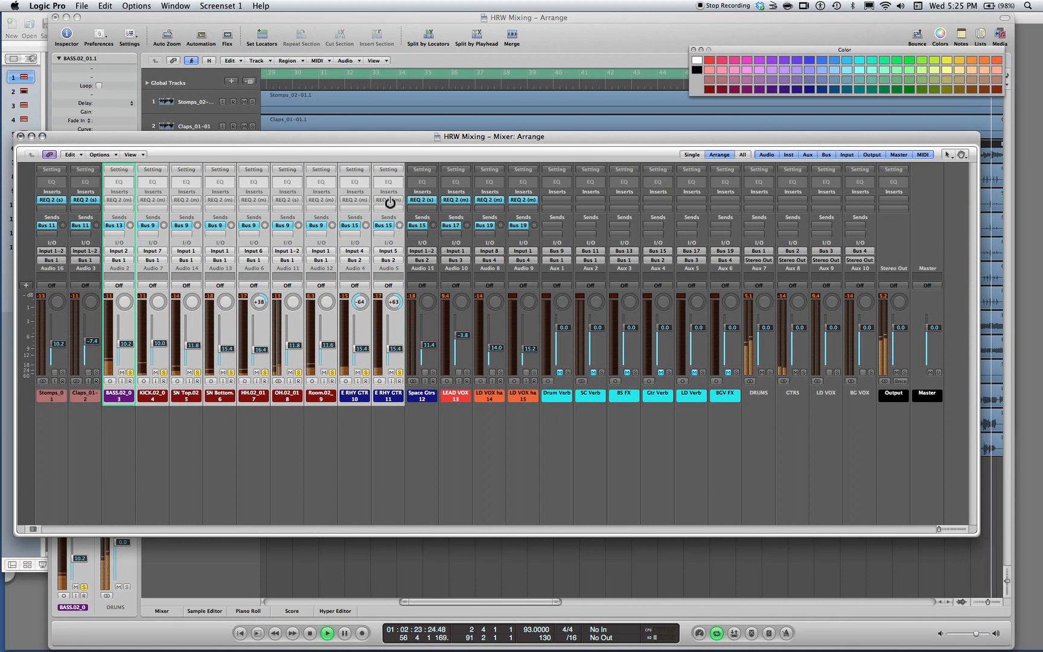
# Re-enable the REQ 2 inserts one by one from E RHY GTR 2 back to BASS
pyautogui.keyDown('alt'); pyautogui.click(390, 202); pyautogui.keyUp('alt')
pyautogui.keyDown('alt'); pyautogui.click(356, 201); pyautogui.keyUp('alt')
pyautogui.keyDown('alt'); pyautogui.click(322, 201); pyautogui.keyUp('alt')
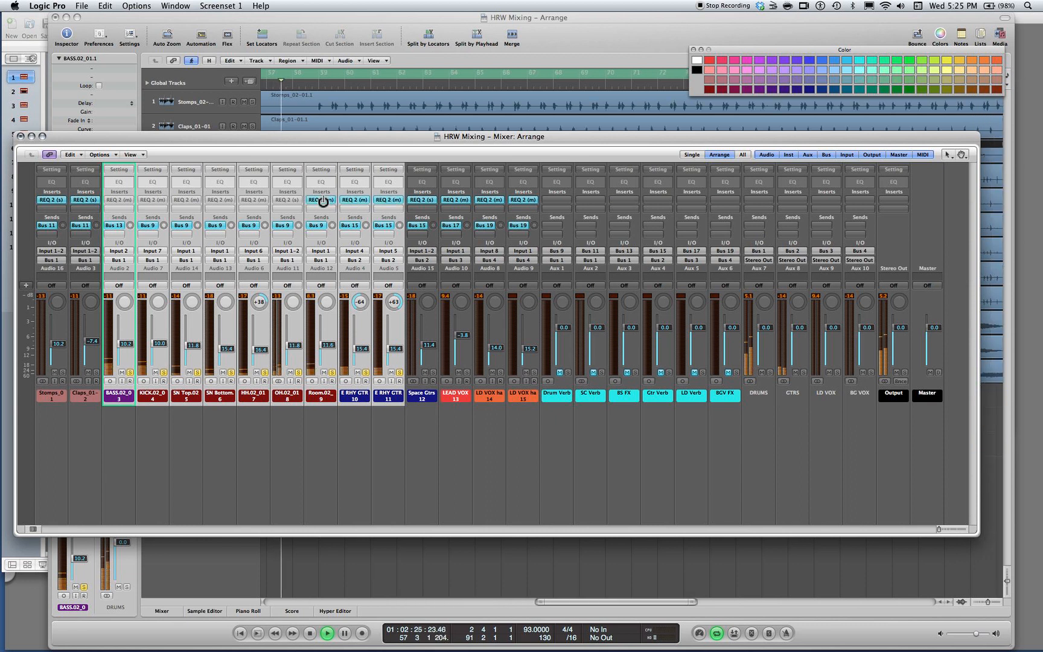
pyautogui.keyDown('alt'); pyautogui.click(288, 201); pyautogui.keyUp('alt')
pyautogui.keyDown('alt'); pyautogui.click(257, 202); pyautogui.keyUp('alt')
pyautogui.keyDown('alt'); pyautogui.click(221, 201); pyautogui.keyUp('alt')
pyautogui.keyDown('alt'); pyautogui.click(187, 201); pyautogui.keyUp('alt')
pyautogui.keyDown('alt'); pyautogui.click(153, 201); pyautogui.keyUp('alt')
pyautogui.keyDown('alt'); pyautogui.click(119, 201); pyautogui.keyUp('alt')
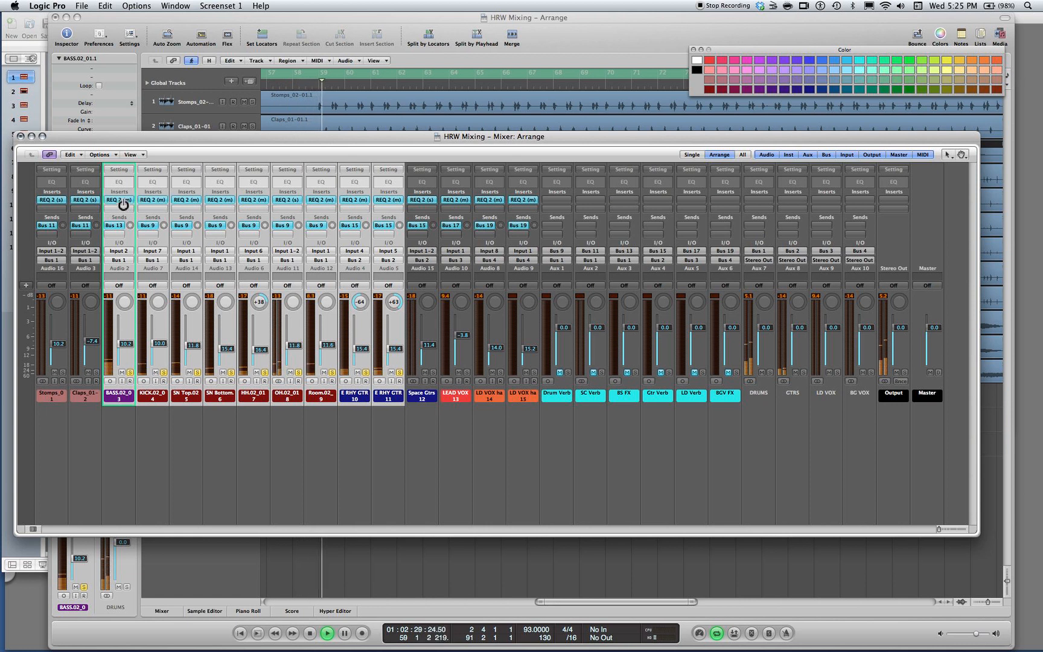
# Restart playback from the beginning, jump to about bar 11 in the arrangement, and return to the mixer
pyautogui.press('space')
pyautogui.press('space')
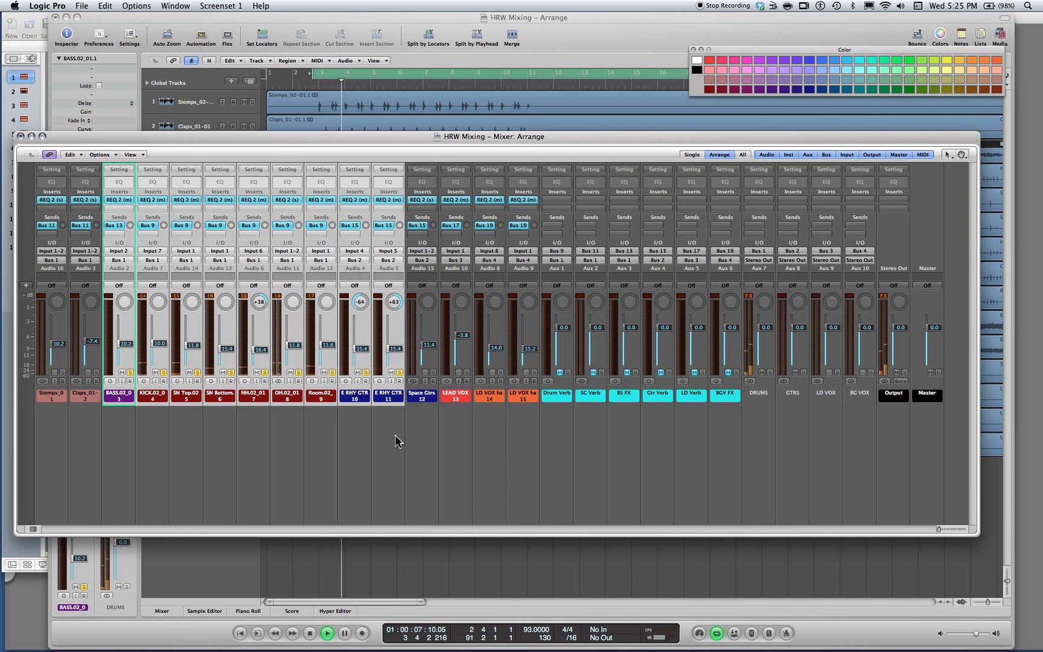
pyautogui.click(537, 91)
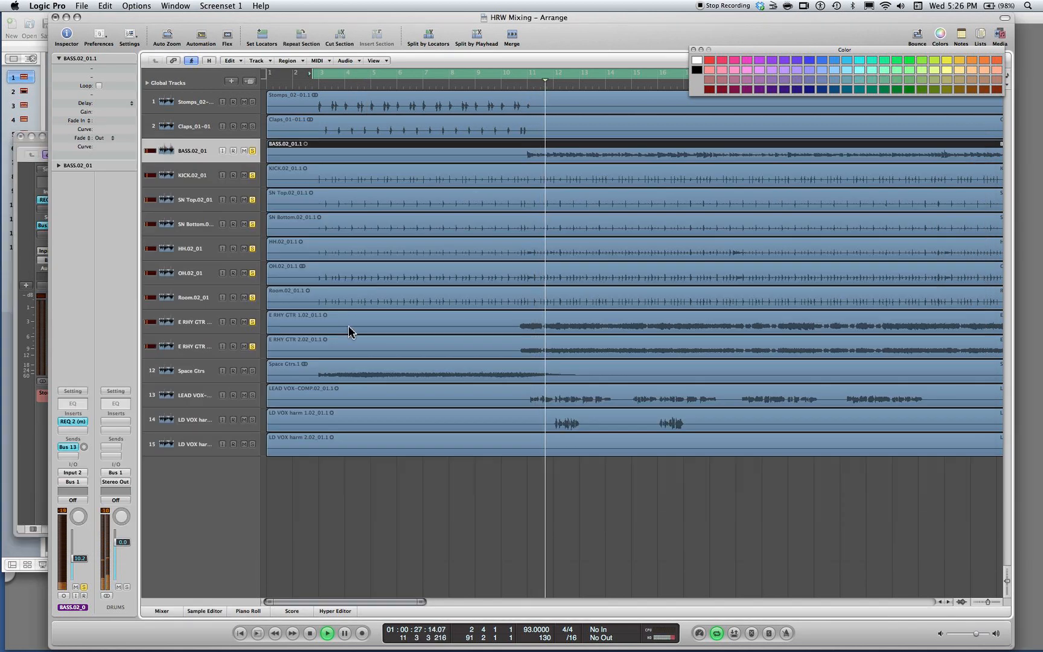
pyautogui.press('super+2')
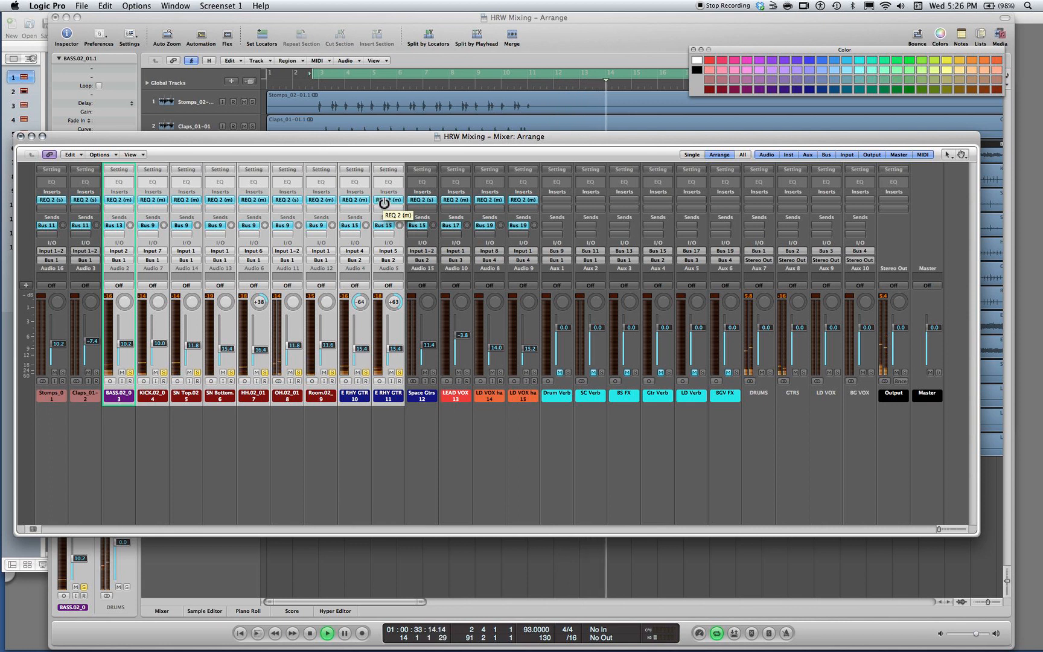
# Compare the mix by bypassing and re-enabling REQ 2 on every channel from BASS through E RHY GTR 2
pyautogui.moveTo(384, 203); pyautogui.dragTo(126, 204)
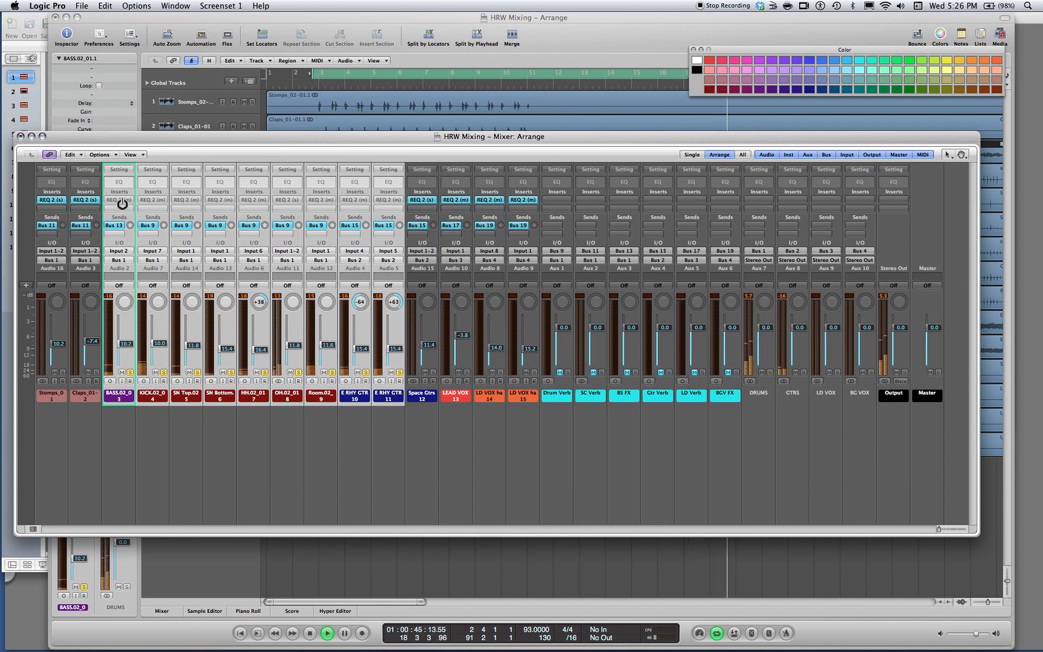
pyautogui.click(122, 204)
pyautogui.click(153, 203)
pyautogui.click(180, 203)
pyautogui.click(215, 204)
pyautogui.click(250, 204)
pyautogui.click(285, 204)
pyautogui.click(320, 203)
pyautogui.click(353, 203)
pyautogui.click(380, 203)
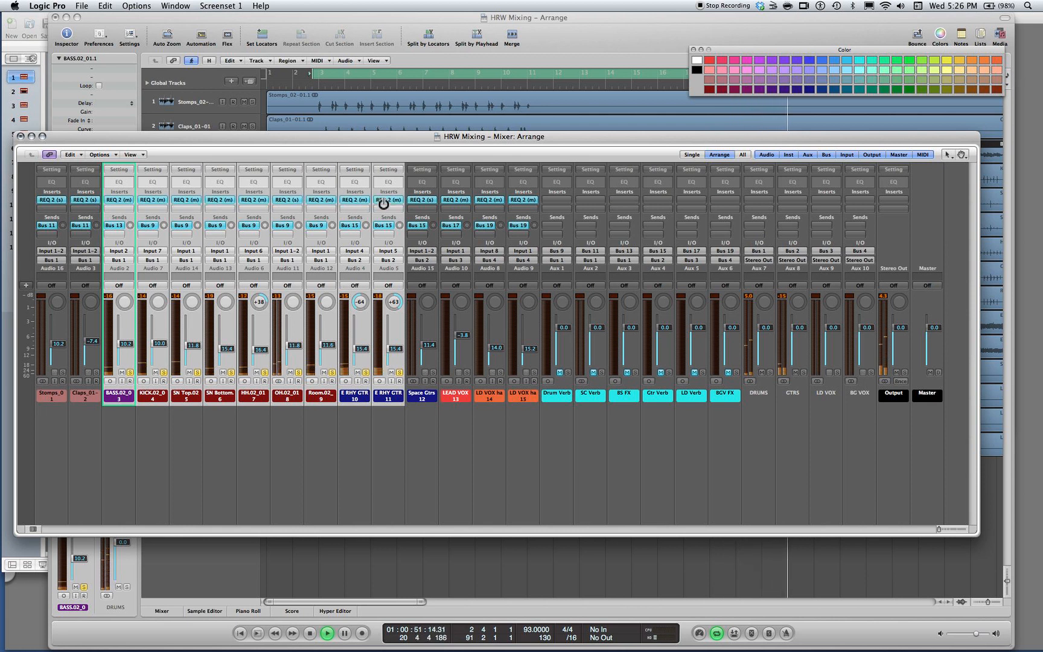
# In both rhythm guitar EQs, turn band 6 into a low-pass filter at 9378 Hz on E RHY GTR 1 and 9935 Hz on E RHY GTR 2
pyautogui.click(355, 200)
pyautogui.click(388, 200)
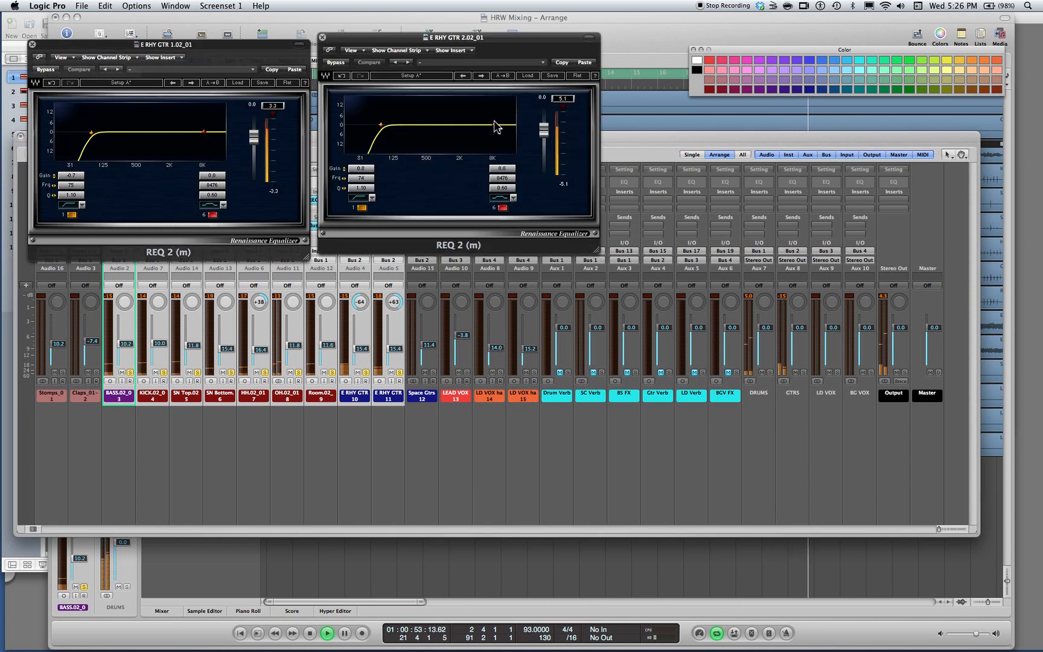
pyautogui.click(209, 205)
pyautogui.click(209, 206)
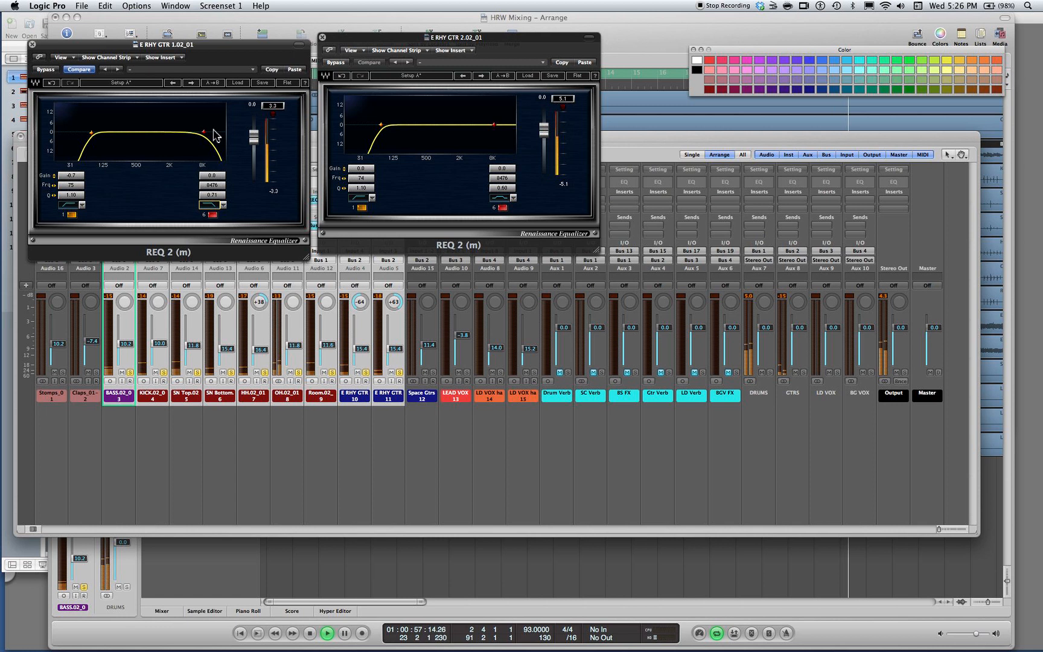
pyautogui.moveTo(204, 132); pyautogui.dragTo(206, 132)
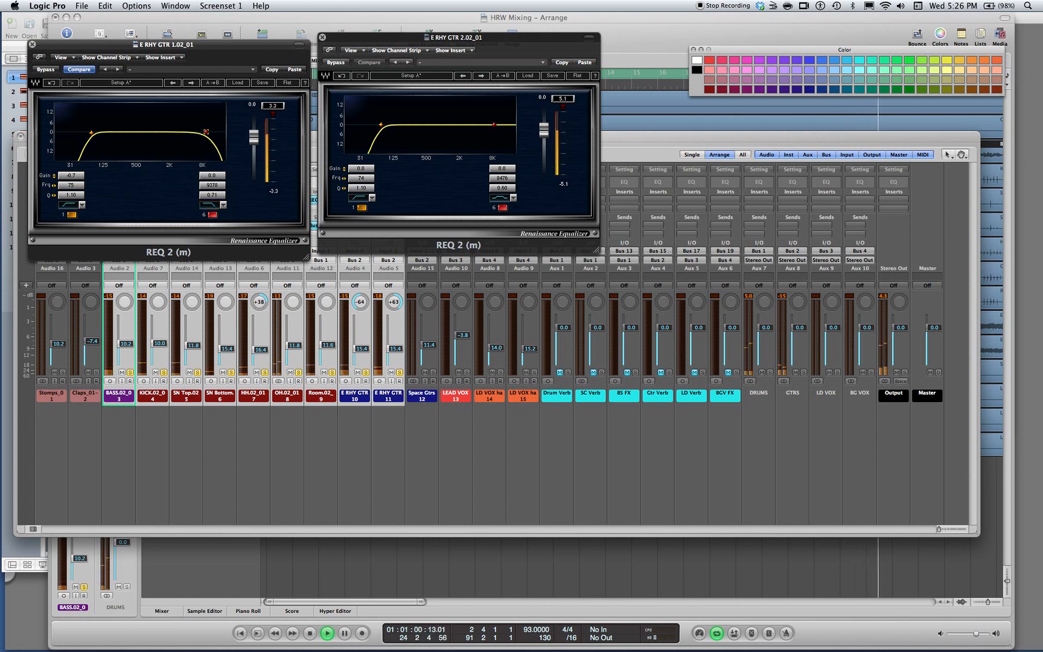
pyautogui.click(512, 198)
pyautogui.moveTo(494, 124); pyautogui.dragTo(498, 124)
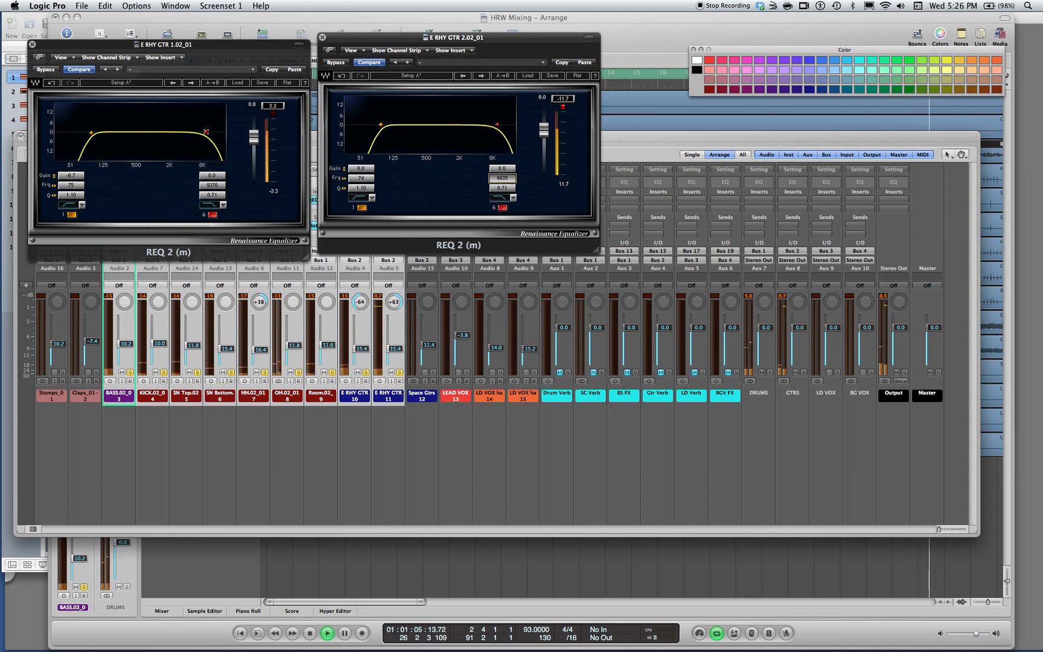
# Compare both rhythm guitars with EQ band 6 off and back on, and reset E RHY GTR 2's clip indicator
pyautogui.click(500, 207)
pyautogui.click(211, 215)
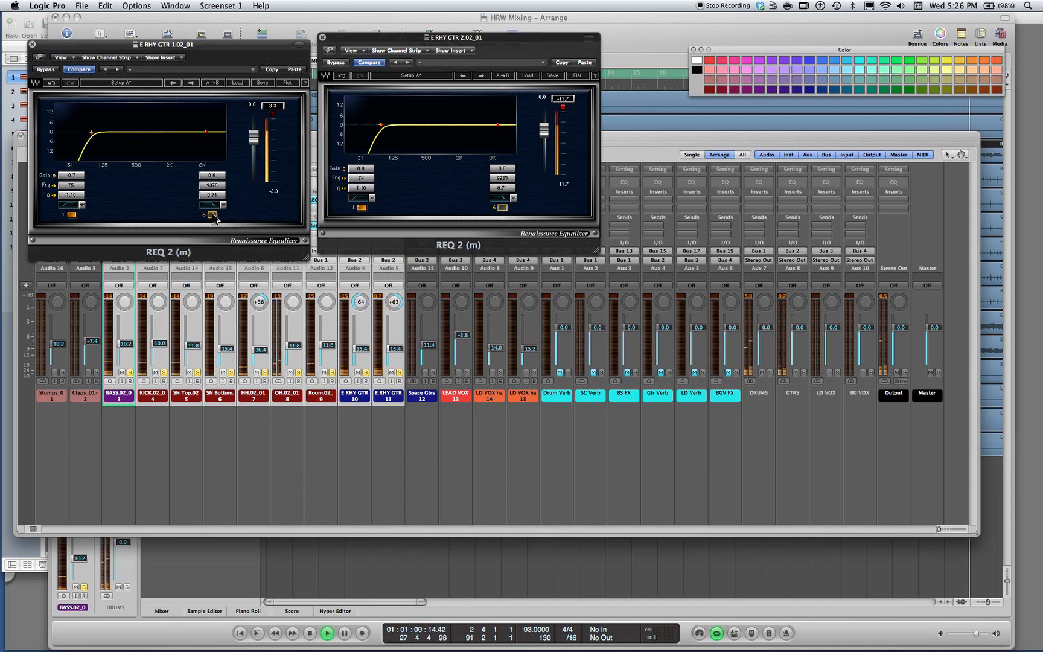
pyautogui.click(212, 214)
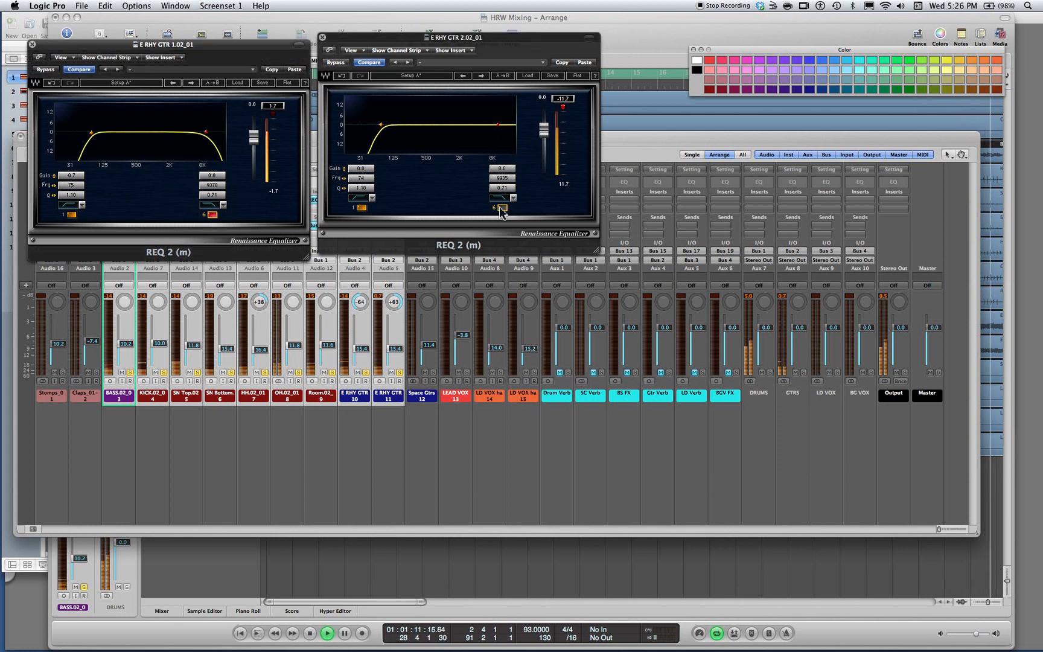
pyautogui.click(500, 207)
pyautogui.click(565, 108)
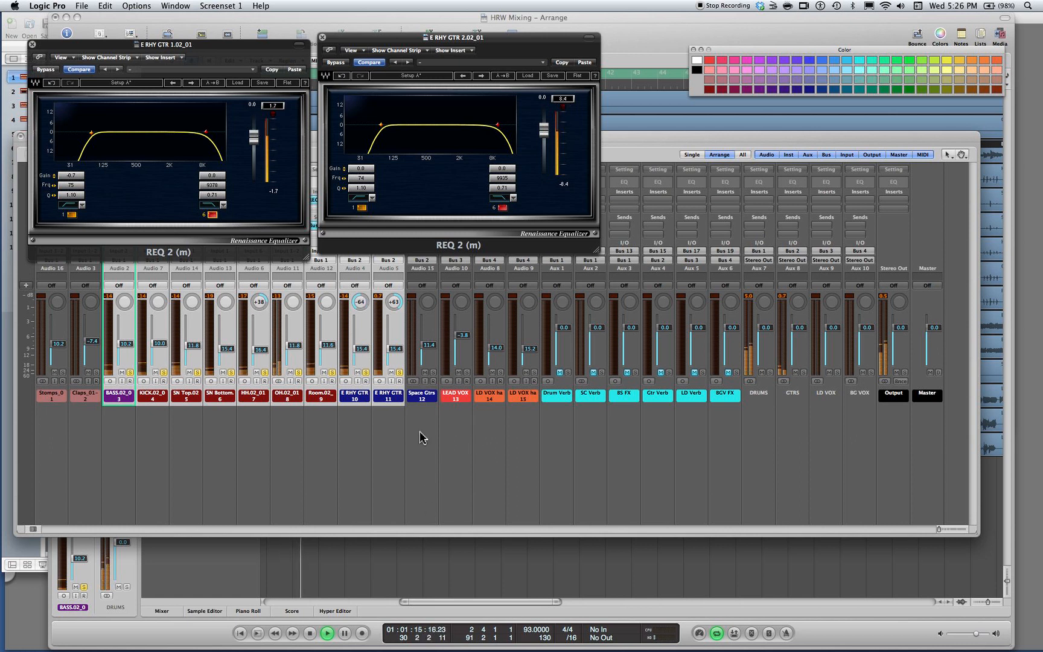
# Solo LEAD VOX with the rest and paste the copied high-pass settings into its REQ 2, lowering the frequency to 79 Hz
pyautogui.click(468, 373)
pyautogui.moveTo(398, 37); pyautogui.dragTo(692, 31)
pyautogui.click(456, 200)
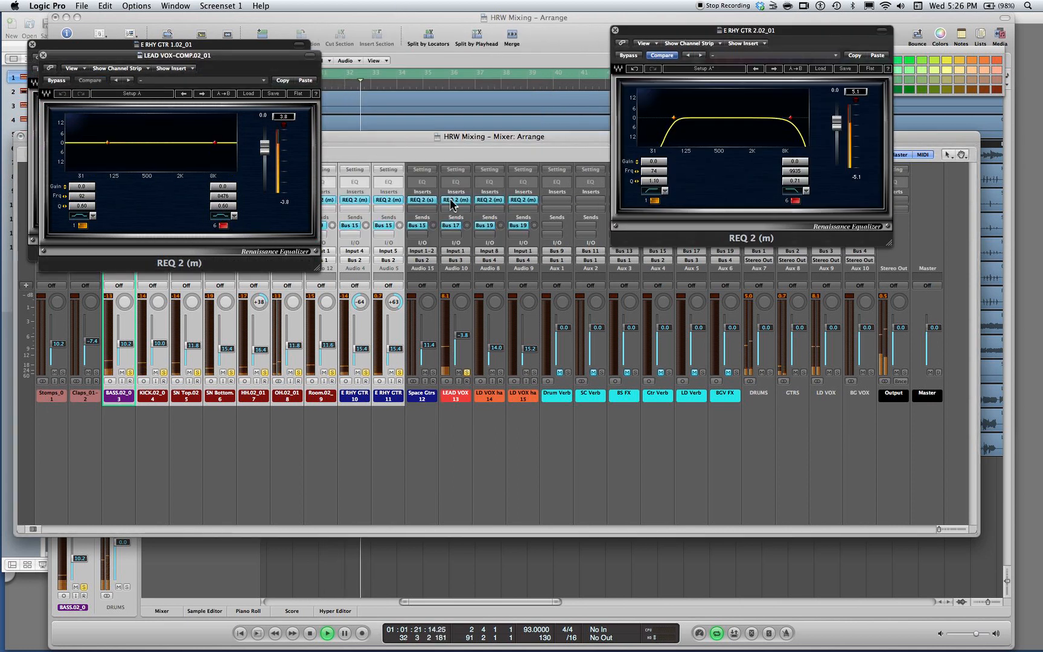
pyautogui.click(305, 81)
pyautogui.moveTo(107, 142)
pyautogui.mouseDown()
pyautogui.moveTo(91, 143)
pyautogui.moveTo(105, 142)
pyautogui.mouseUp()
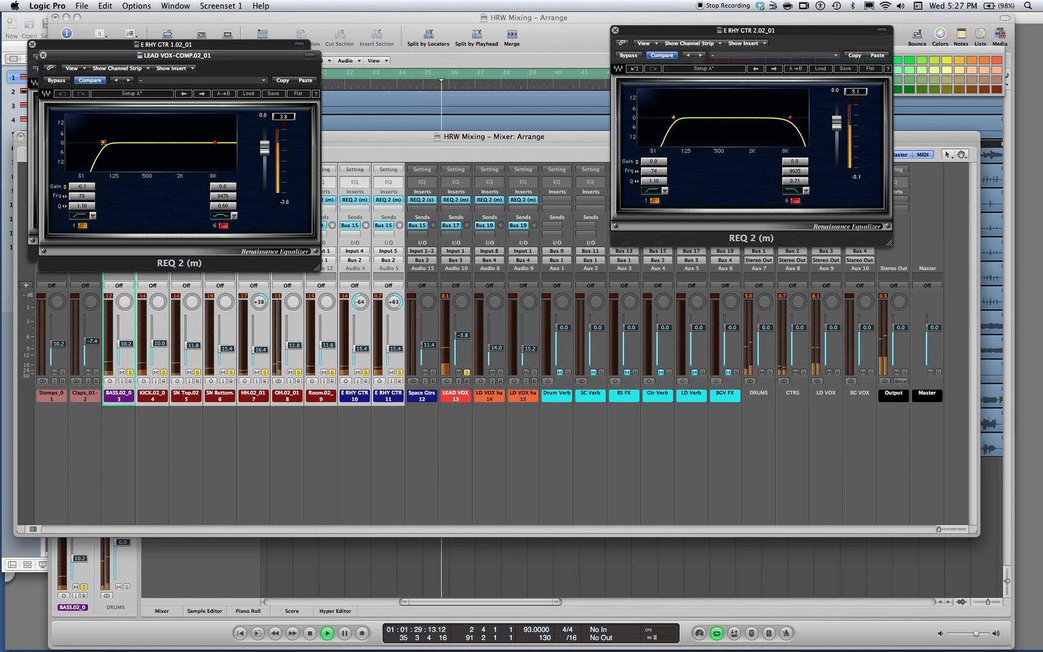
# Solo LEAD VOX alone, set its high-pass filter to 77 Hz with a gain of -1.9, and stop playback
pyautogui.click(467, 373)
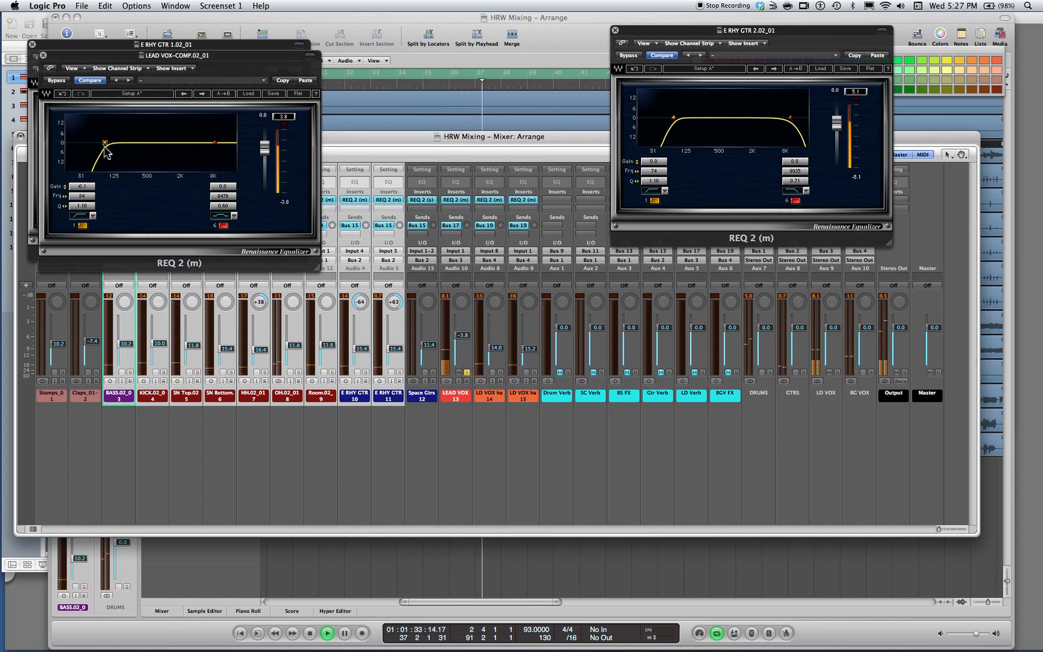
pyautogui.moveTo(106, 143)
pyautogui.mouseDown()
pyautogui.moveTo(159, 144)
pyautogui.moveTo(104, 145)
pyautogui.mouseUp()
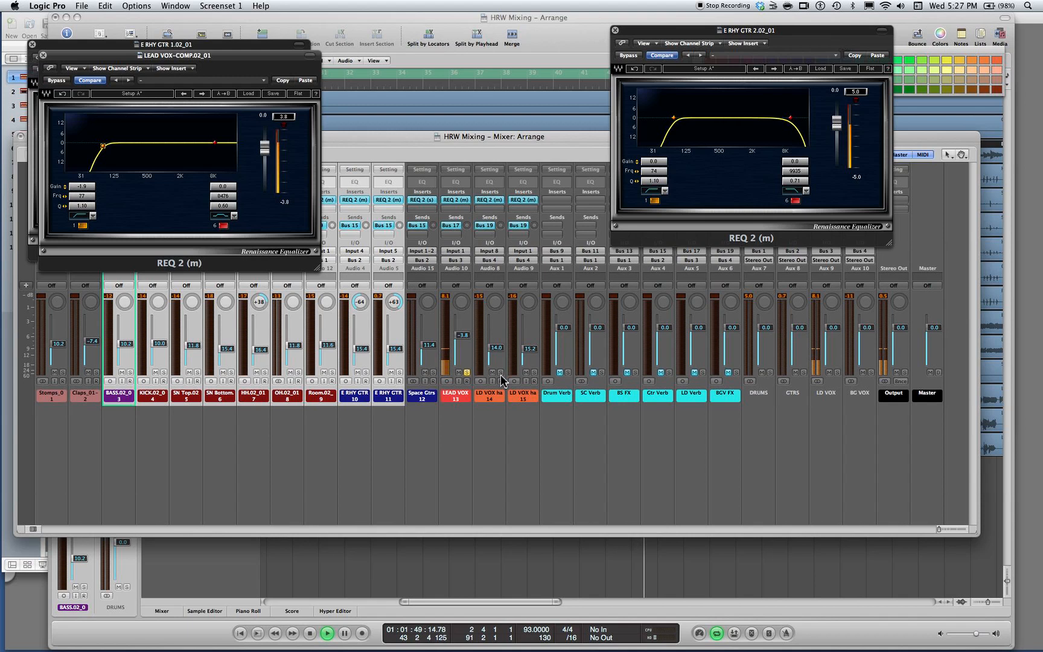
pyautogui.press('space')
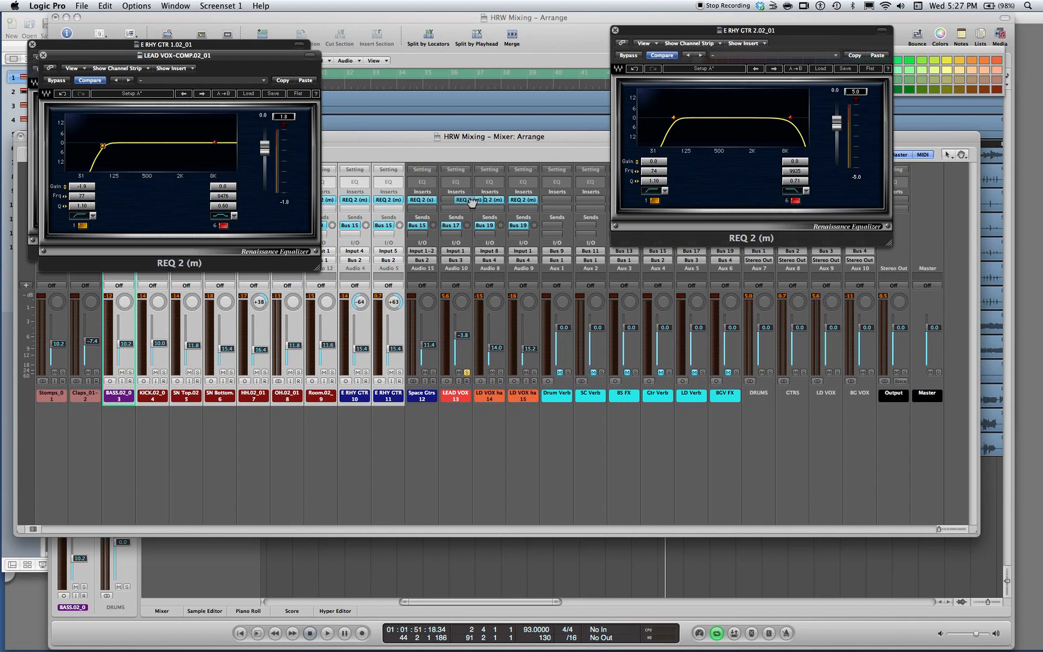
# Copy LEAD VOX's REQ 2 insert onto both LD VOX harm channels and open the two copies
pyautogui.click(460, 201)
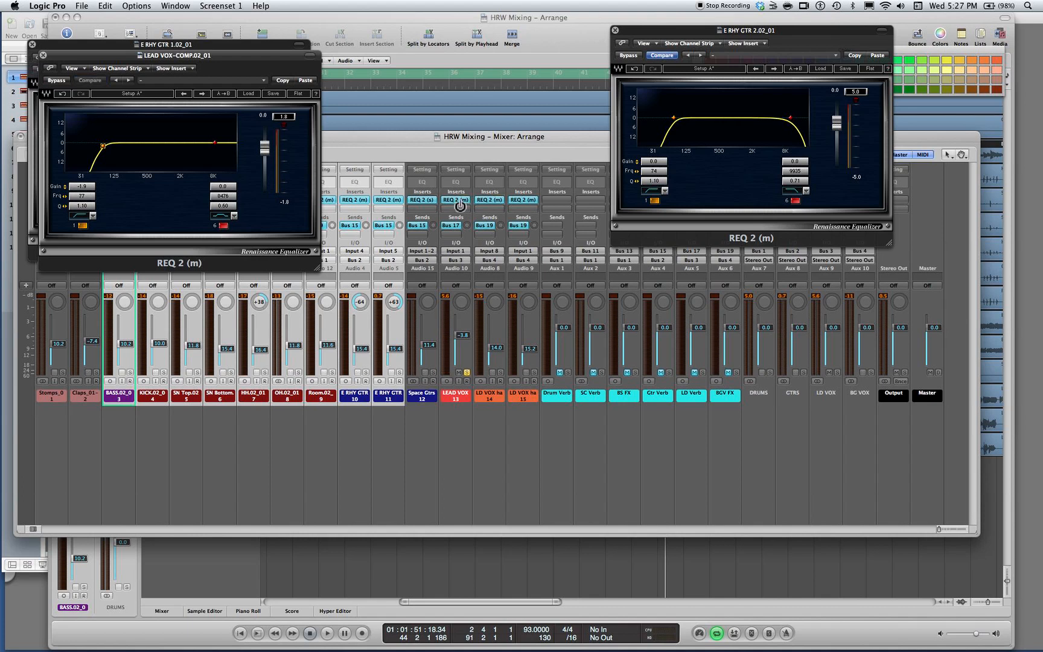
pyautogui.click(491, 202)
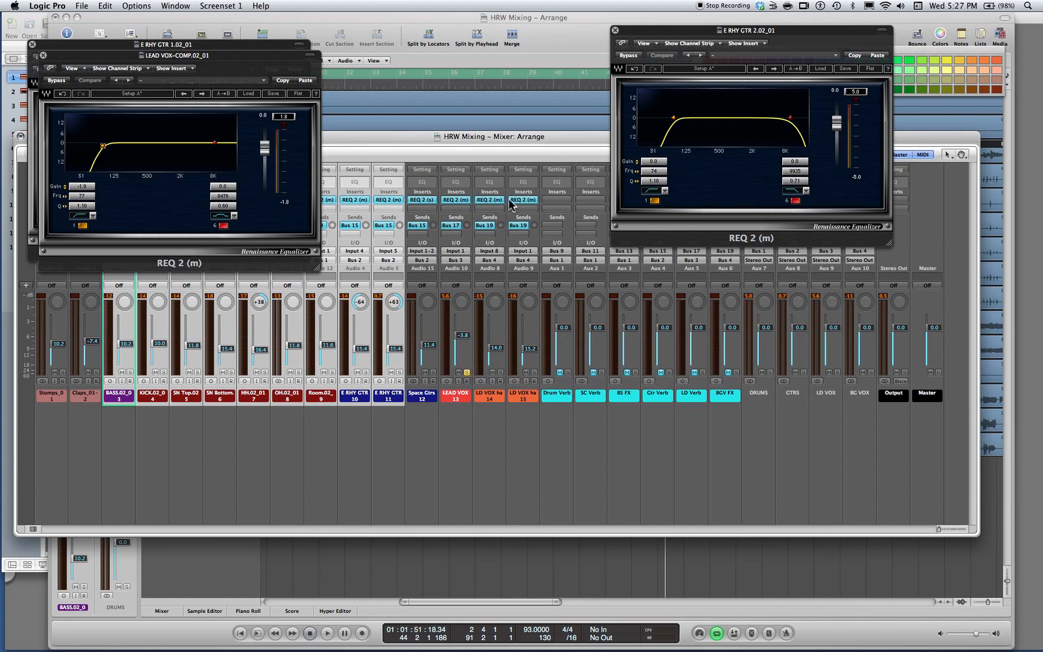
pyautogui.click(497, 203)
pyautogui.click(525, 201)
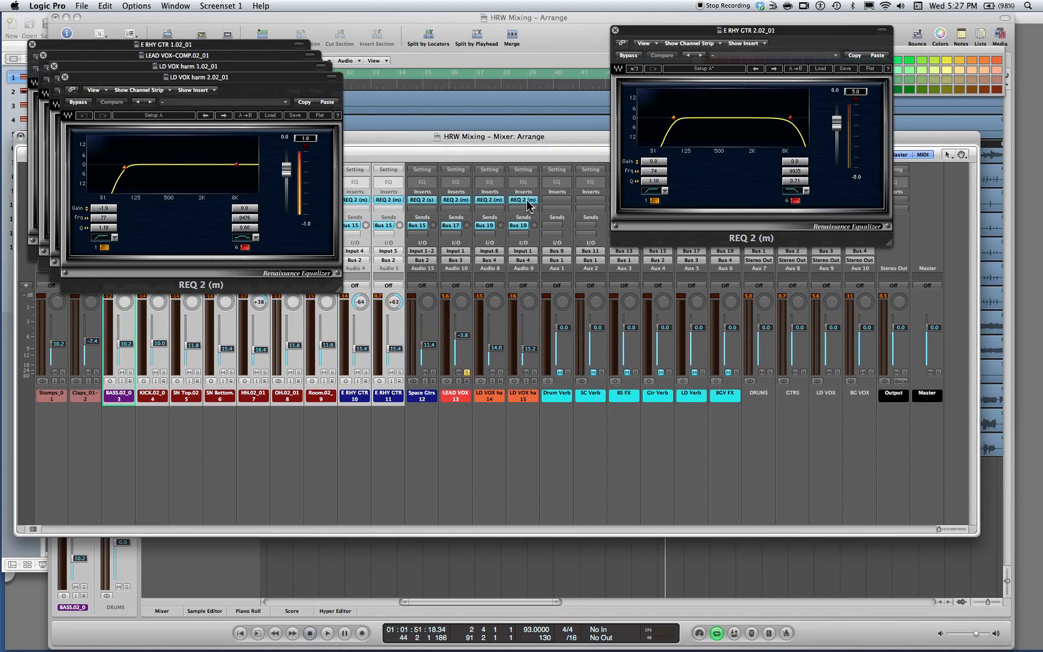
# Close the EQ windows of both LD VOX harm channels, LEAD VOX and E RHY GTR 1
pyautogui.click(65, 78)
pyautogui.click(54, 67)
pyautogui.click(44, 56)
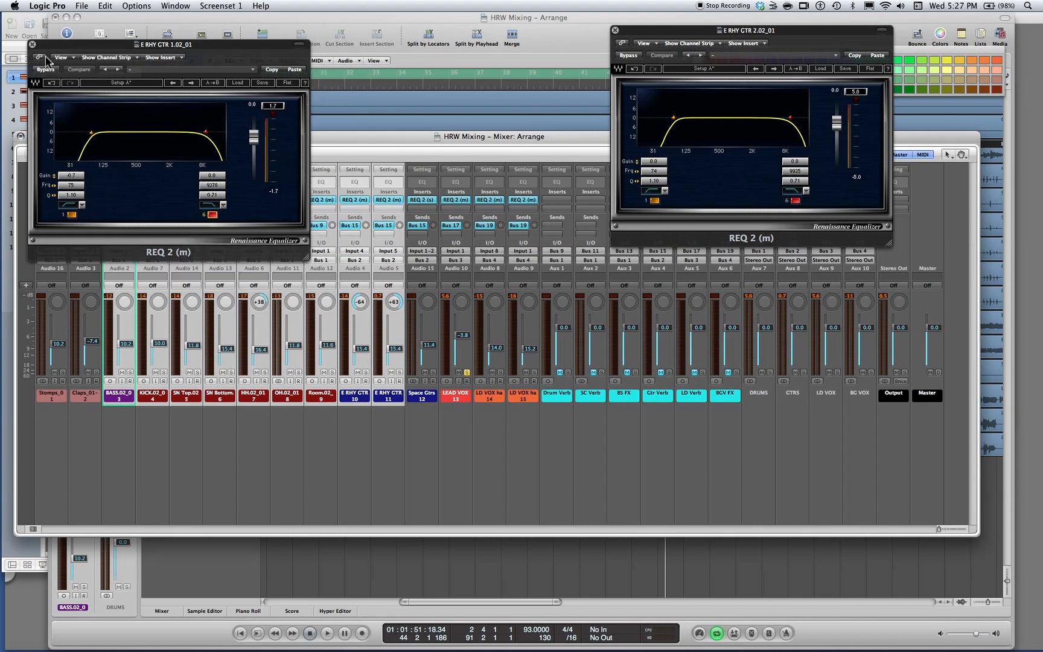
pyautogui.click(32, 45)
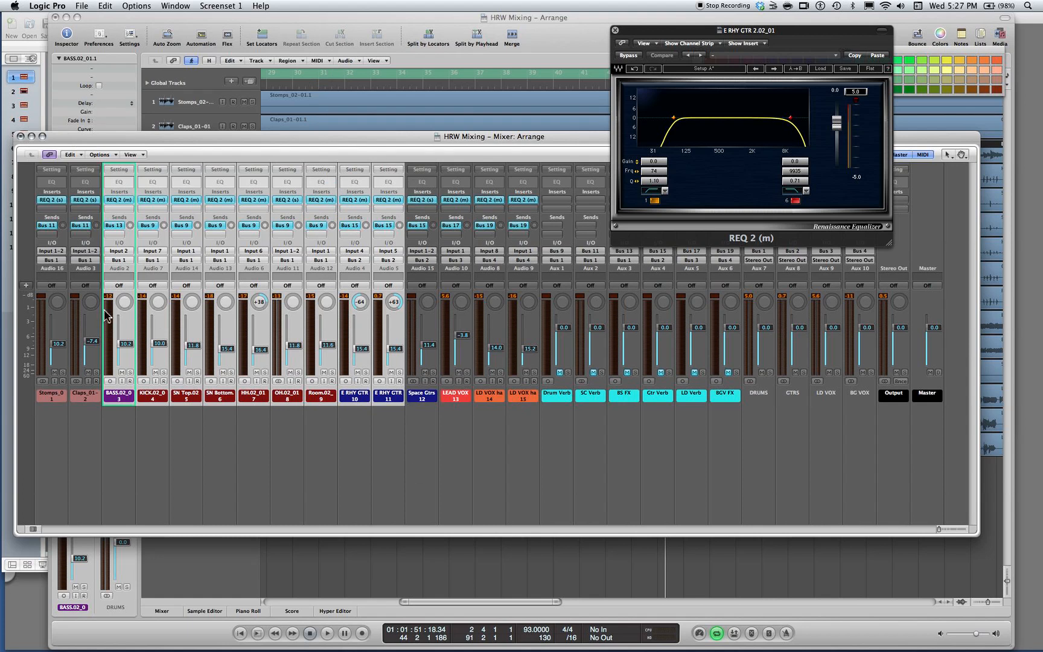
# Play the song from the start and give the Stomps channel's REQ 2 a high-pass filter at 40 Hz
pyautogui.press('space')
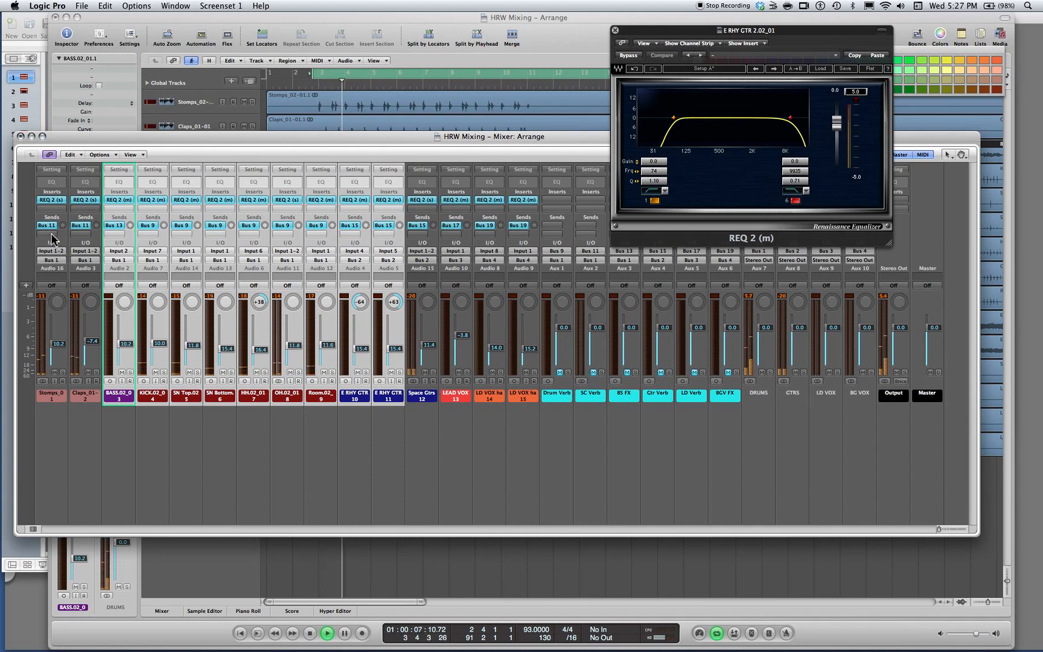
pyautogui.click(51, 200)
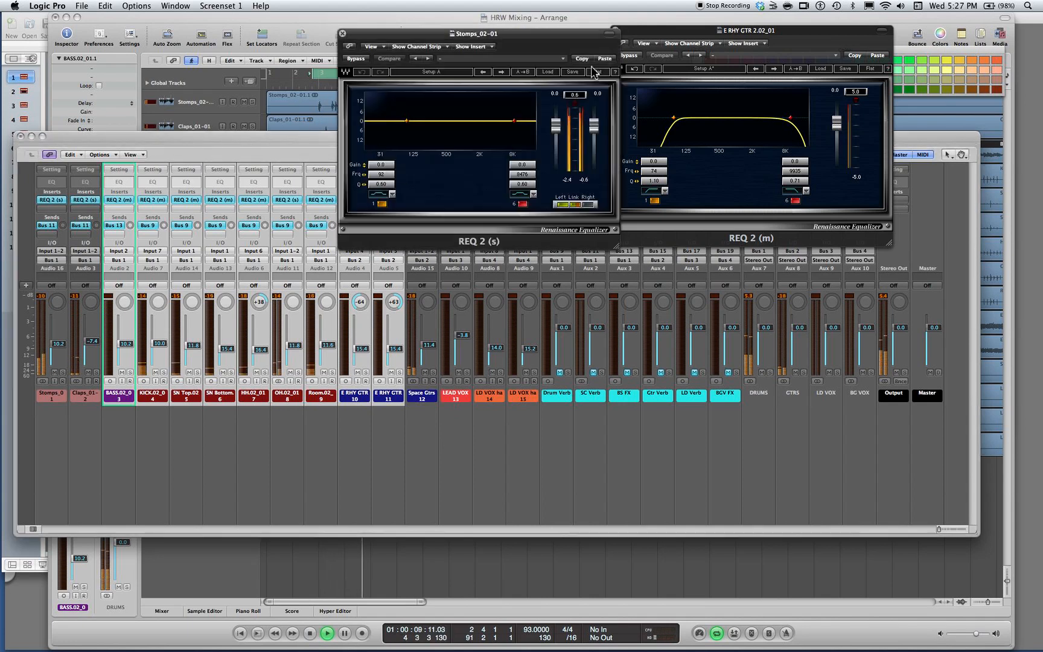
pyautogui.moveTo(406, 121)
pyautogui.mouseDown()
pyautogui.moveTo(414, 105)
pyautogui.moveTo(413, 122)
pyautogui.moveTo(373, 122)
pyautogui.moveTo(387, 121)
pyautogui.mouseUp()
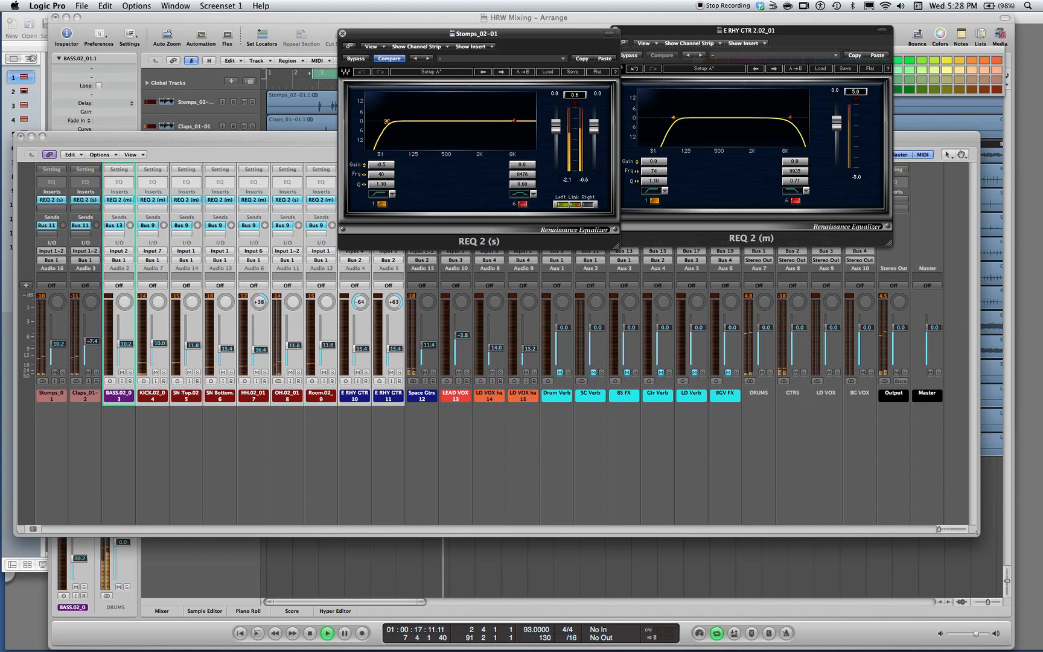
# Cut band 6 of the Stomps EQ by 2.7 dB at 162 Hz and stop playback
pyautogui.moveTo(515, 122)
pyautogui.mouseDown()
pyautogui.moveTo(405, 113)
pyautogui.moveTo(413, 124)
pyautogui.mouseUp()
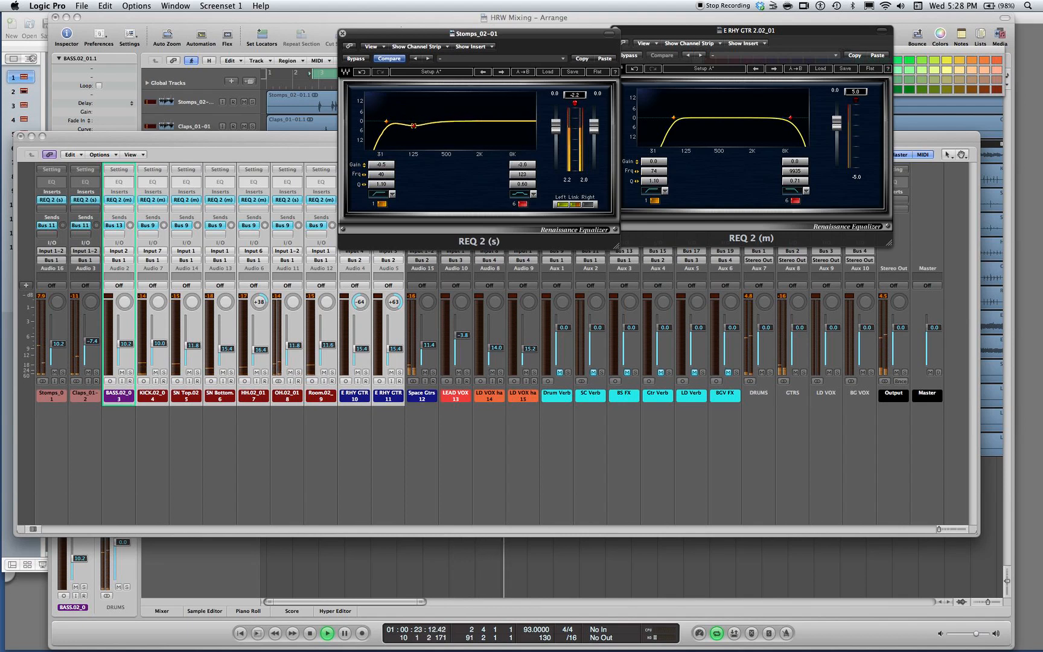
pyautogui.moveTo(413, 125); pyautogui.dragTo(419, 125)
pyautogui.press('space')
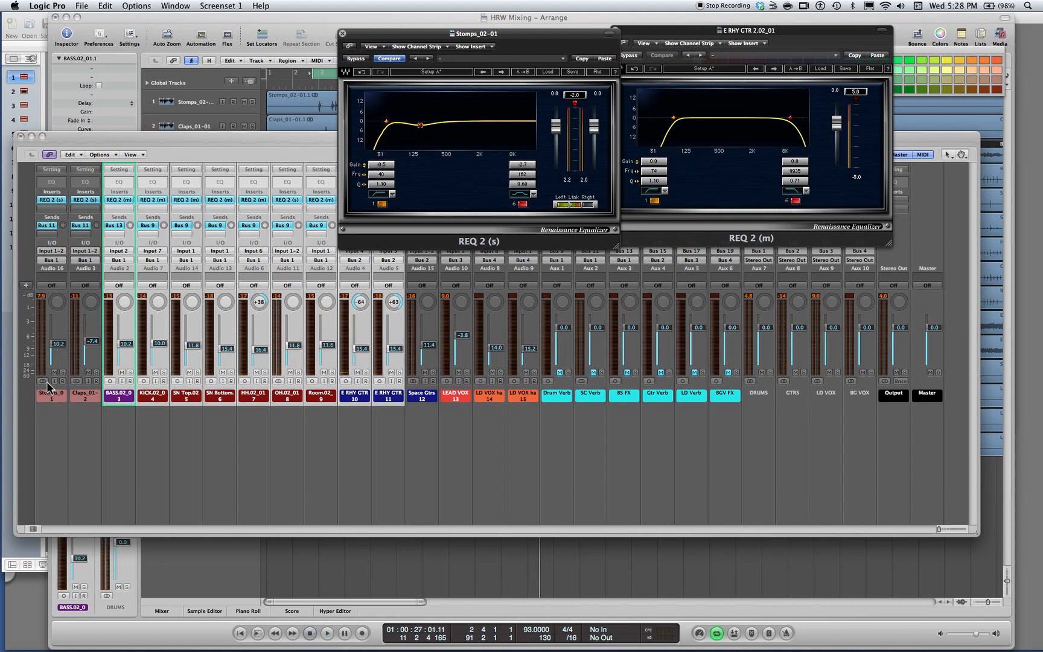
# Solo Stomps during playback, set band 6 of its EQ to -4.2 dB at 216 Hz and compare with the band switched off
pyautogui.click(63, 372)
pyautogui.press('space')
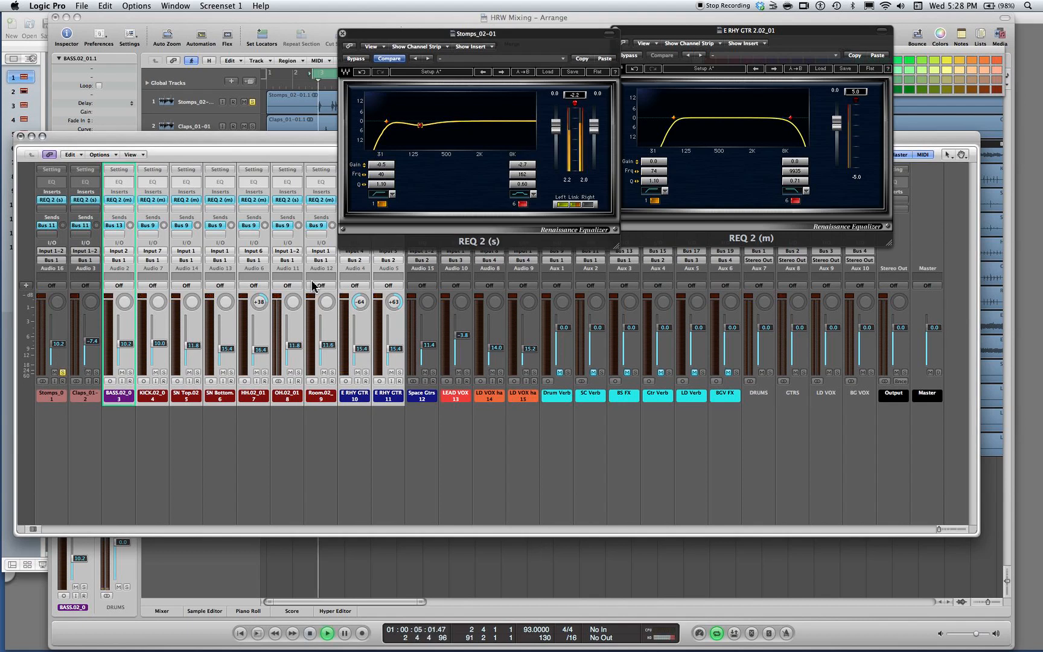
pyautogui.moveTo(421, 129)
pyautogui.mouseDown()
pyautogui.moveTo(421, 111)
pyautogui.moveTo(422, 127)
pyautogui.mouseUp()
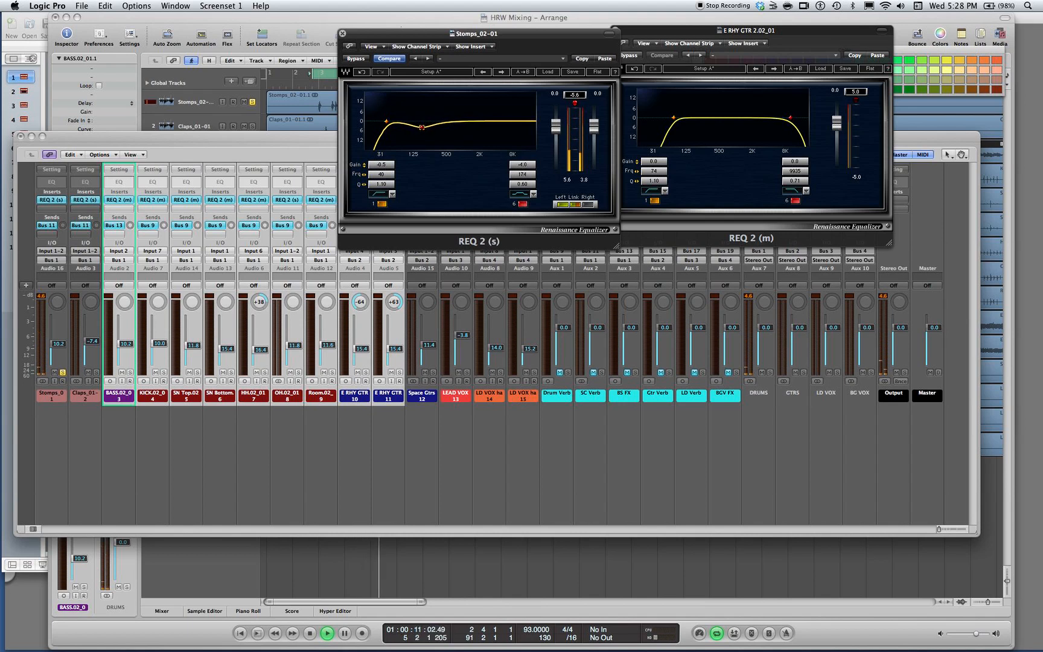
pyautogui.click(522, 204)
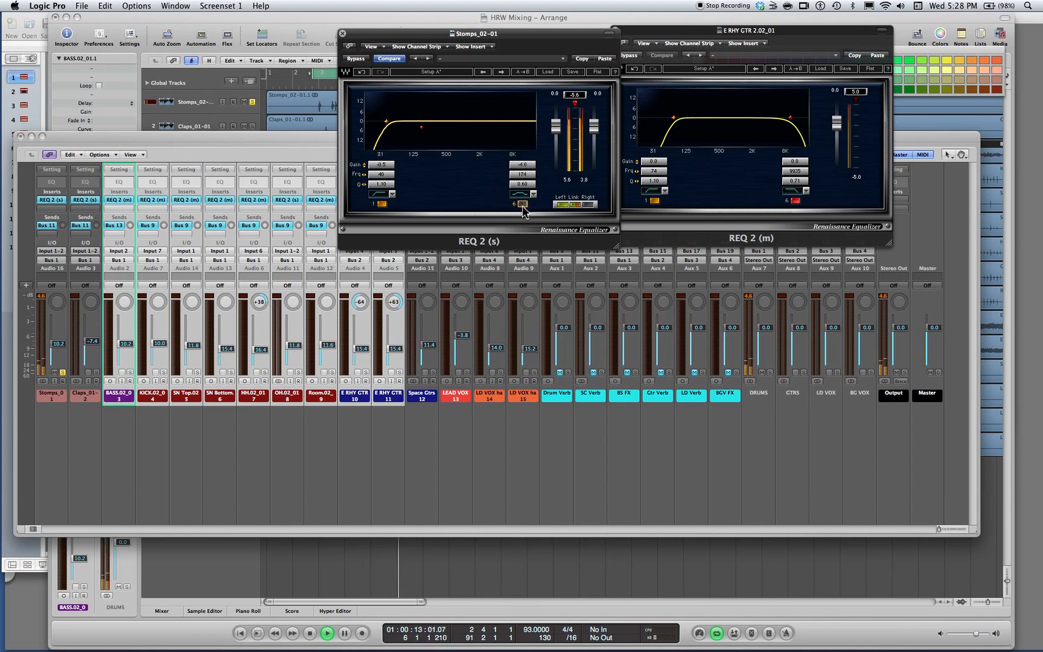
pyautogui.click(522, 204)
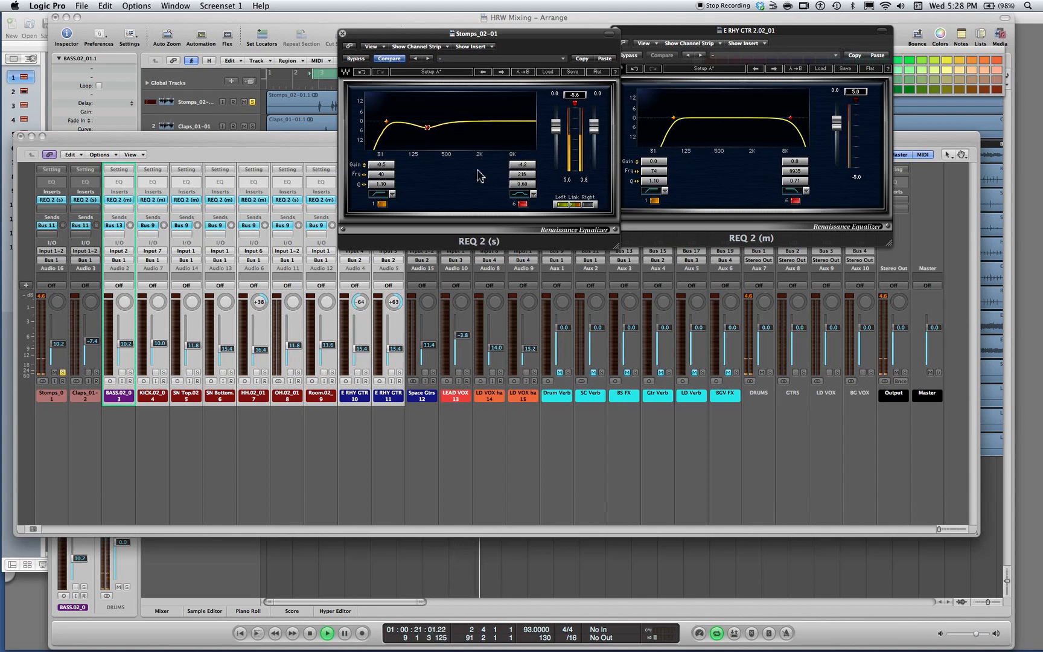
pyautogui.click(522, 204)
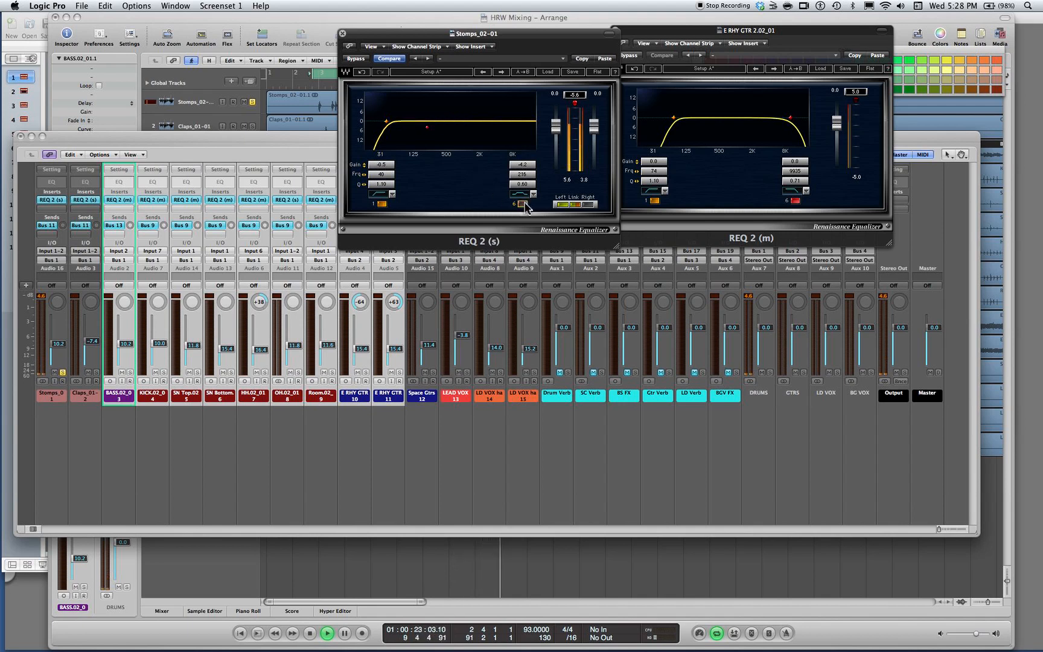
pyautogui.click(523, 204)
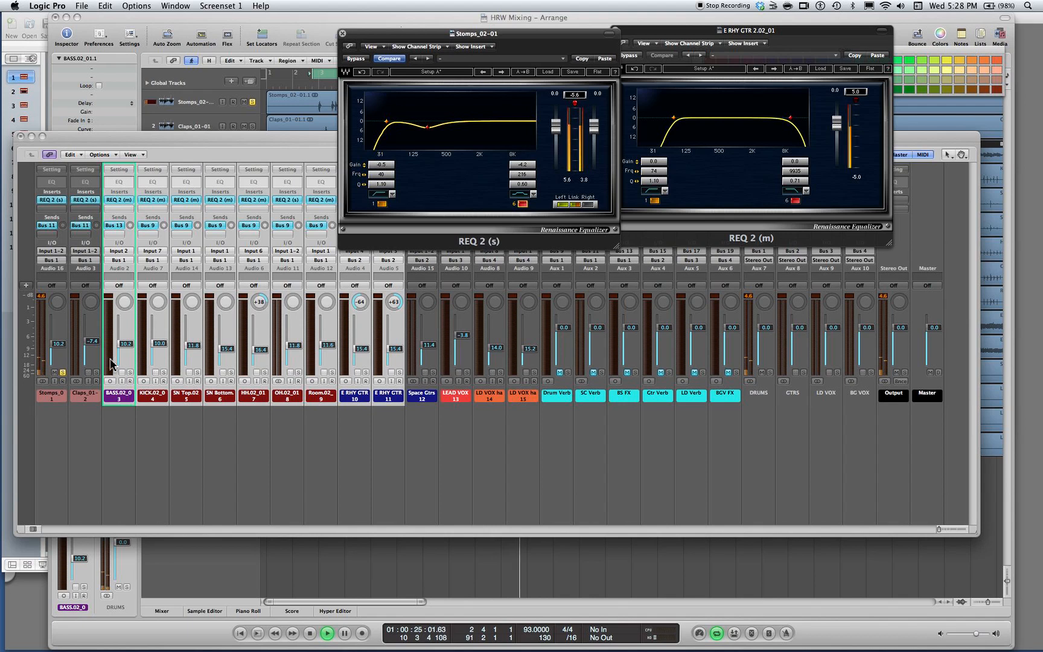
# Solo the Claps channel too and give its REQ 2 a high-pass filter at 160 Hz
pyautogui.click(96, 373)
pyautogui.click(85, 199)
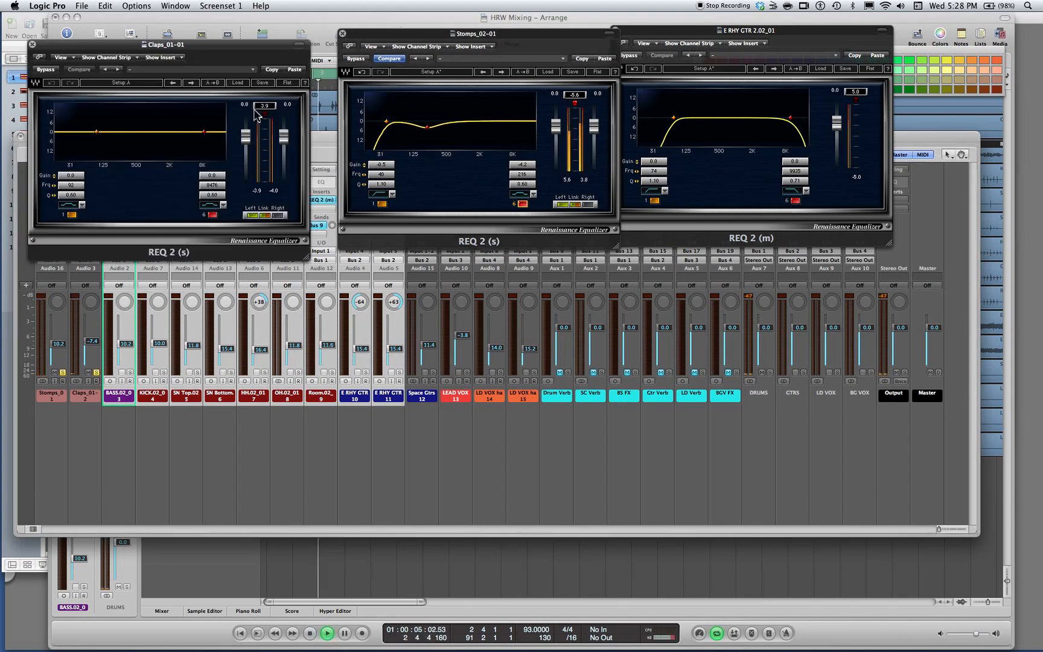
pyautogui.click(295, 70)
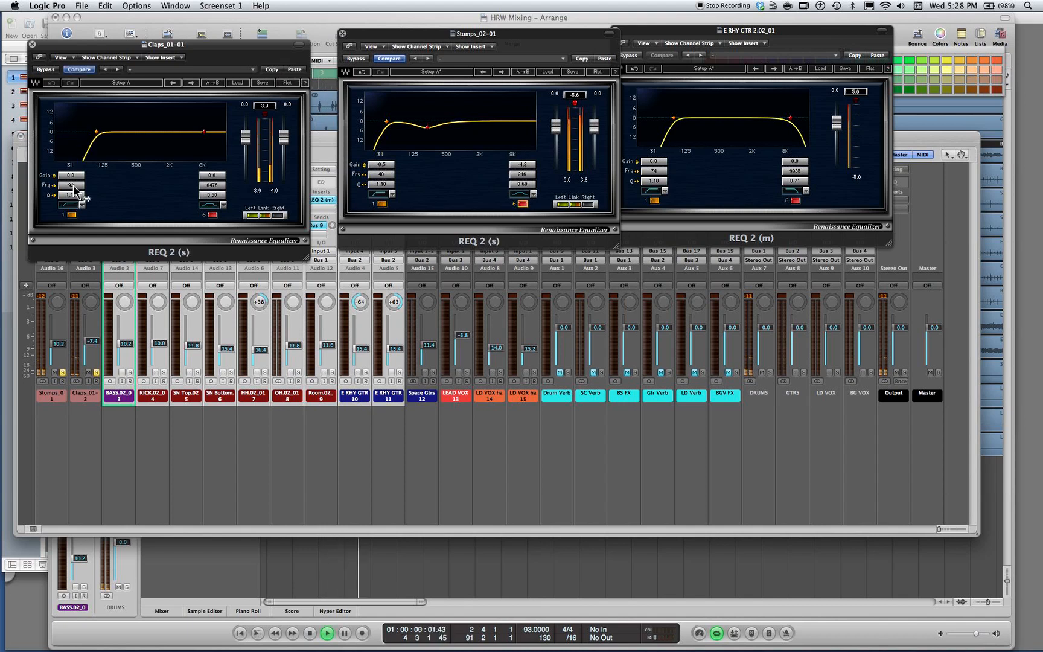
pyautogui.moveTo(73, 192)
pyautogui.mouseDown()
pyautogui.moveTo(73, 165)
pyautogui.moveTo(82, 186)
pyautogui.moveTo(71, 188)
pyautogui.mouseUp()
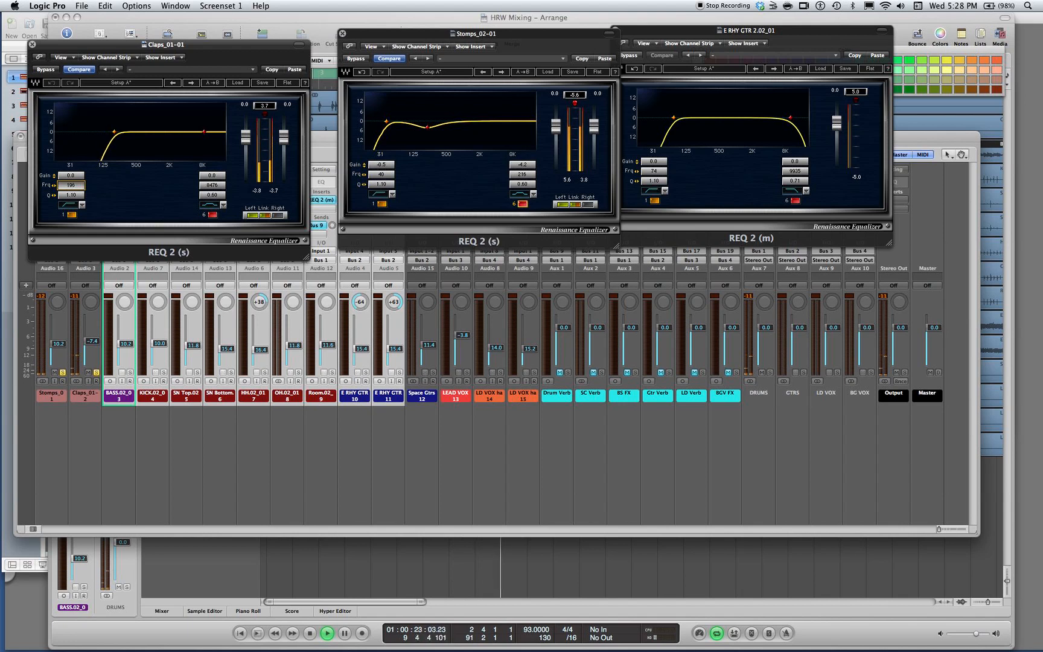
pyautogui.moveTo(71, 187); pyautogui.dragTo(72, 188)
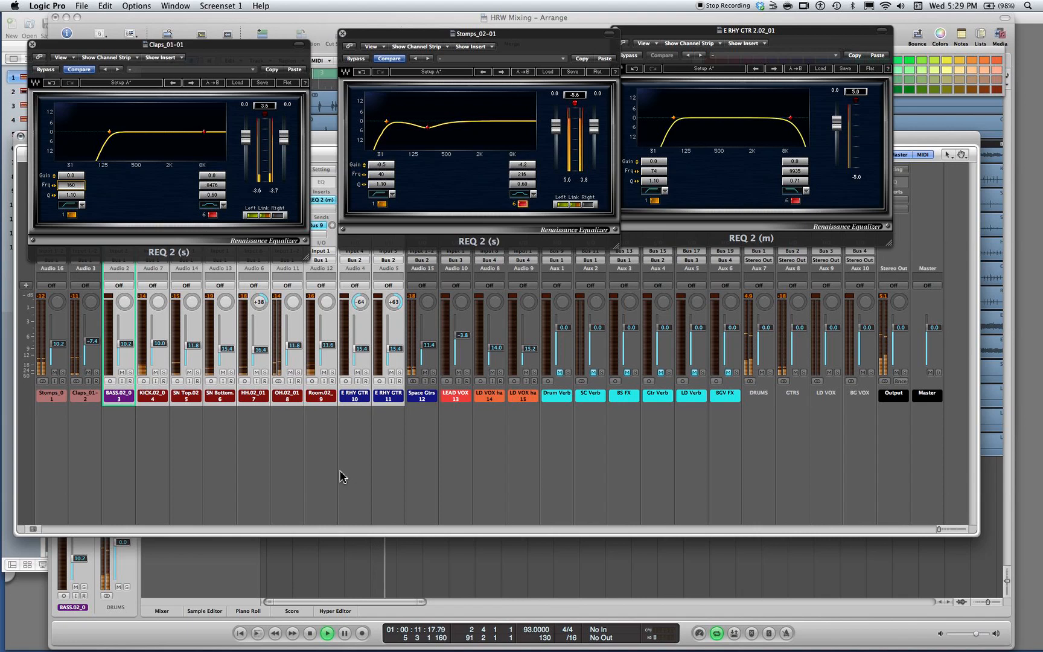
# Stop playback and close the Stomps, Claps and E RHY GTR EQ windows
pyautogui.press('space')
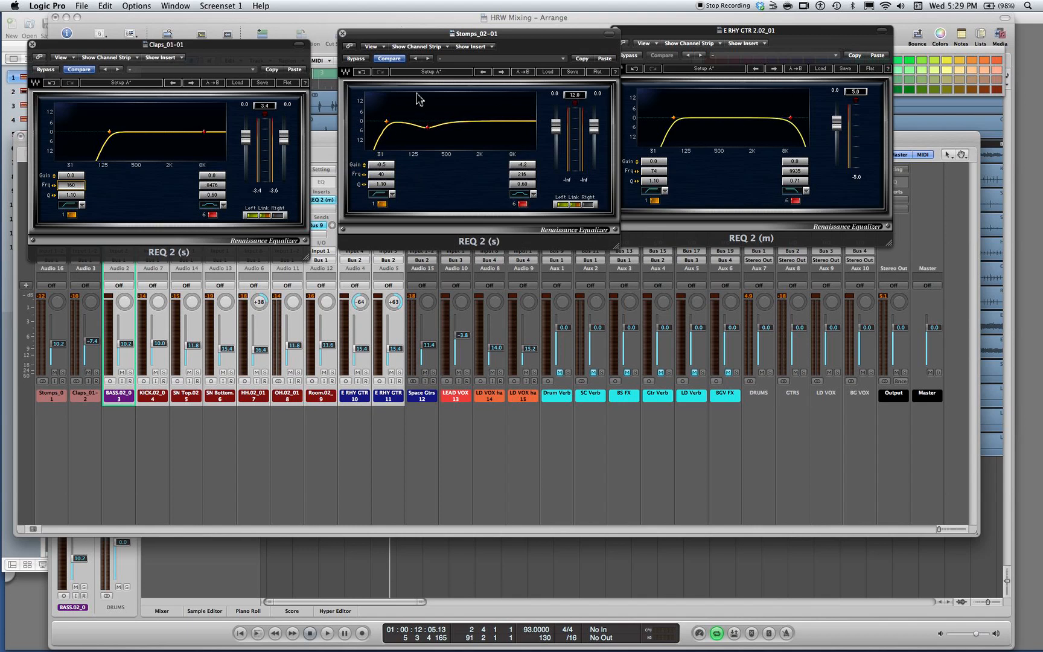
pyautogui.click(343, 34)
pyautogui.click(32, 44)
pyautogui.click(615, 31)
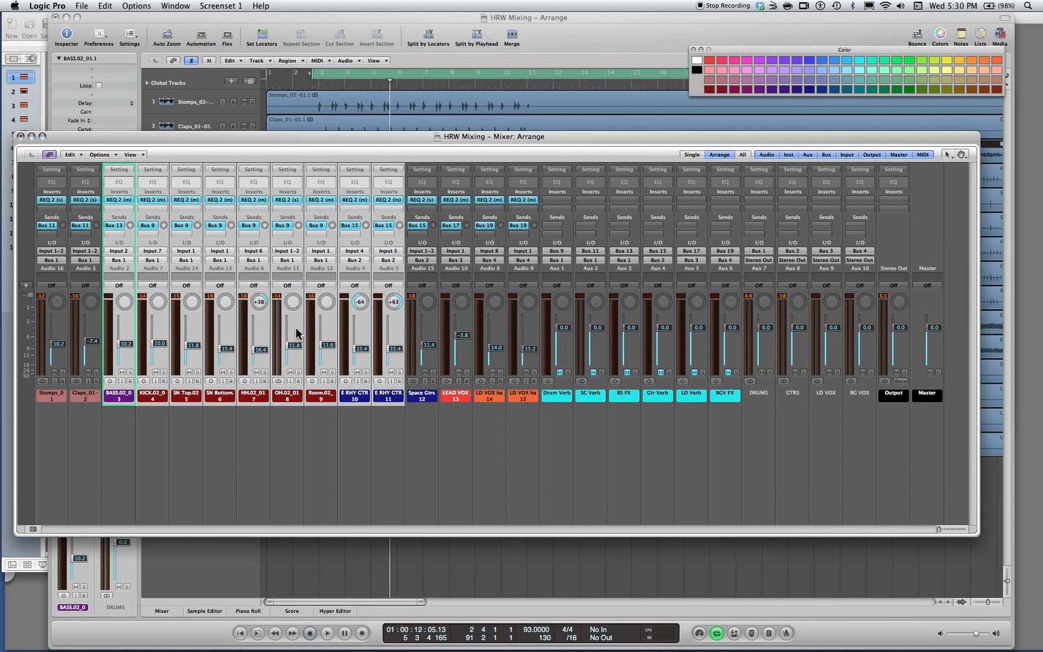
# Start playback and give the Space Gtrs channel's REQ 2 a high-pass filter at 68 Hz
pyautogui.press('space')
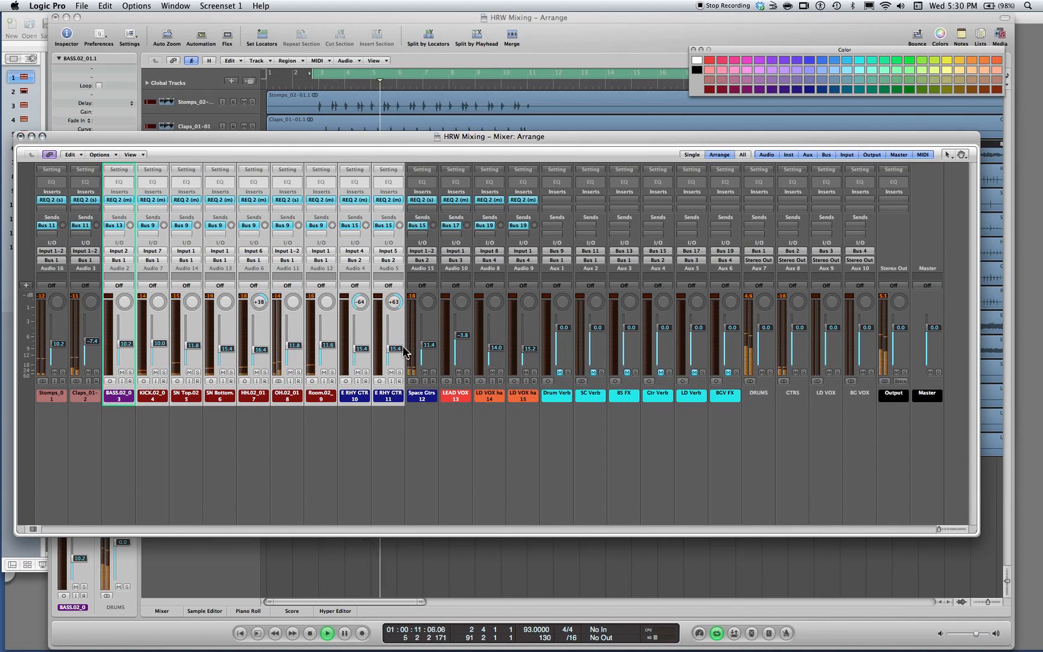
pyautogui.click(422, 200)
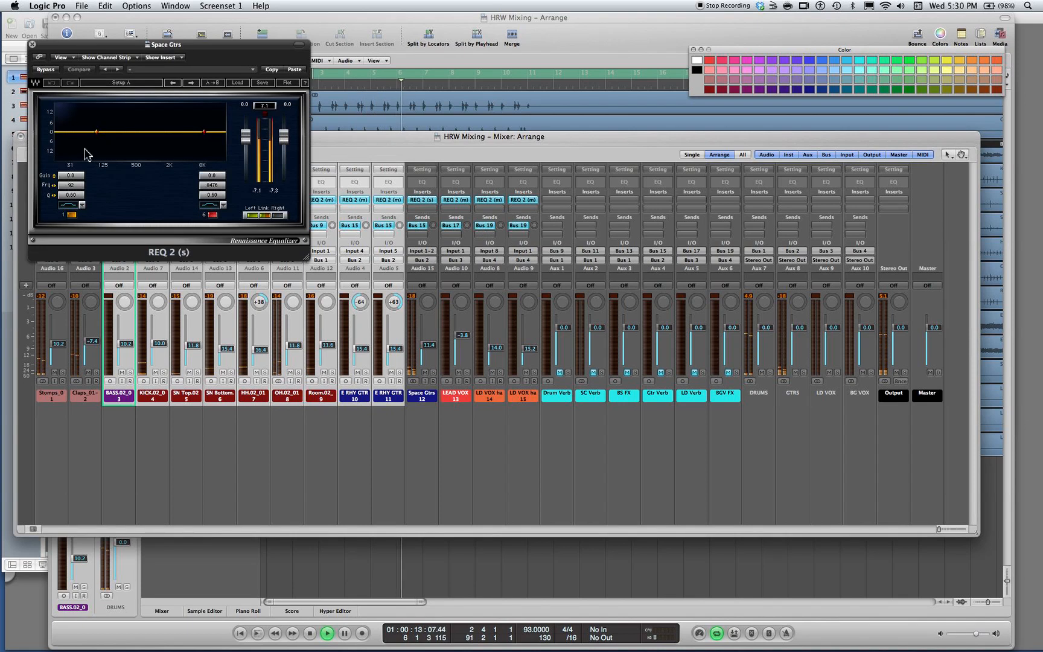
pyautogui.click(295, 70)
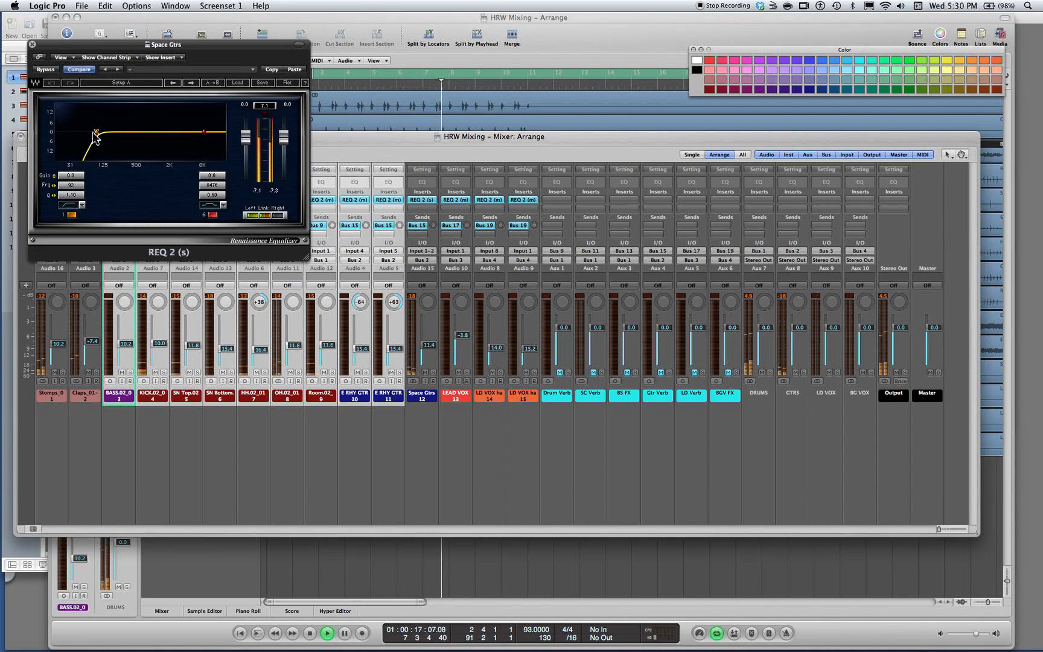
pyautogui.moveTo(97, 137)
pyautogui.mouseDown()
pyautogui.moveTo(84, 133)
pyautogui.moveTo(120, 132)
pyautogui.moveTo(89, 132)
pyautogui.mouseUp()
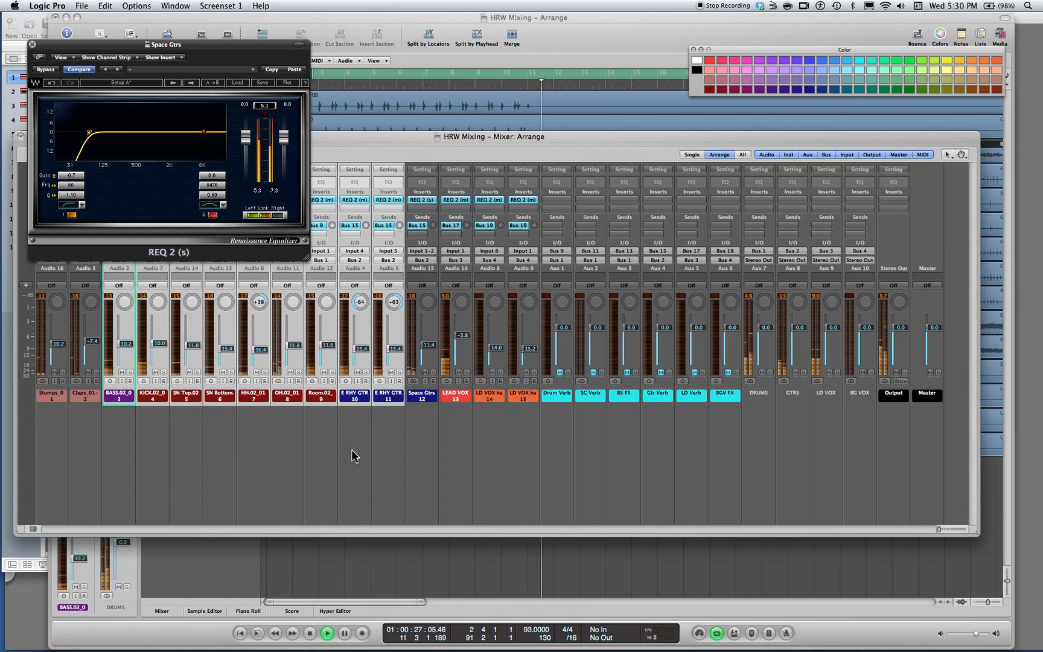
# Select only the two E RHY GTR channels and lower their faders together to -15.8 dB
pyautogui.click(354, 423)
pyautogui.click(366, 399)
pyautogui.moveTo(366, 399); pyautogui.dragTo(396, 399)
pyautogui.moveTo(392, 351); pyautogui.dragTo(392, 350)
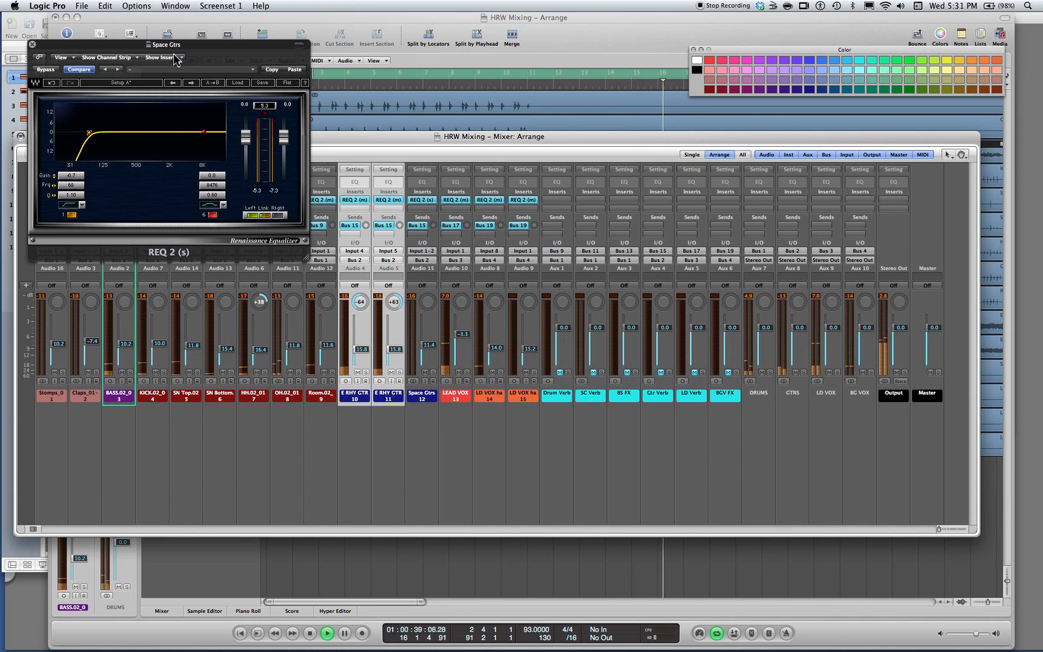
# Shift the Space Gtrs EQ window aside, solo the OH channel and check its REQ 2 settings
pyautogui.moveTo(190, 46); pyautogui.dragTo(123, 54)
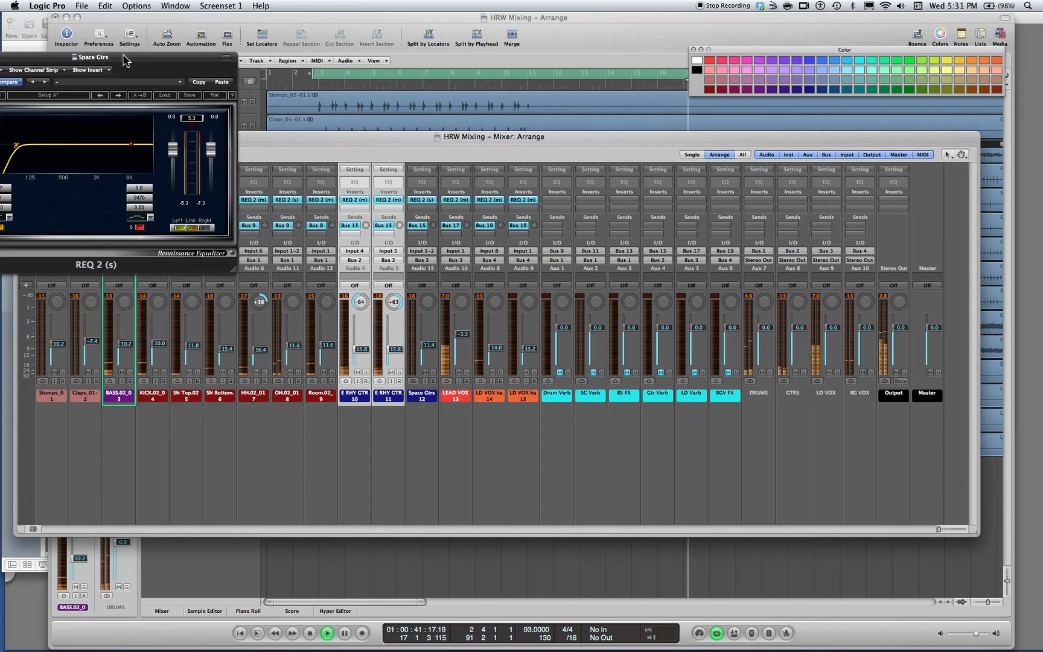
pyautogui.click(298, 373)
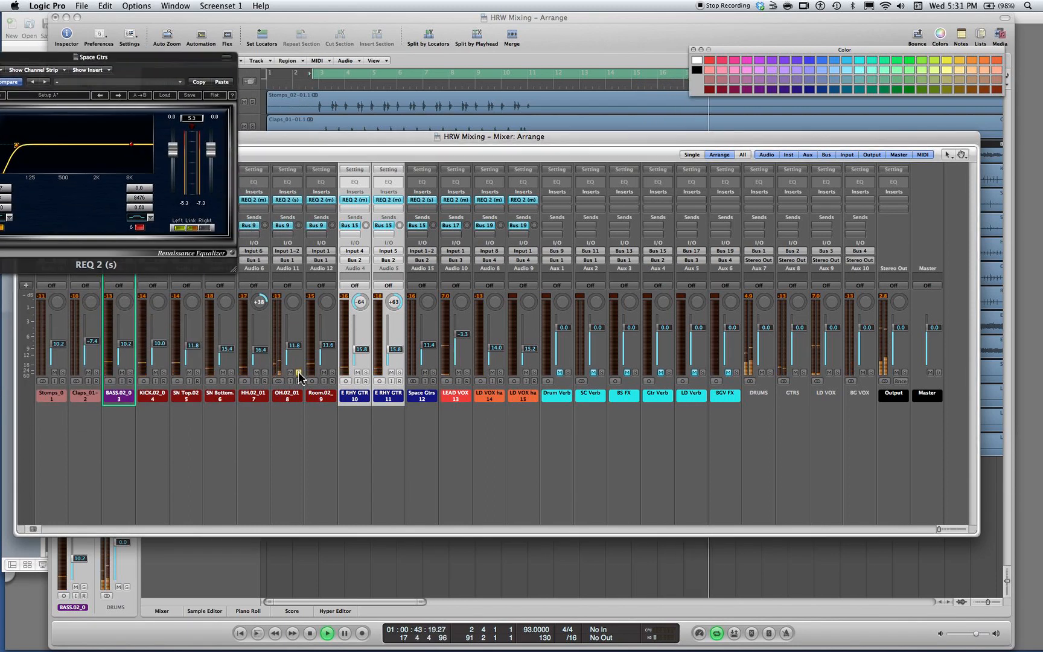
pyautogui.click(287, 210)
pyautogui.click(282, 204)
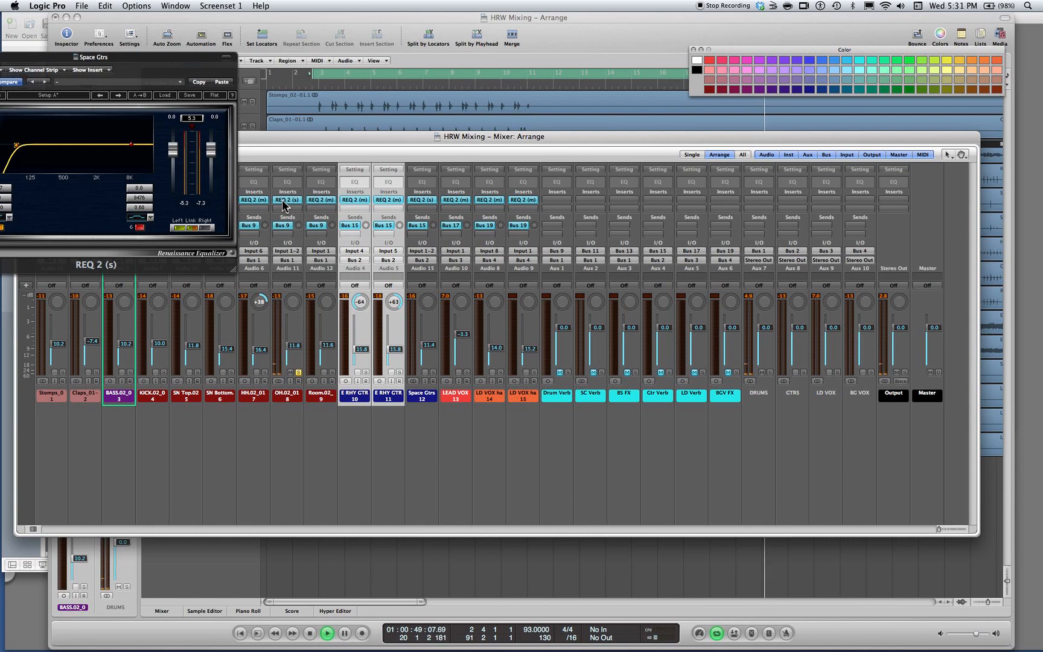
pyautogui.click(283, 205)
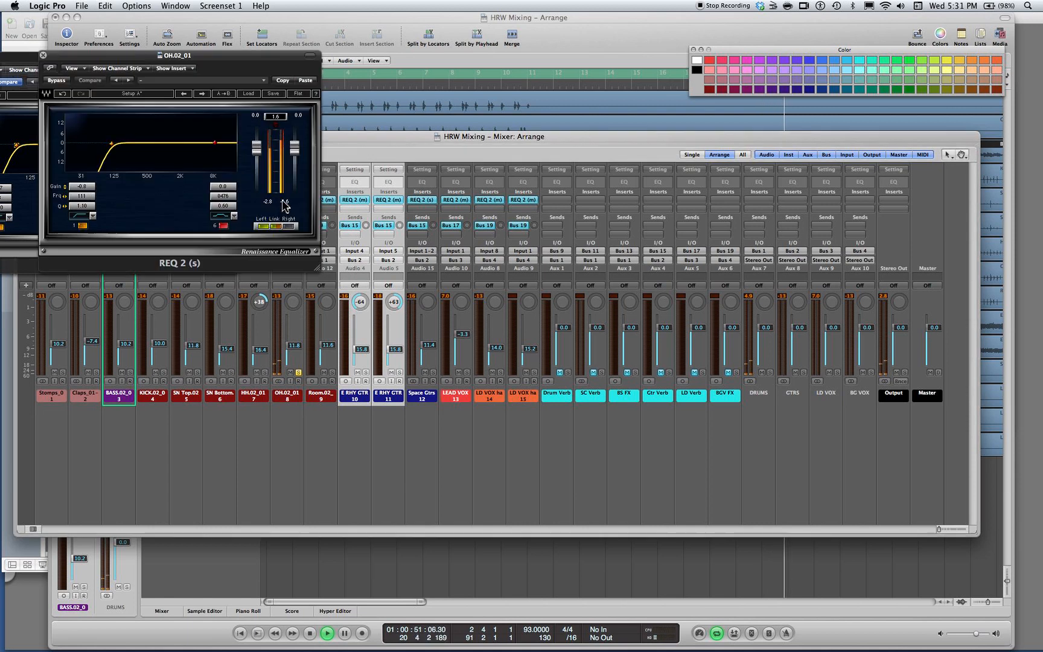
pyautogui.click(43, 55)
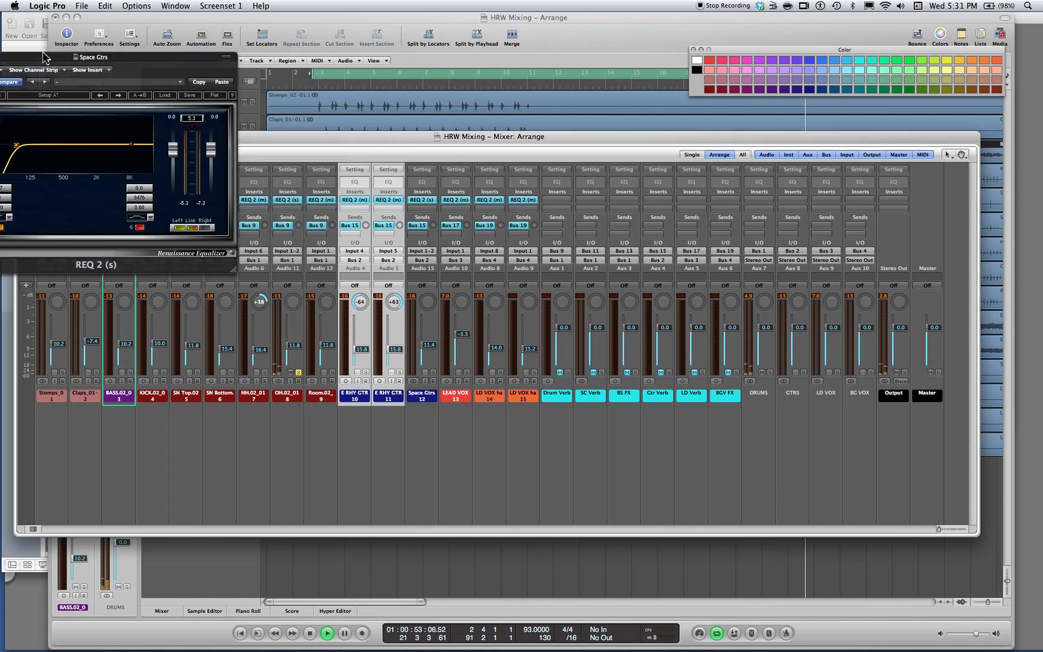
# Try Binaural Post-Processing in the OH channel's second insert slot and close its window
pyautogui.click(291, 201)
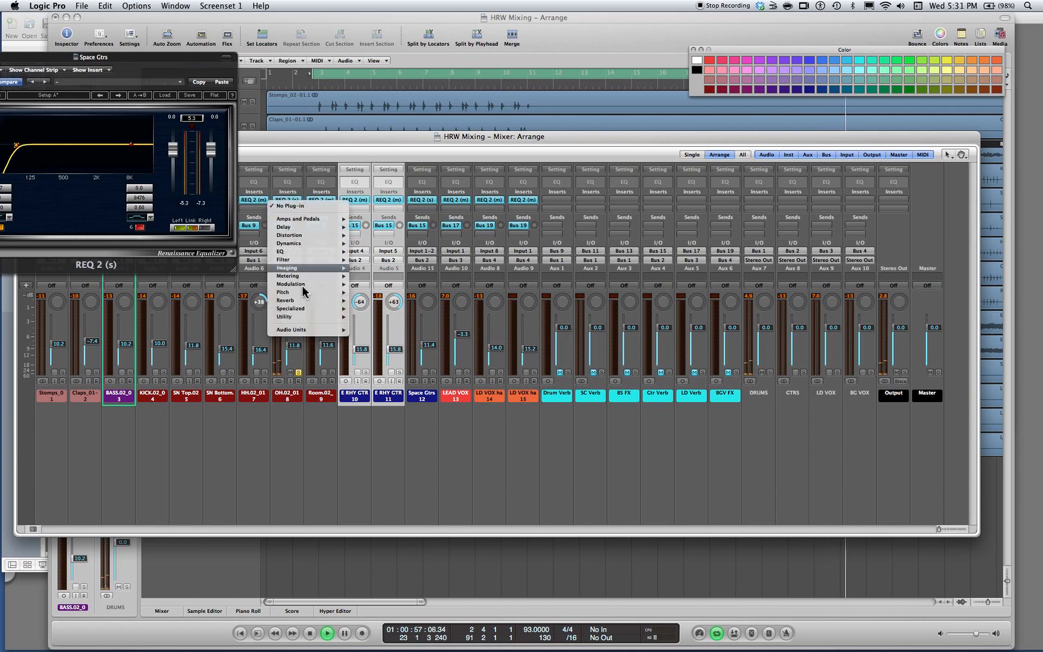
pyautogui.moveTo(302, 319)
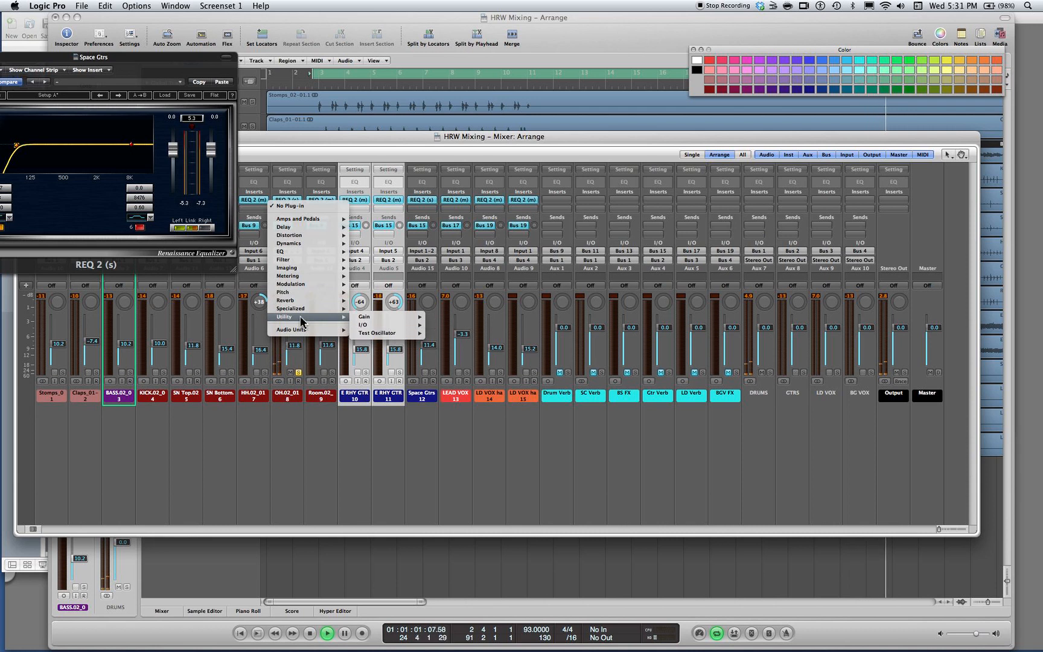
pyautogui.moveTo(329, 308)
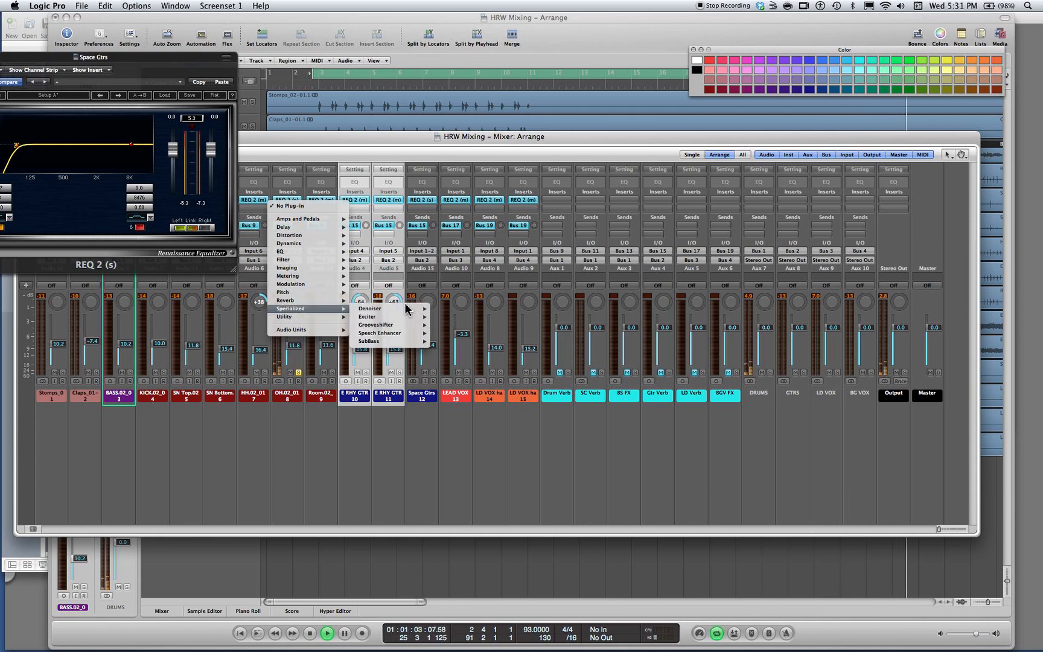
pyautogui.moveTo(320, 268)
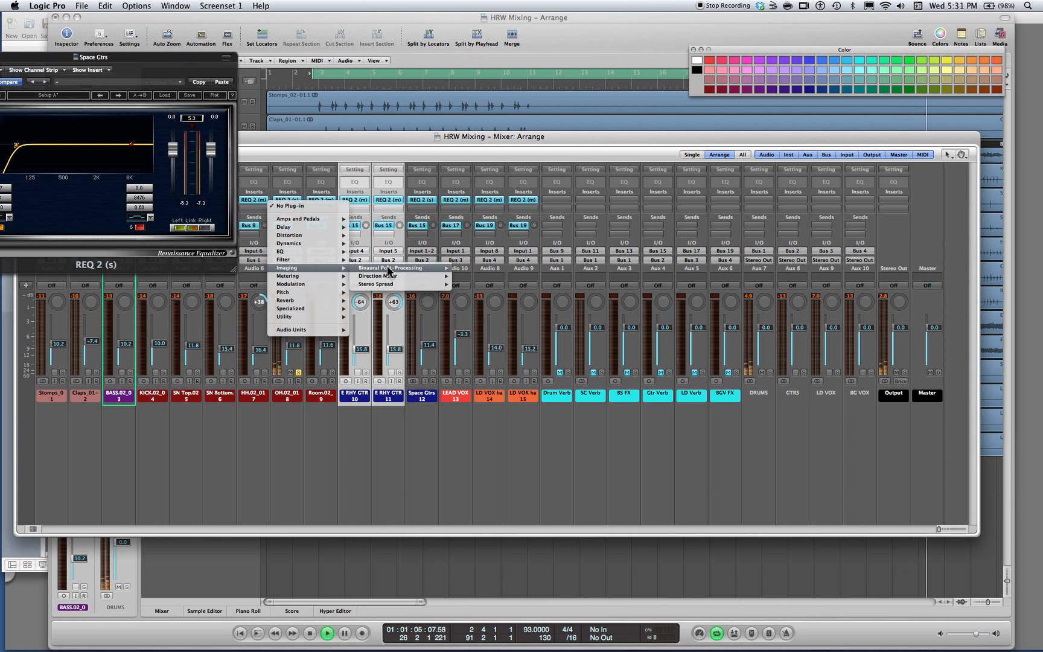
pyautogui.moveTo(401, 284)
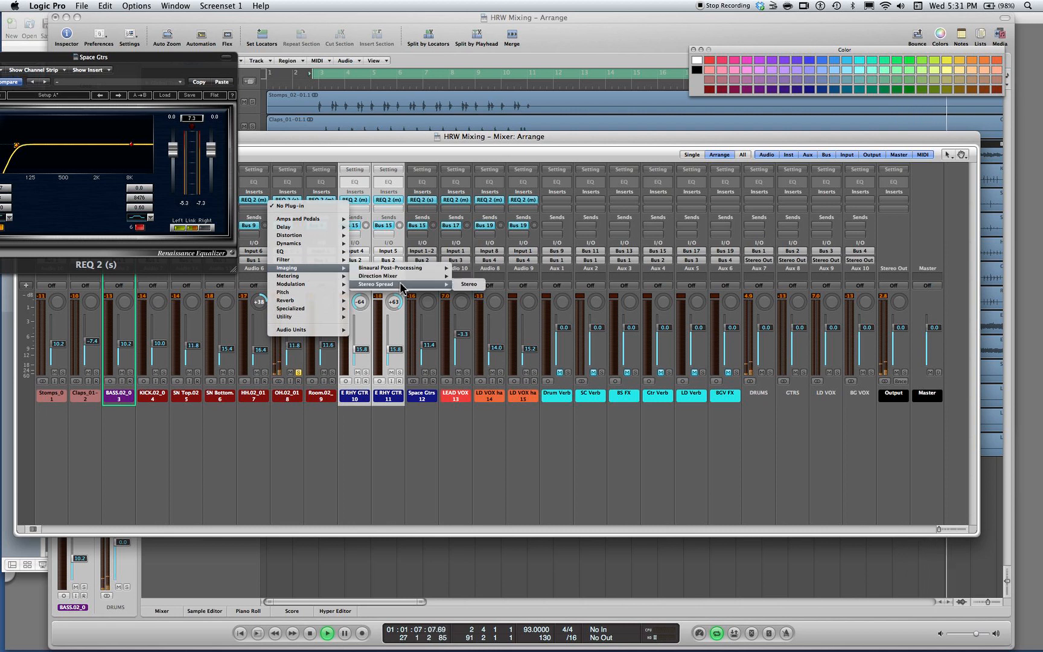
pyautogui.moveTo(422, 268)
pyautogui.click(463, 269)
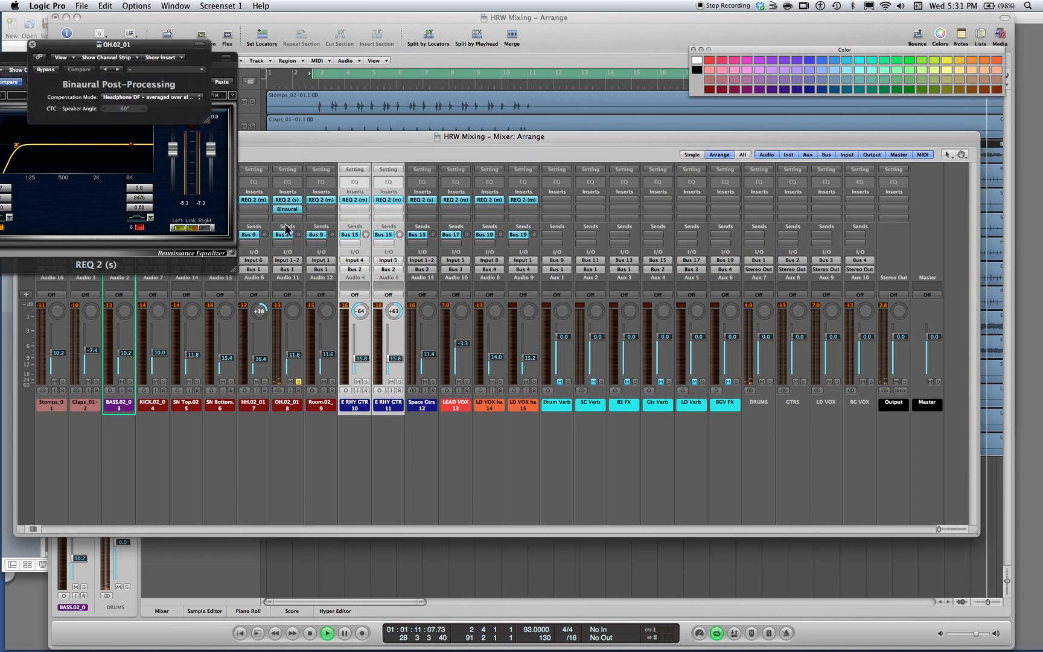
pyautogui.click(33, 44)
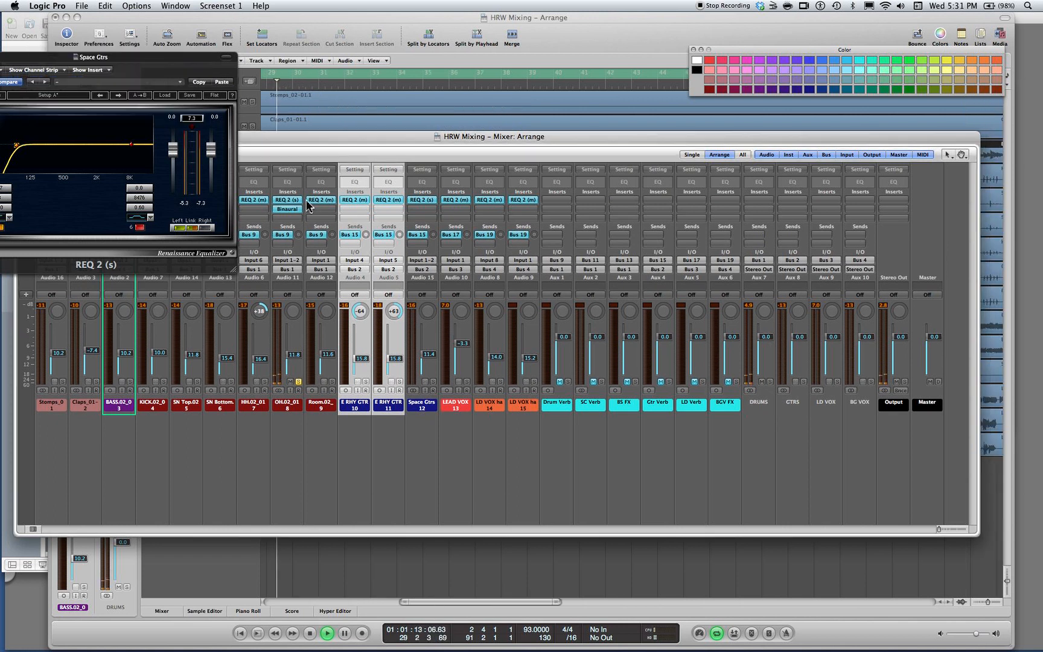
# Replace the OH channel's Binaural insert with the Waves S1 Imager, set its Rotation to -4.5 and close the plug-in window
pyautogui.click(279, 213)
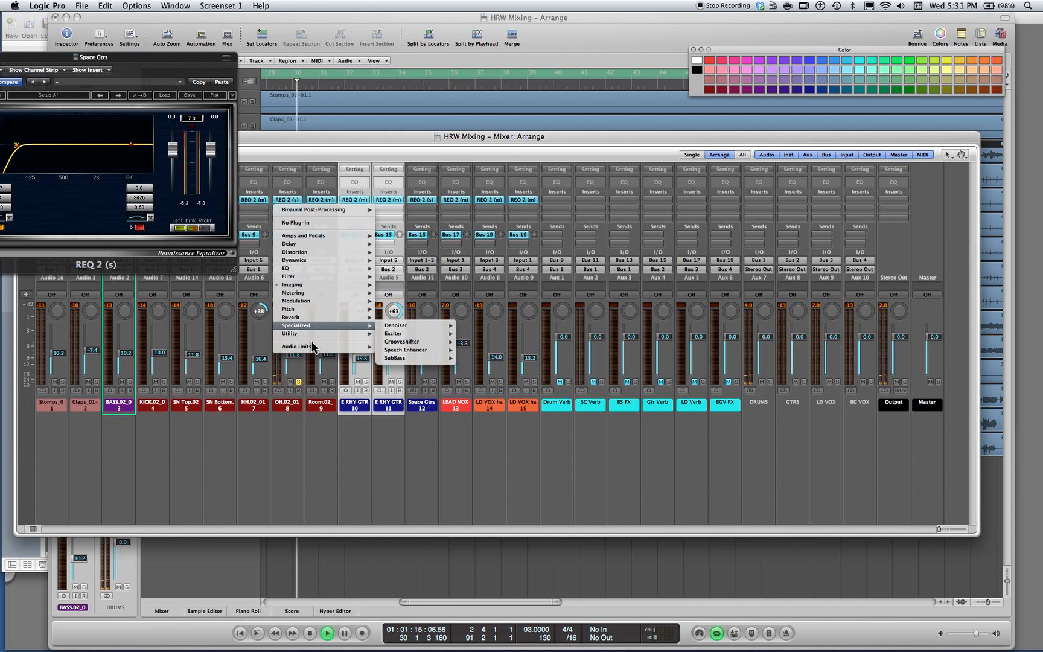
pyautogui.moveTo(338, 347)
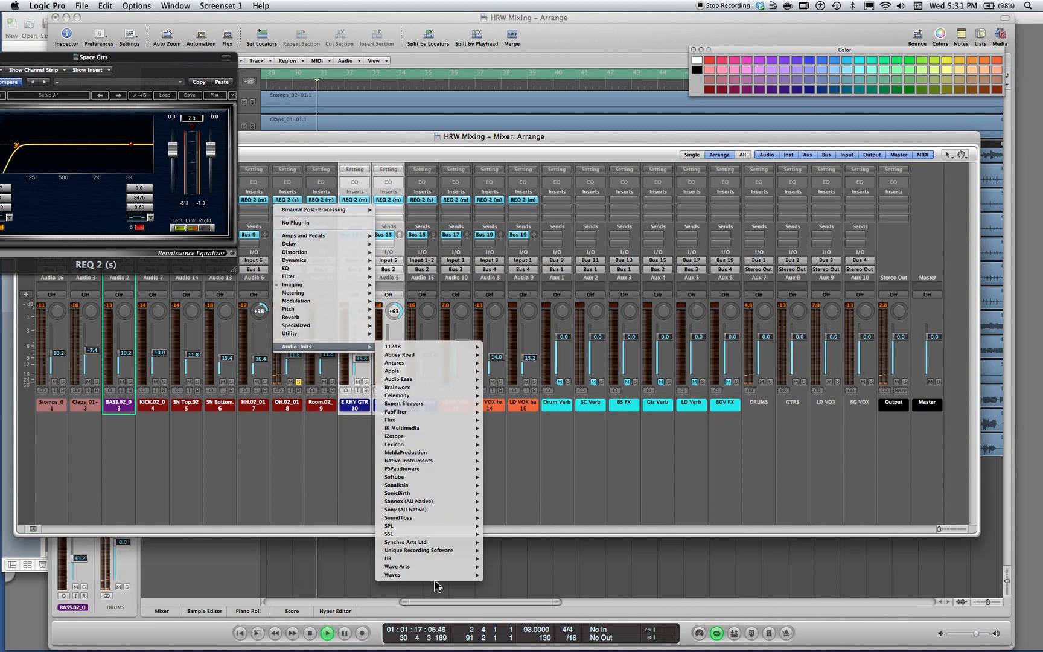
pyautogui.moveTo(447, 575)
pyautogui.moveTo(535, 641)
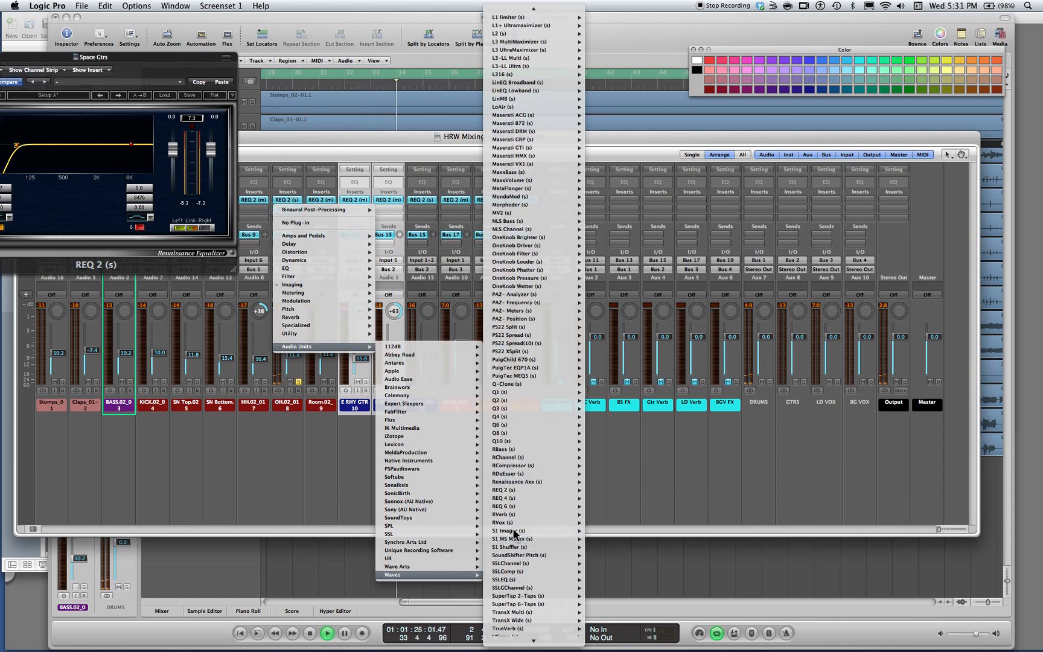
pyautogui.click(515, 532)
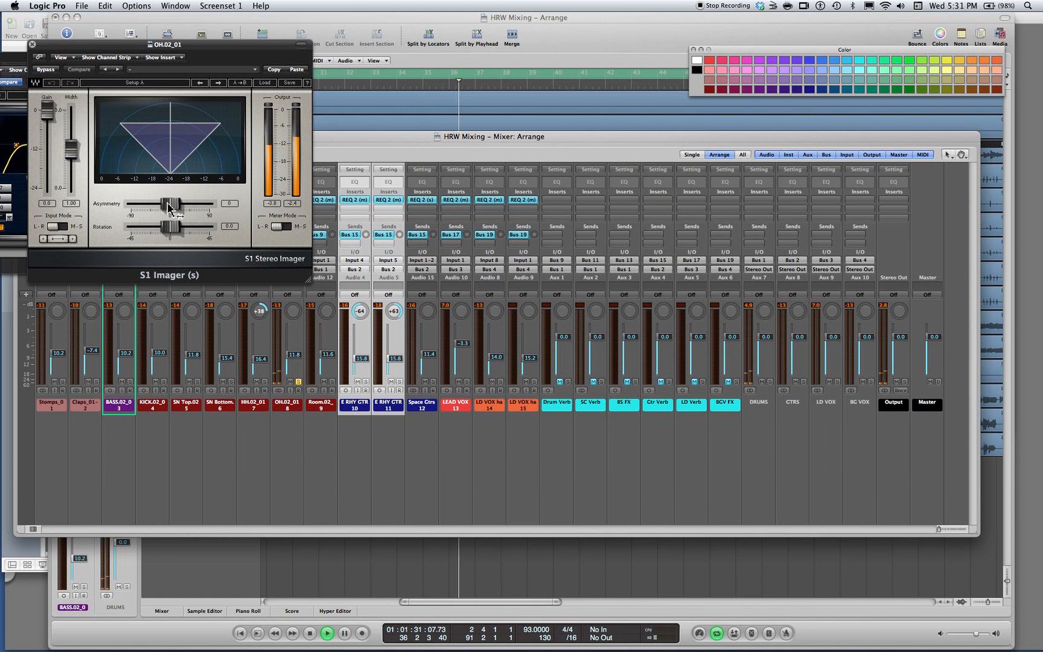
pyautogui.moveTo(169, 205)
pyautogui.mouseDown()
pyautogui.moveTo(183, 205)
pyautogui.moveTo(159, 205)
pyautogui.moveTo(180, 227)
pyautogui.moveTo(166, 228)
pyautogui.mouseUp()
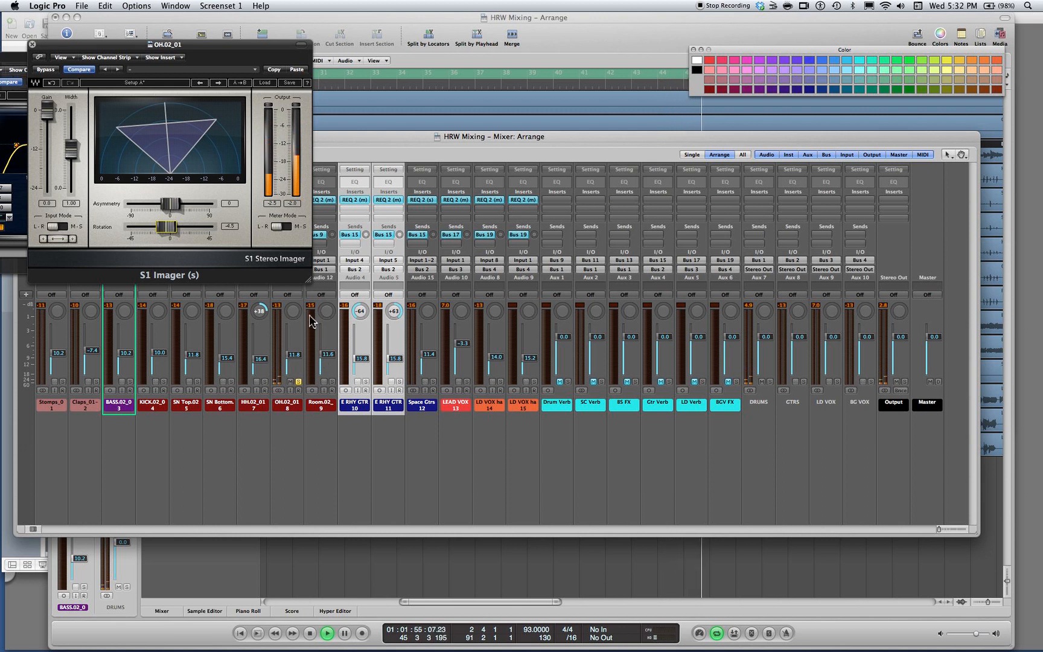
pyautogui.click(33, 45)
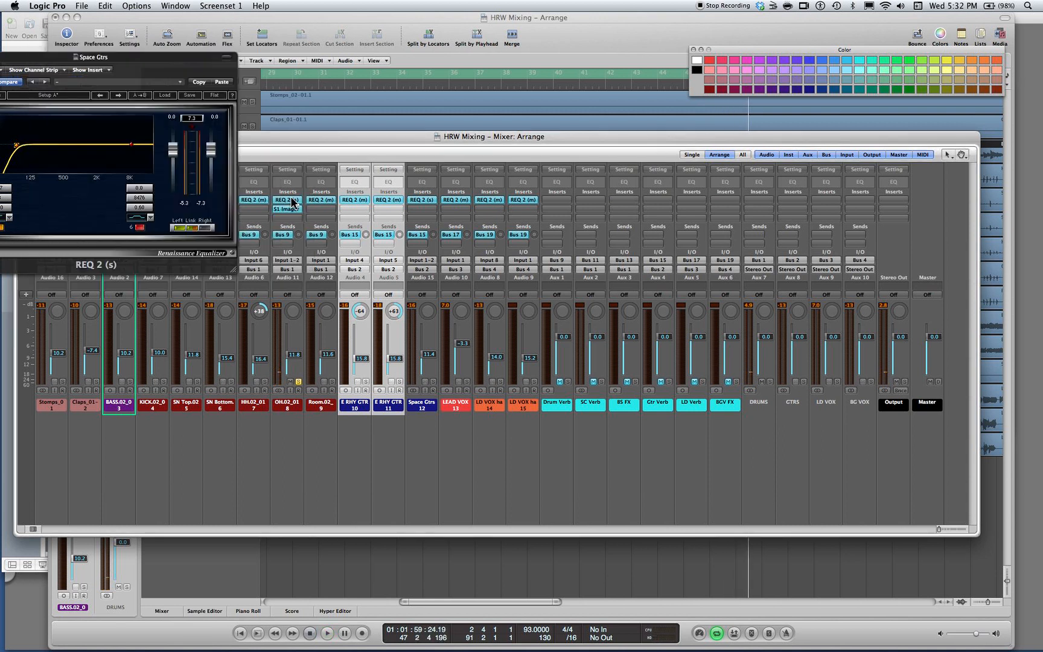
# Place the OH channel's REQ 2 below the S1 Imager, play the song and turn off the OH solo
pyautogui.moveTo(292, 204); pyautogui.dragTo(294, 222)
pyautogui.press('space')
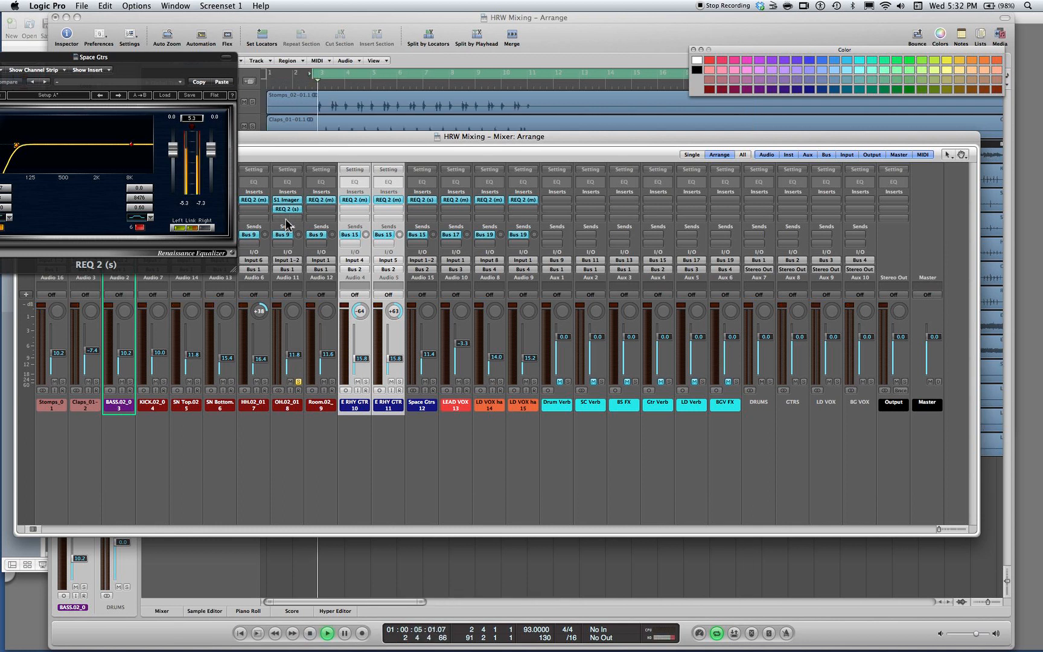
pyautogui.click(298, 381)
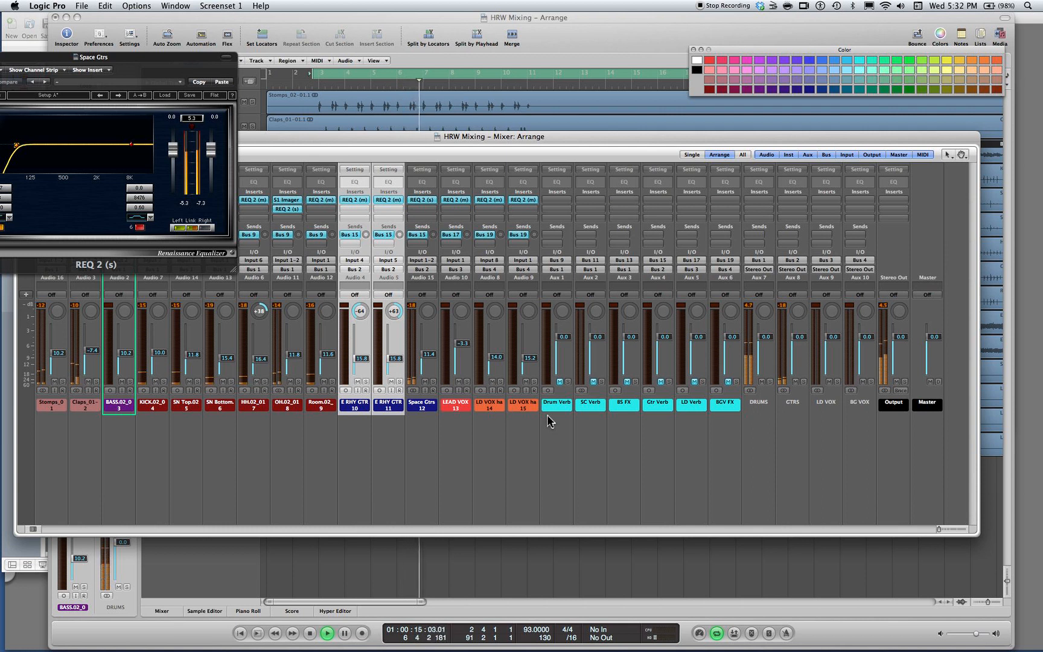
# Stop playback and close the Space Gtrs EQ window
pyautogui.press('space')
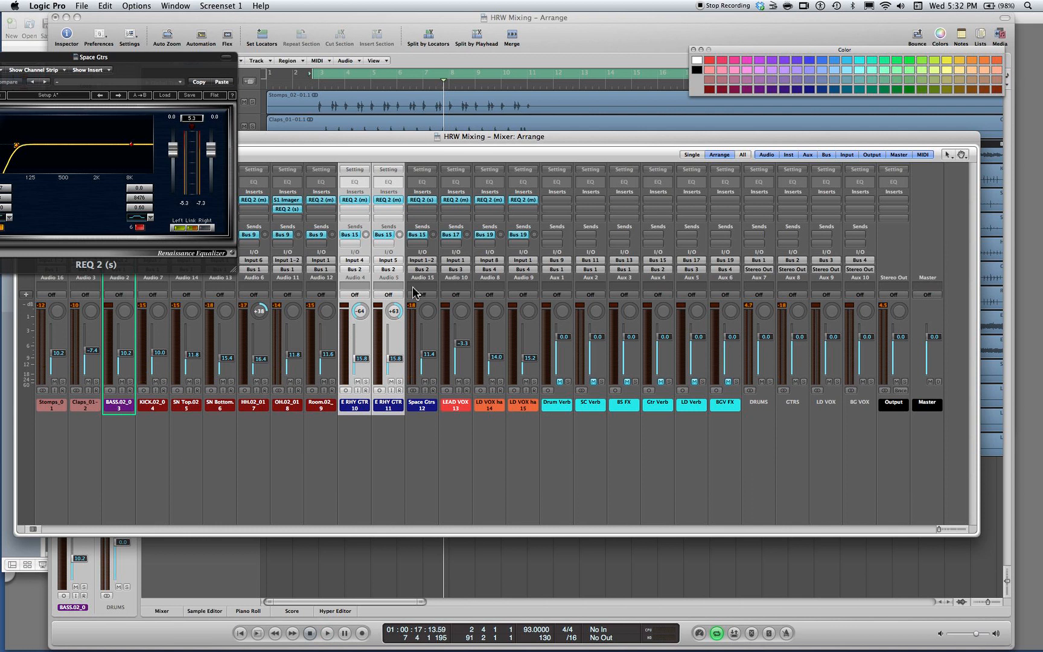
pyautogui.moveTo(184, 58); pyautogui.dragTo(391, 68)
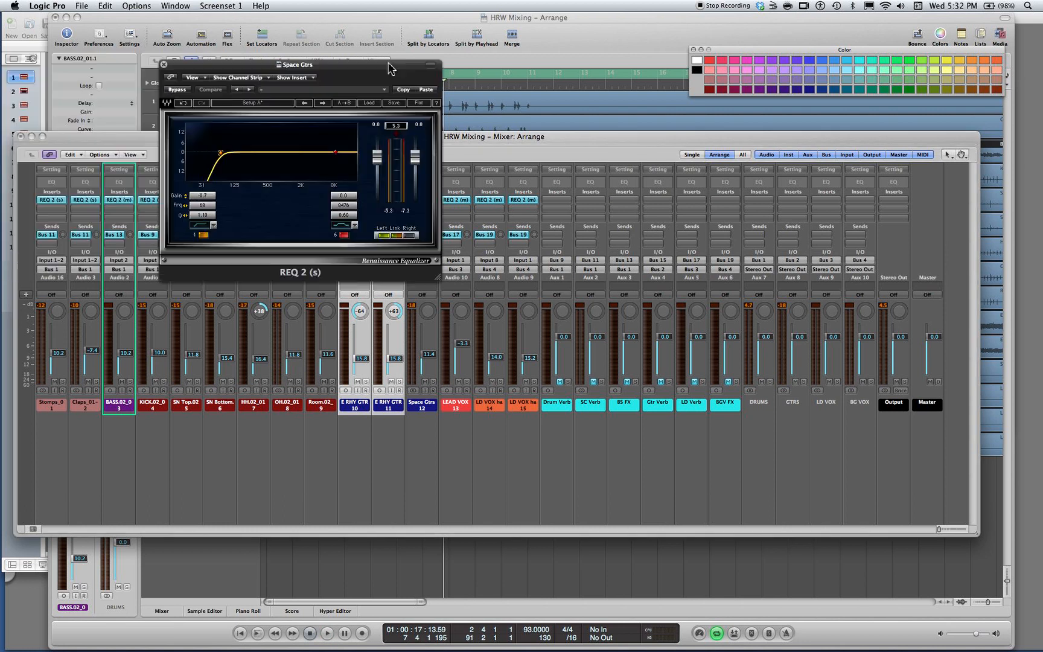
pyautogui.click(164, 70)
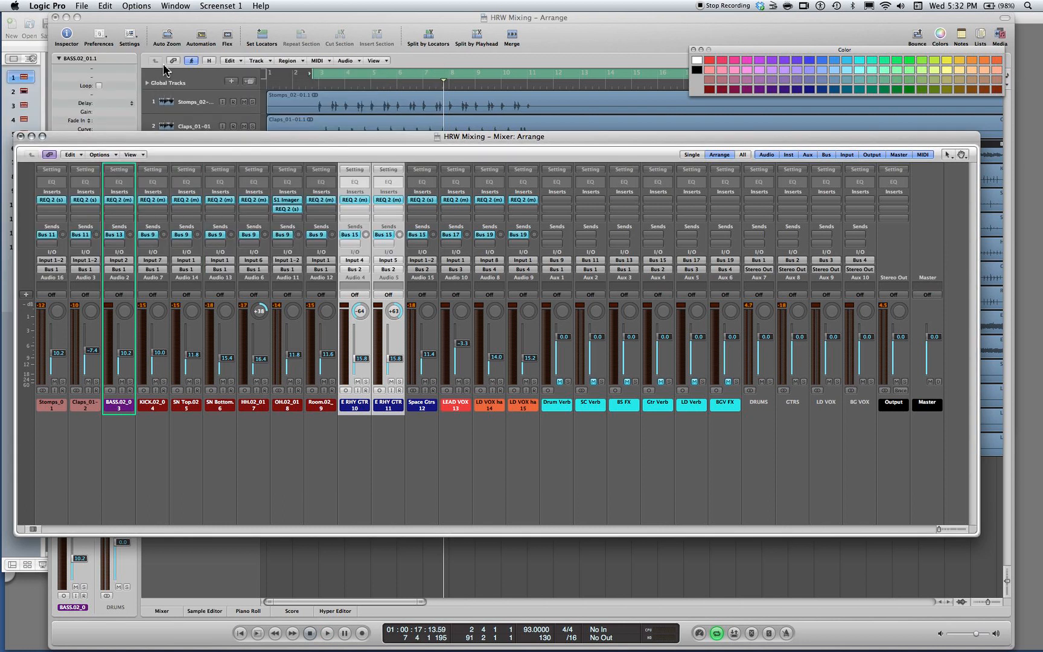